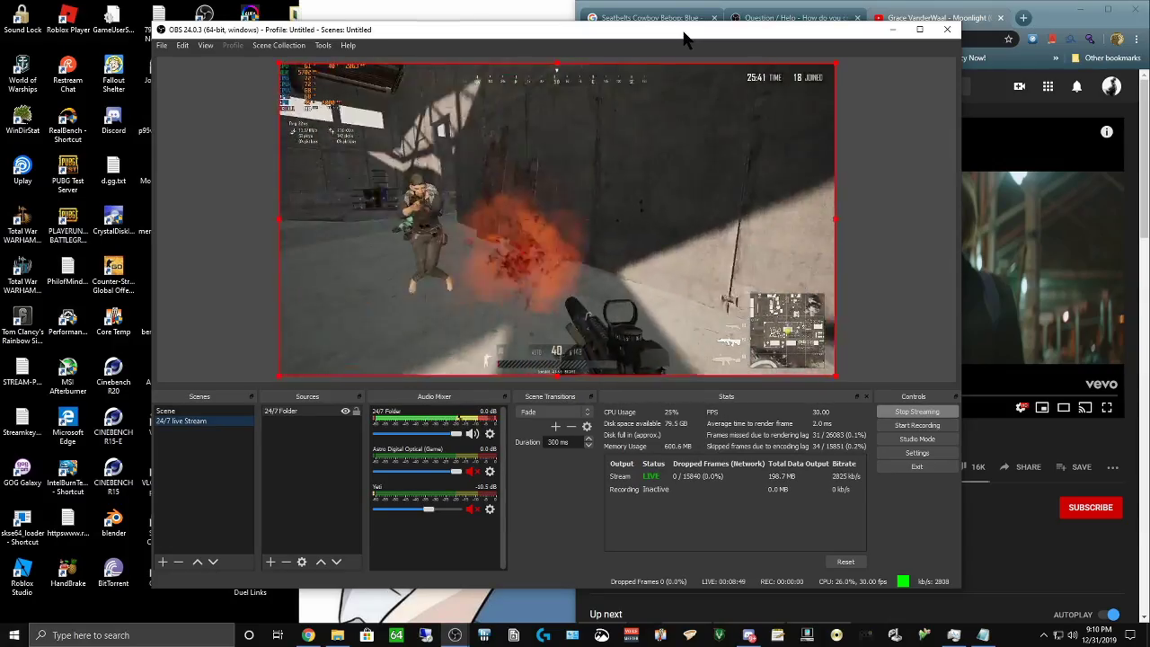
drag(691, 37, 711, 39)
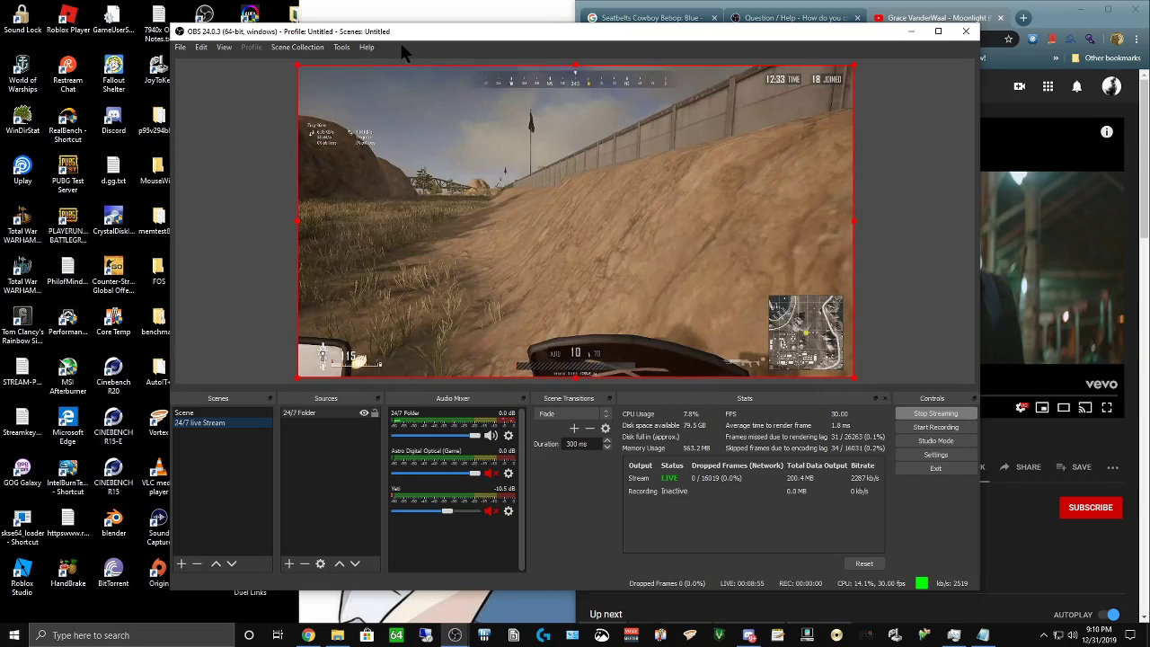
drag(400, 38, 428, 39)
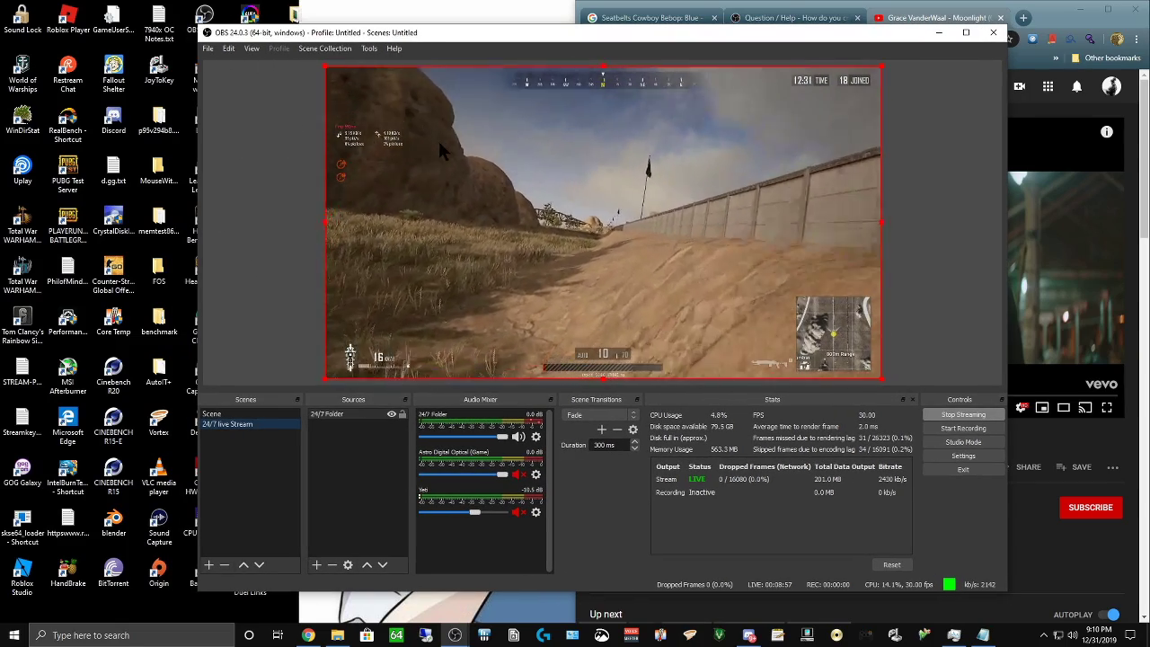
drag(584, 33, 560, 35)
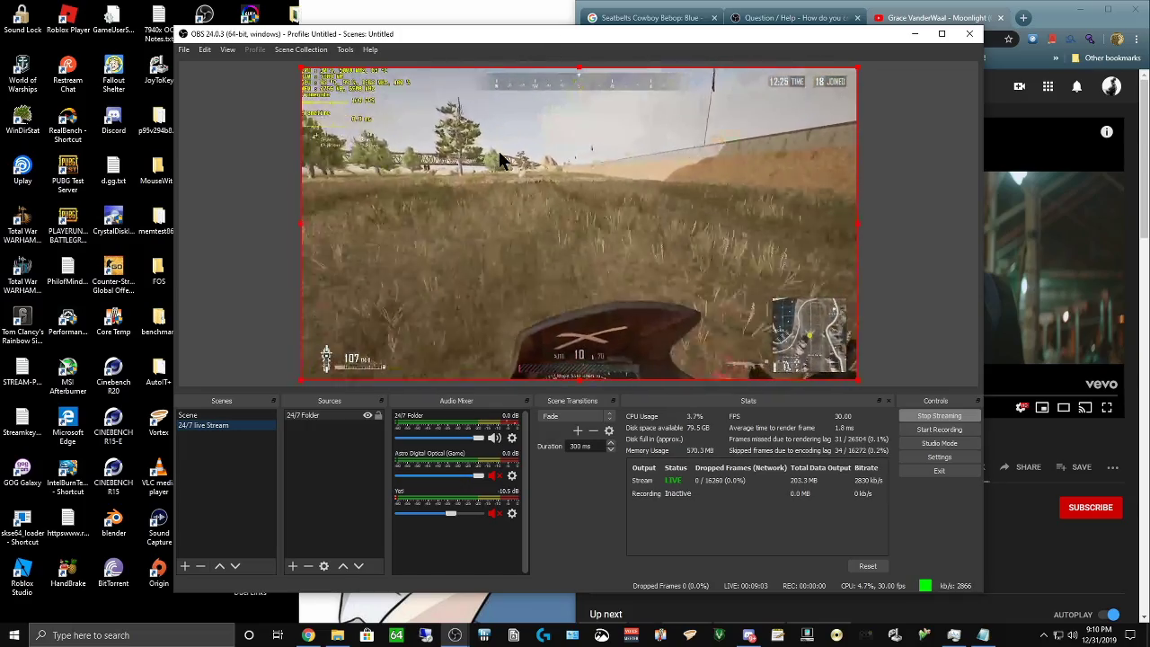
click(158, 476)
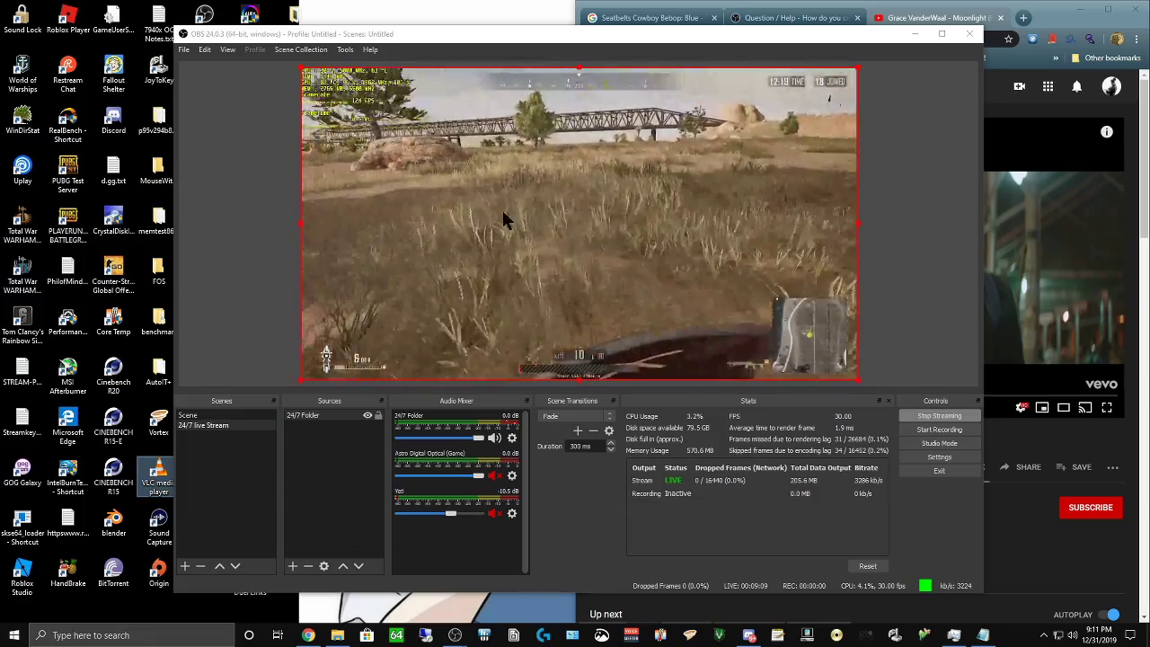
mouse_move(603, 38)
mouse_down()
mouse_move(652, 31)
mouse_move(622, 34)
mouse_up()
mouse_move(454, 635)
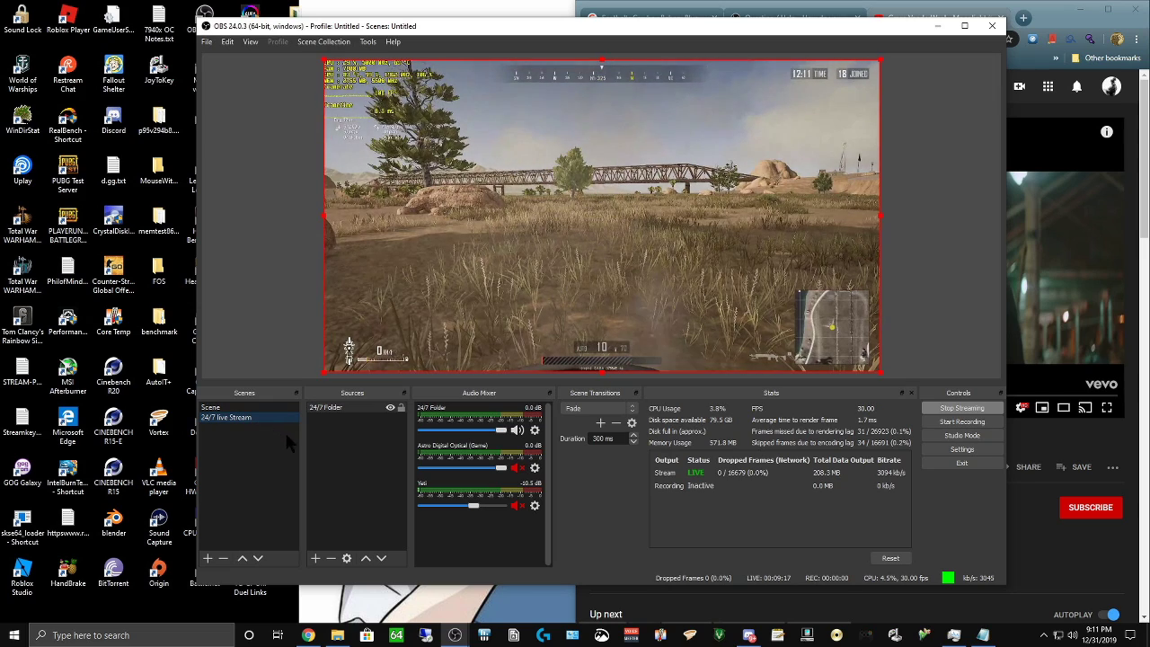
click(346, 407)
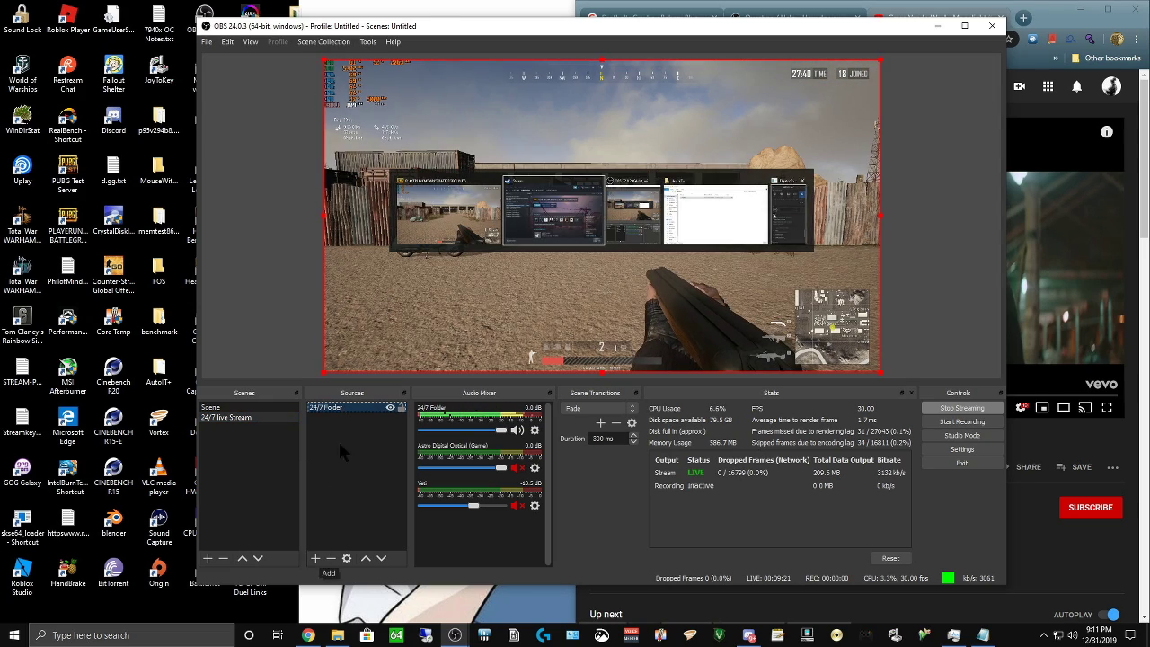
click(315, 558)
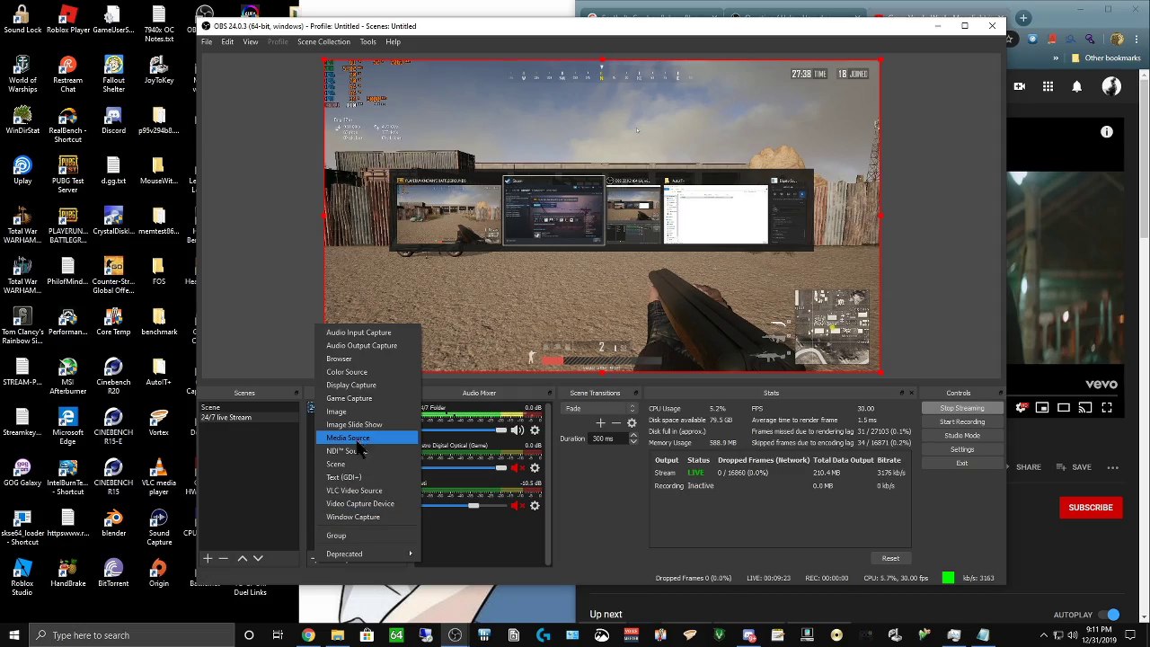
click(351, 490)
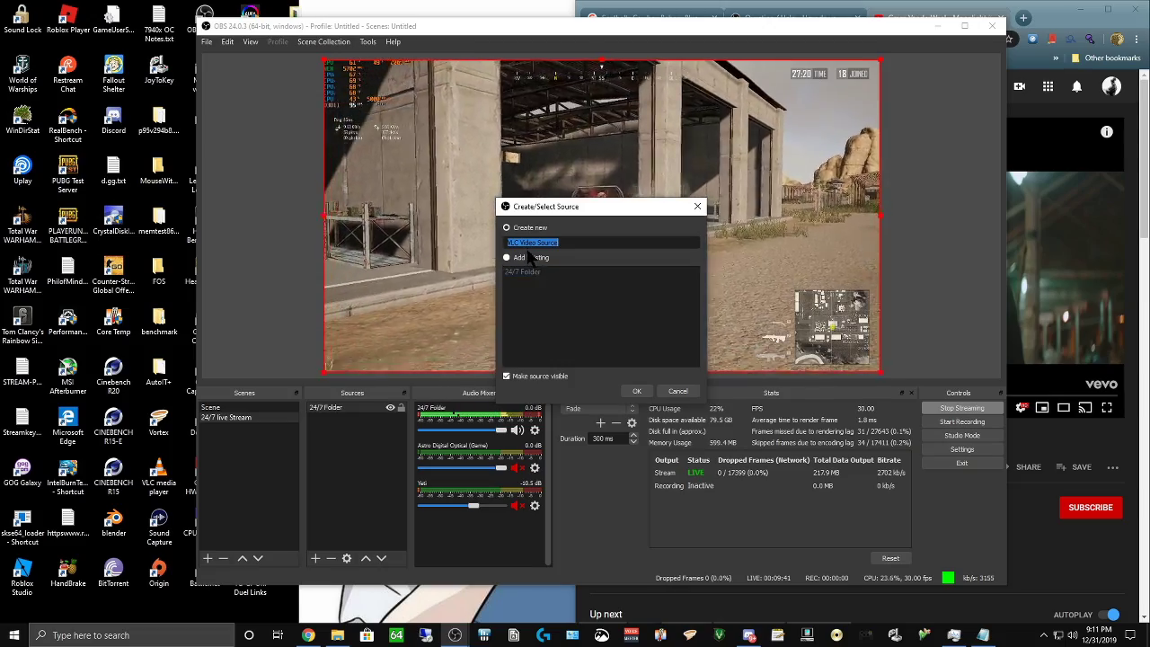
click(537, 279)
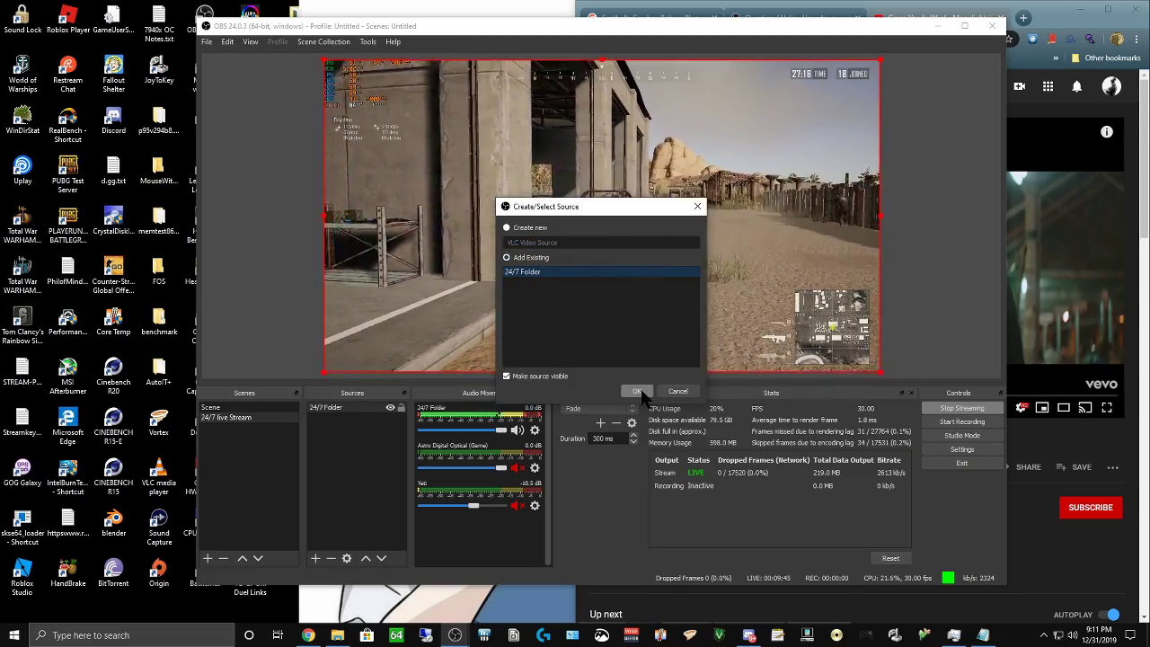
click(637, 393)
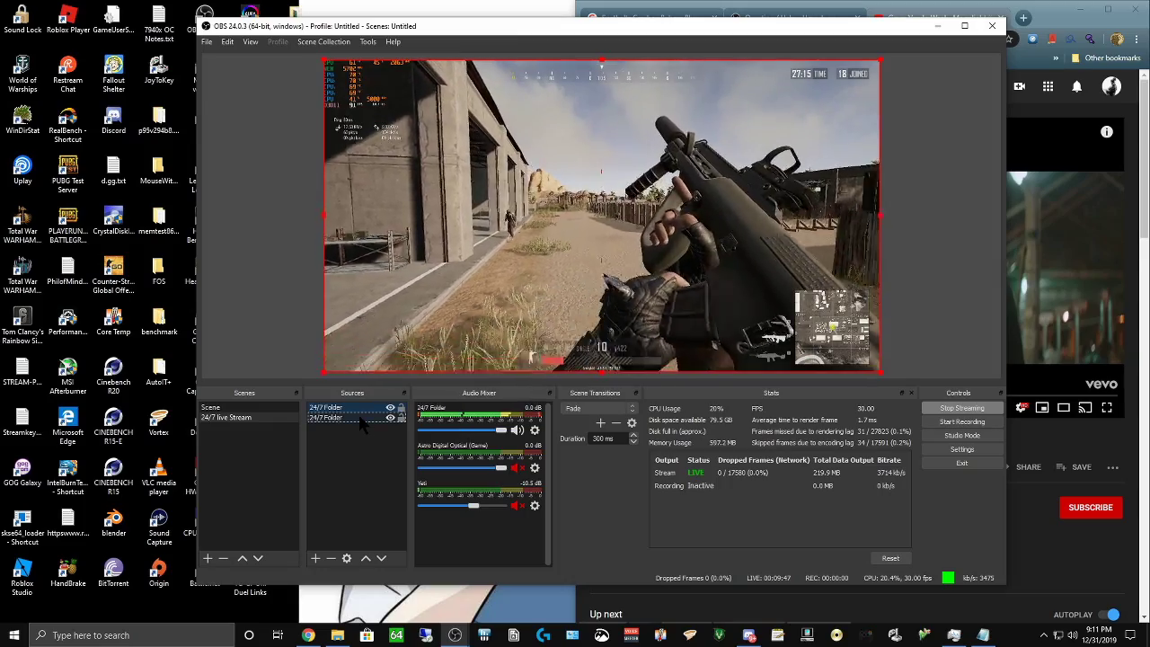
right_click(359, 417)
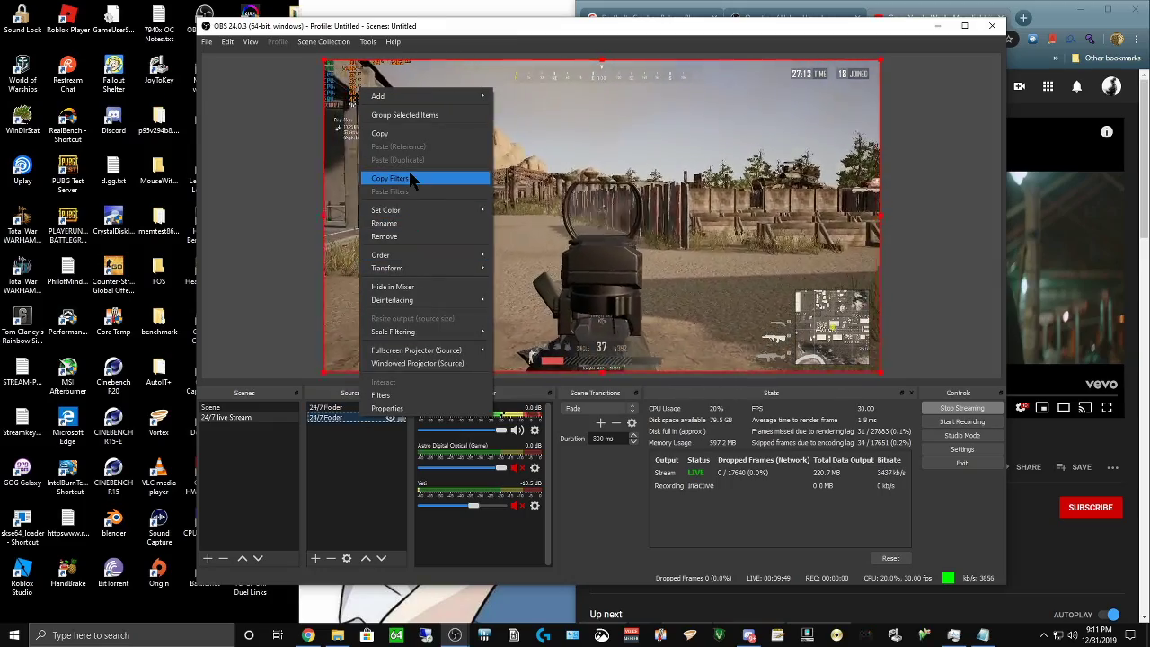
click(384, 236)
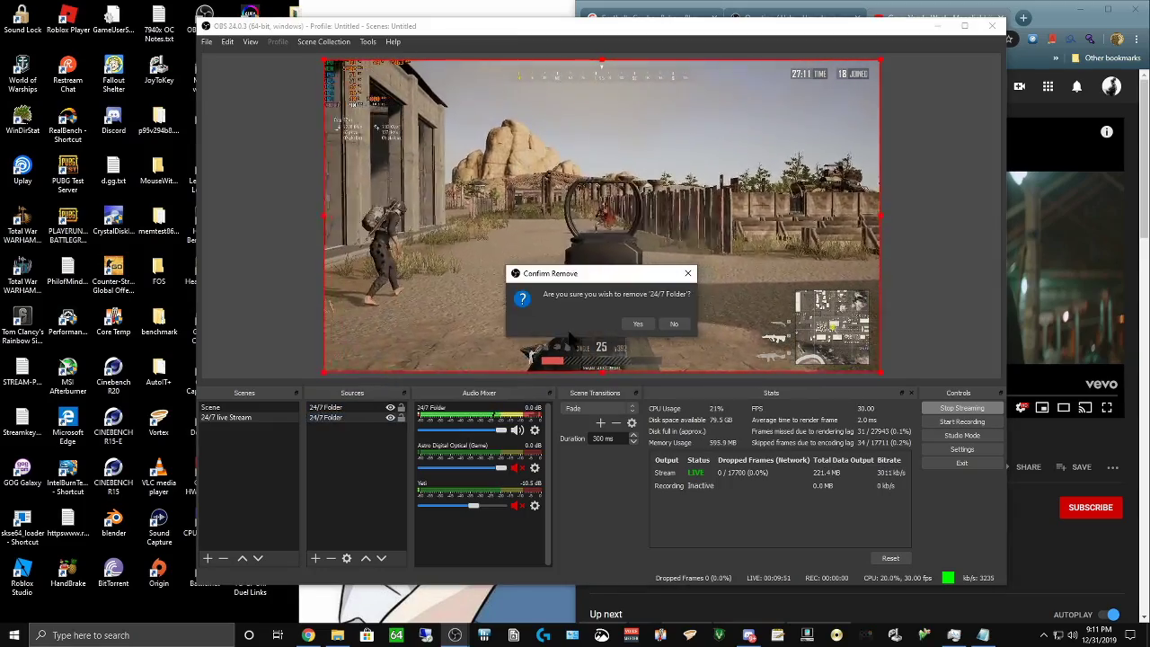
click(635, 309)
- Remove the existing 24/7 Folder source from the 24/7 live Stream scene
right_click(357, 409)
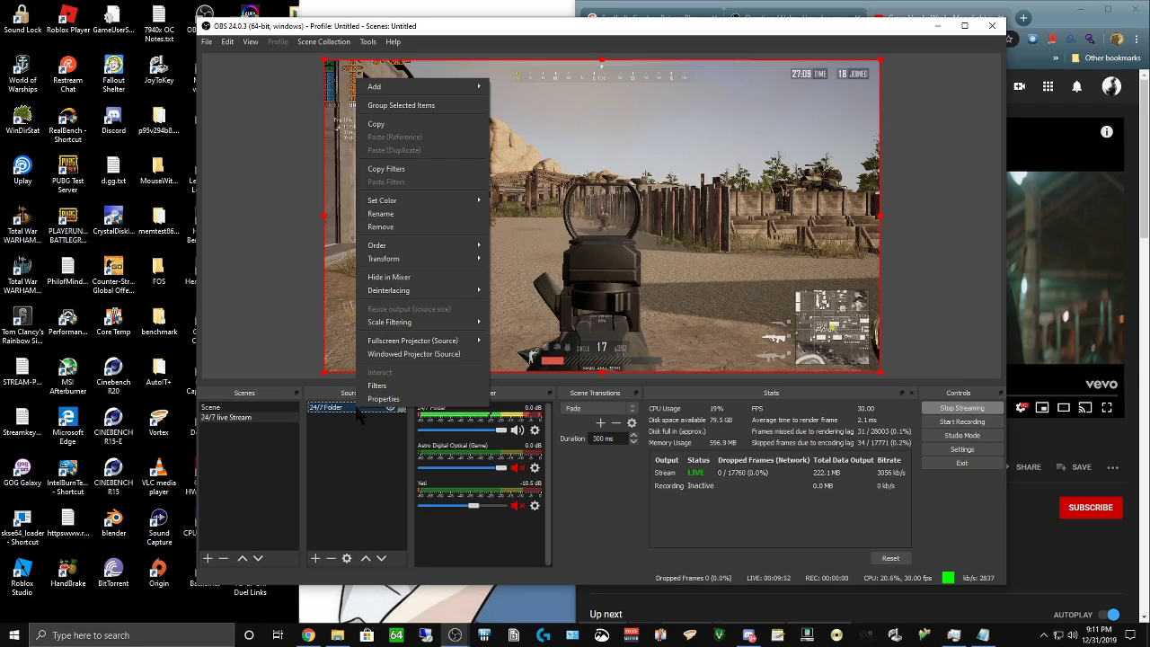
click(380, 226)
click(636, 310)
- Create a new VLC Video Source named 24/7 in the 24/7 live Stream scene
click(316, 559)
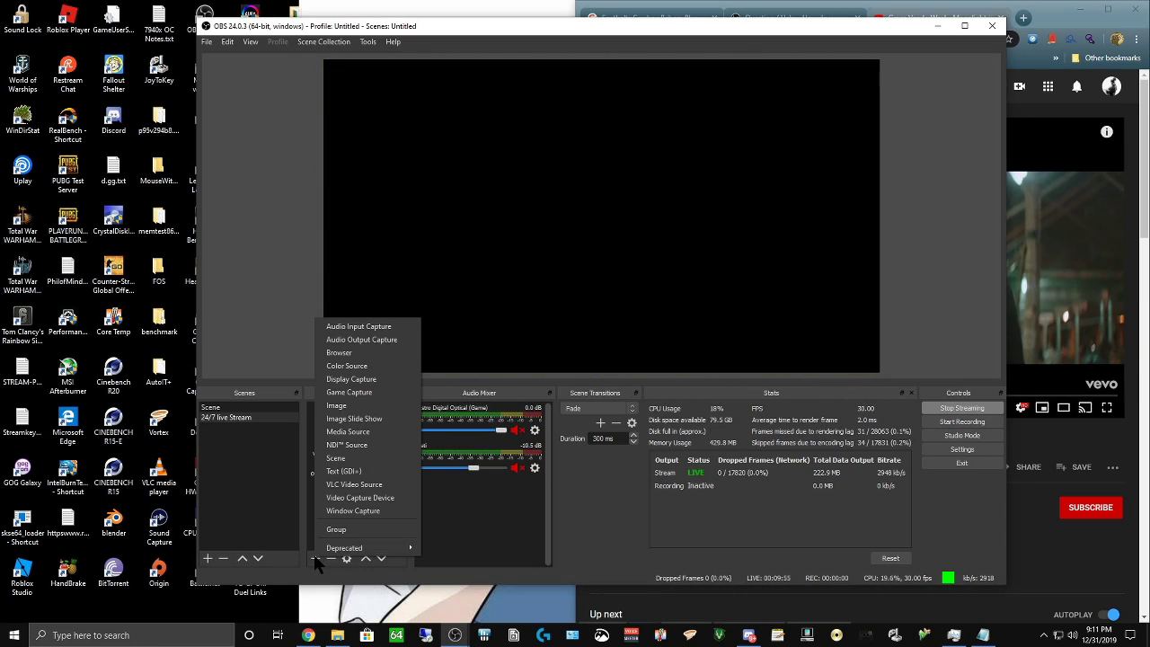
click(358, 484)
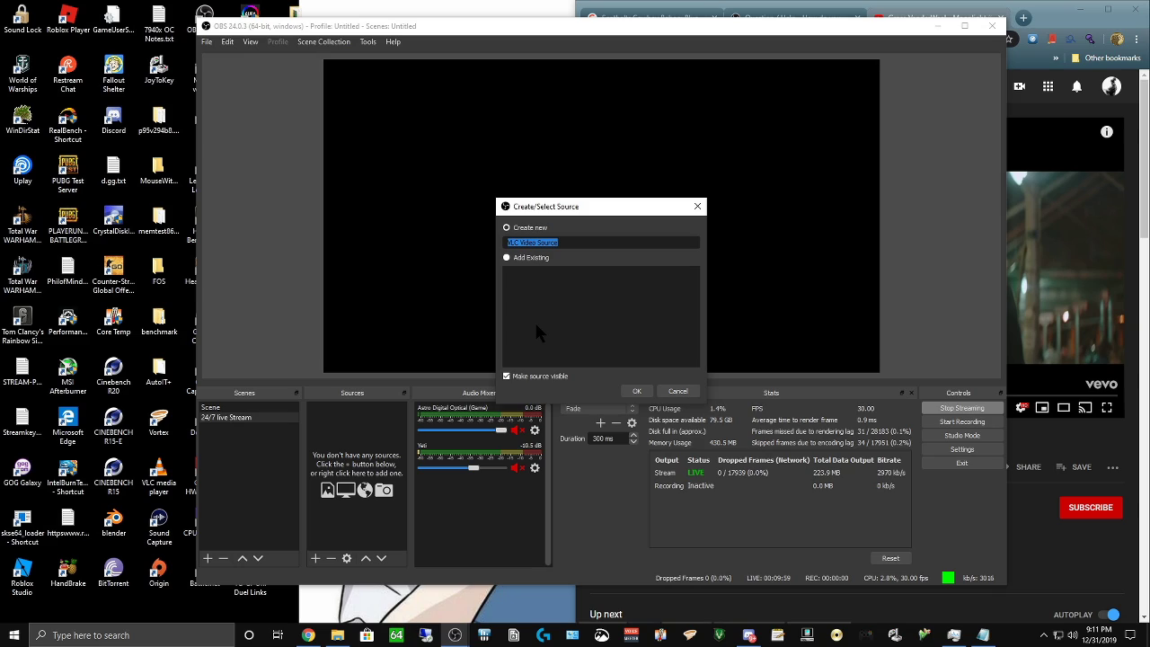
text(27/)
text(7)
click(636, 391)
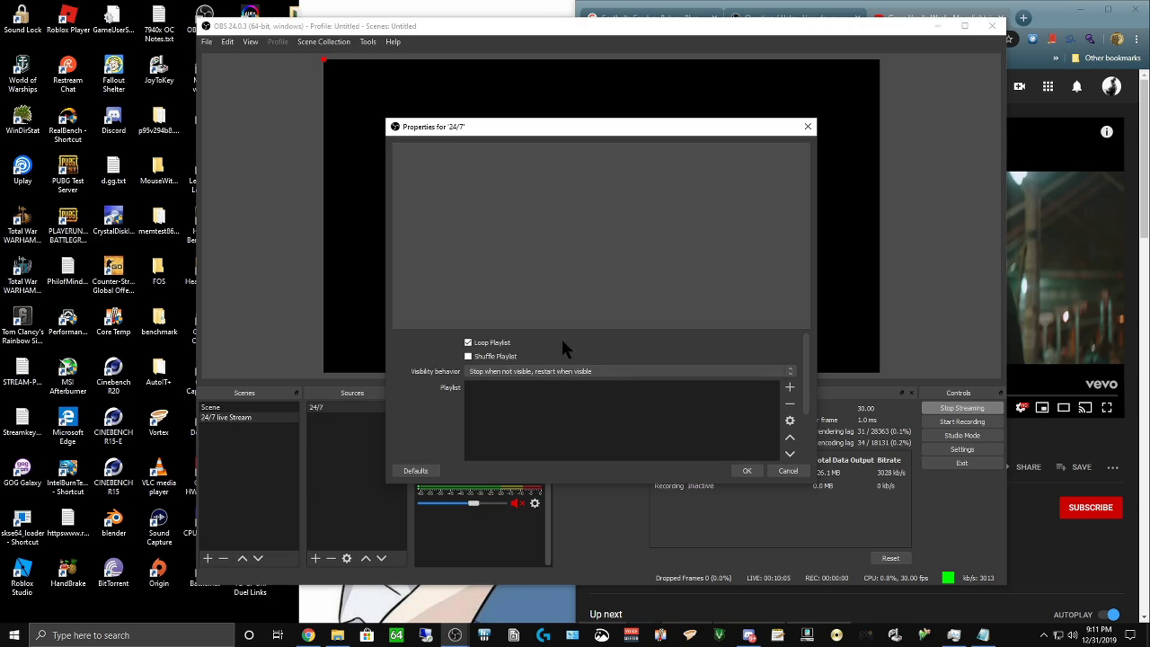
- Set the source's visibility behavior to "Always play even when not visible" and add the 24.7.LiveStream directory from Videos to its playlist
click(539, 371)
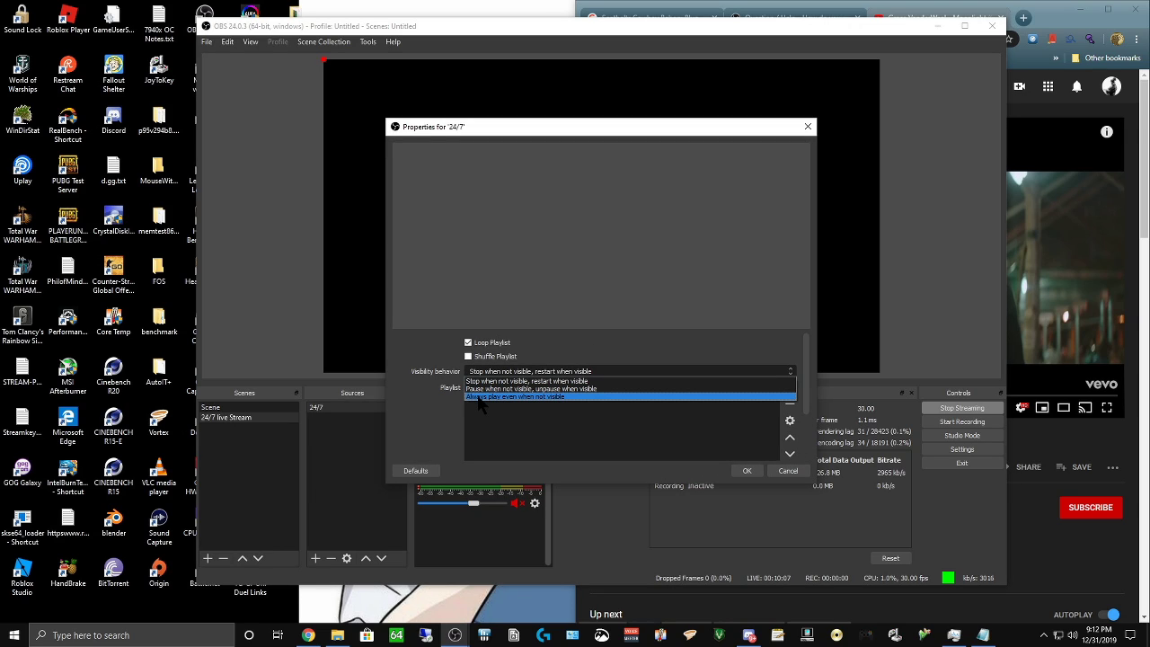
click(557, 396)
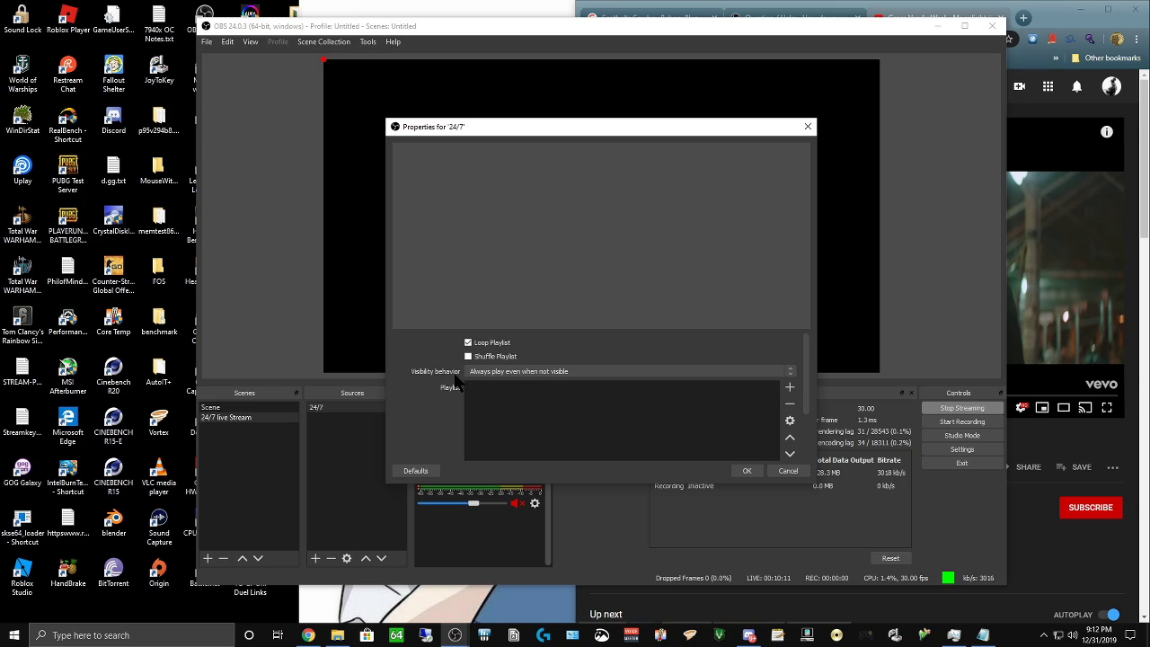
scroll(438, 354, down, 1)
scroll(438, 354, up, 1)
scroll(620, 350, down, 1)
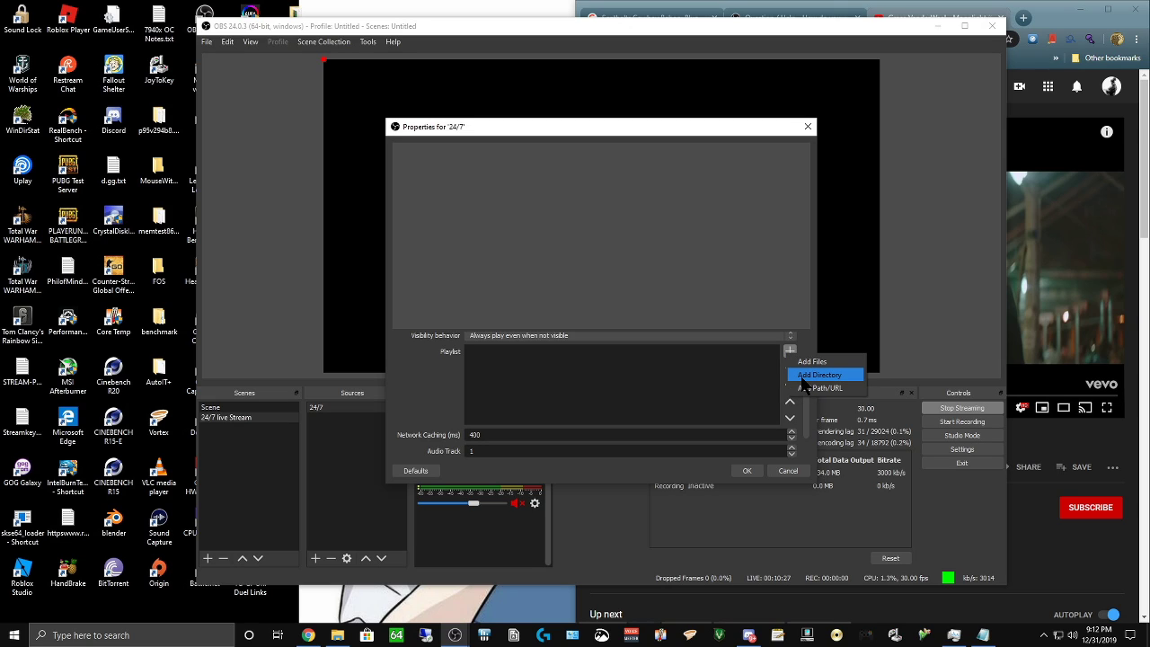
click(804, 377)
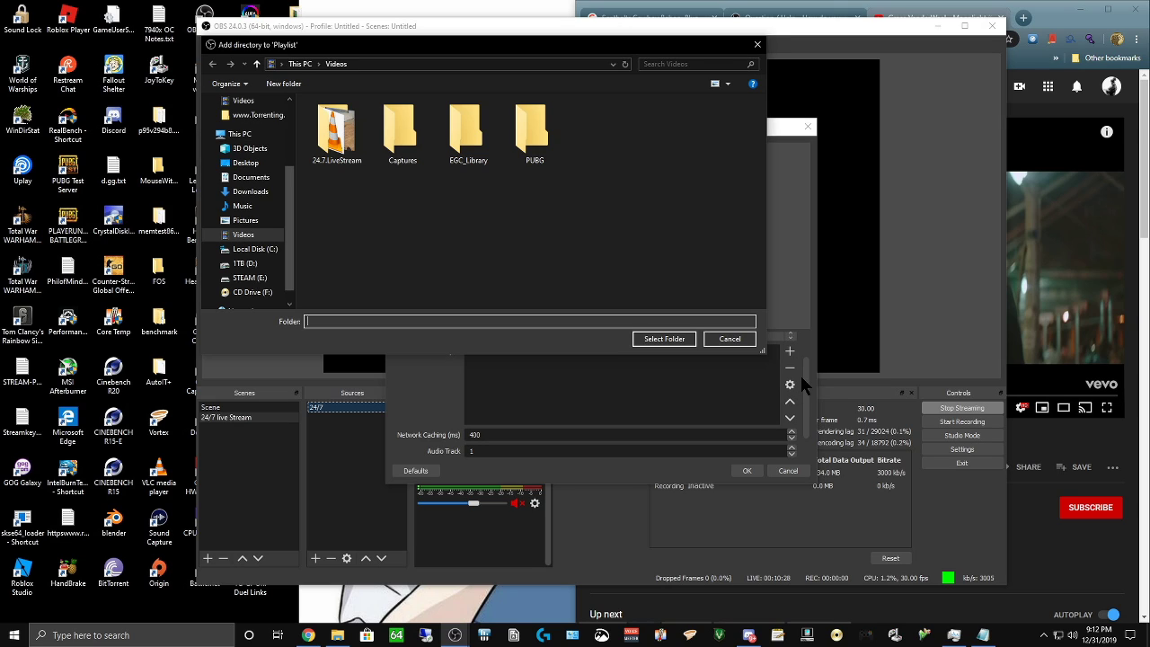
click(337, 133)
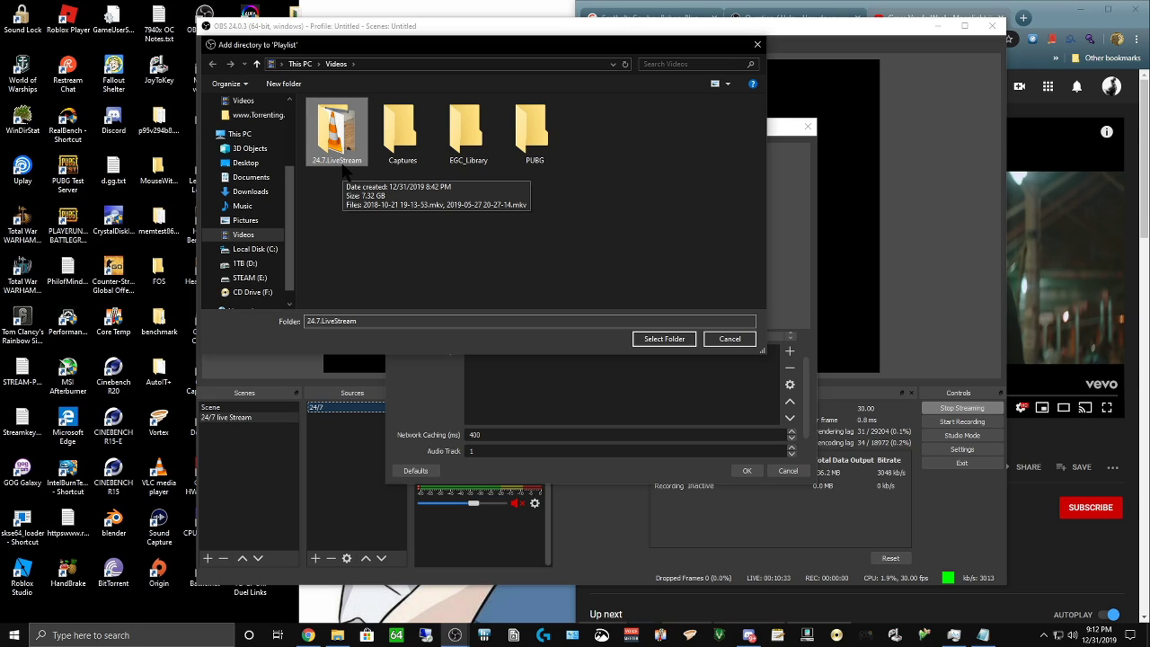
click(670, 339)
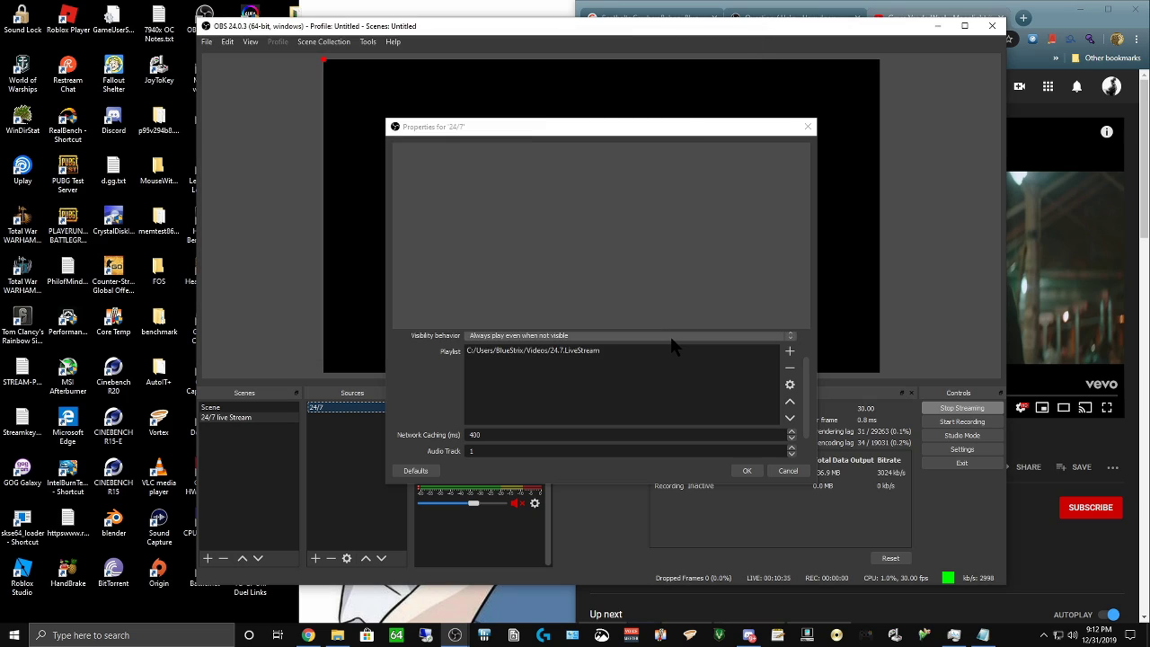
scroll(601, 391, down, 1)
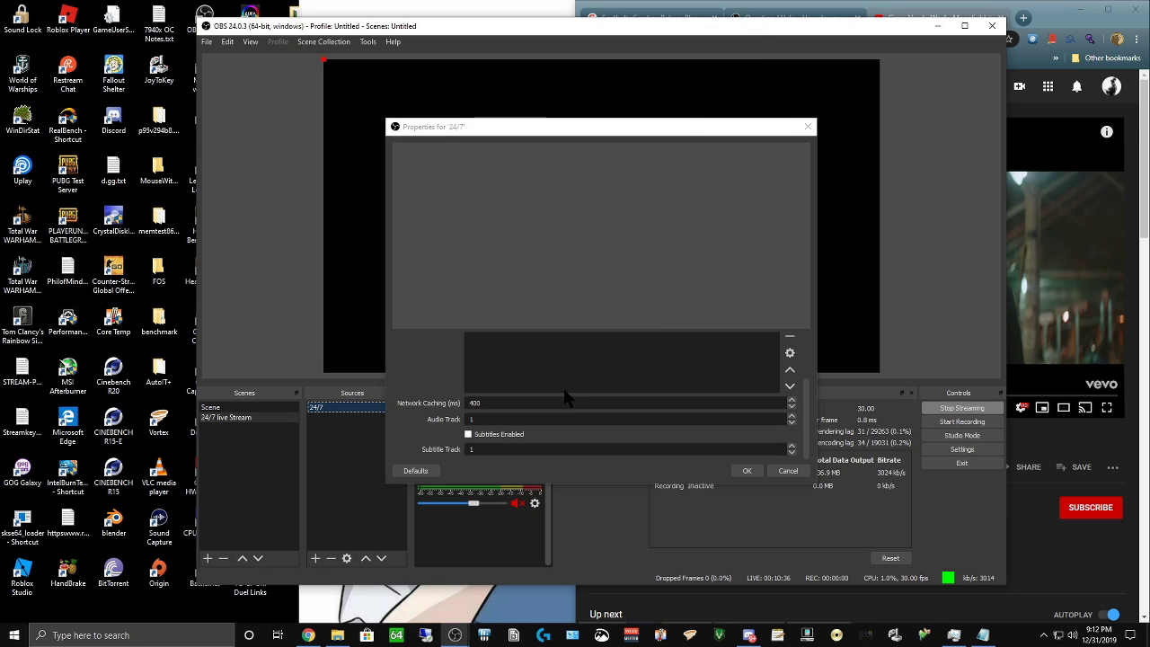
click(748, 471)
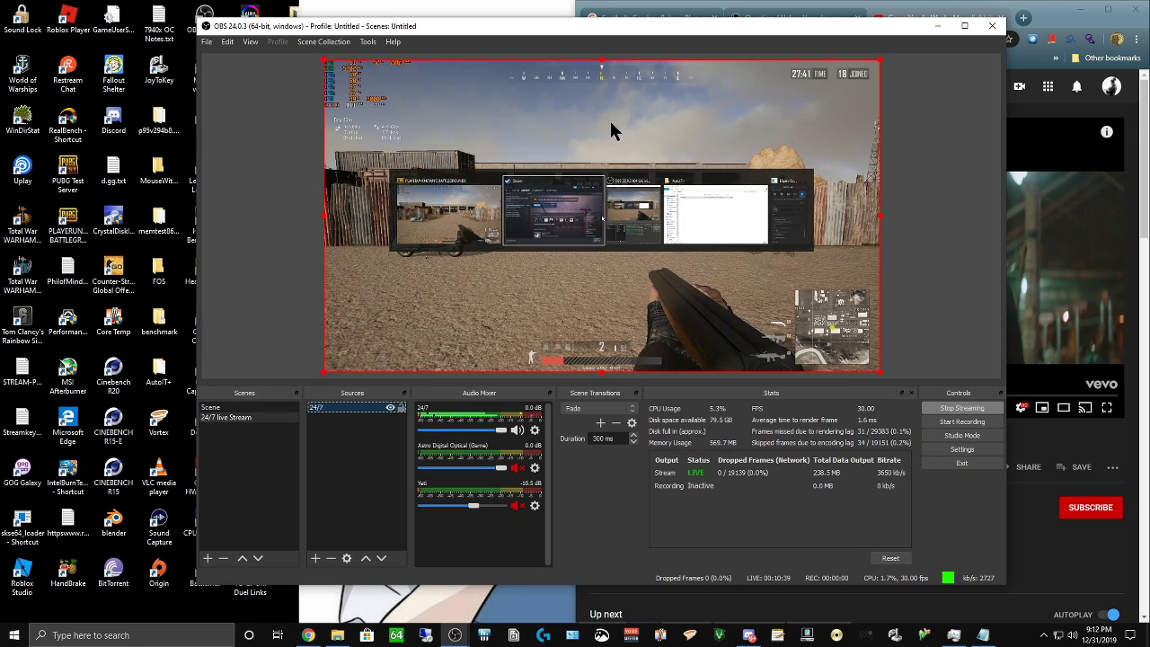
- Switch to Chrome and open twitch.tv/socraticironing in a new tab to check the live stream
drag(531, 30, 428, 34)
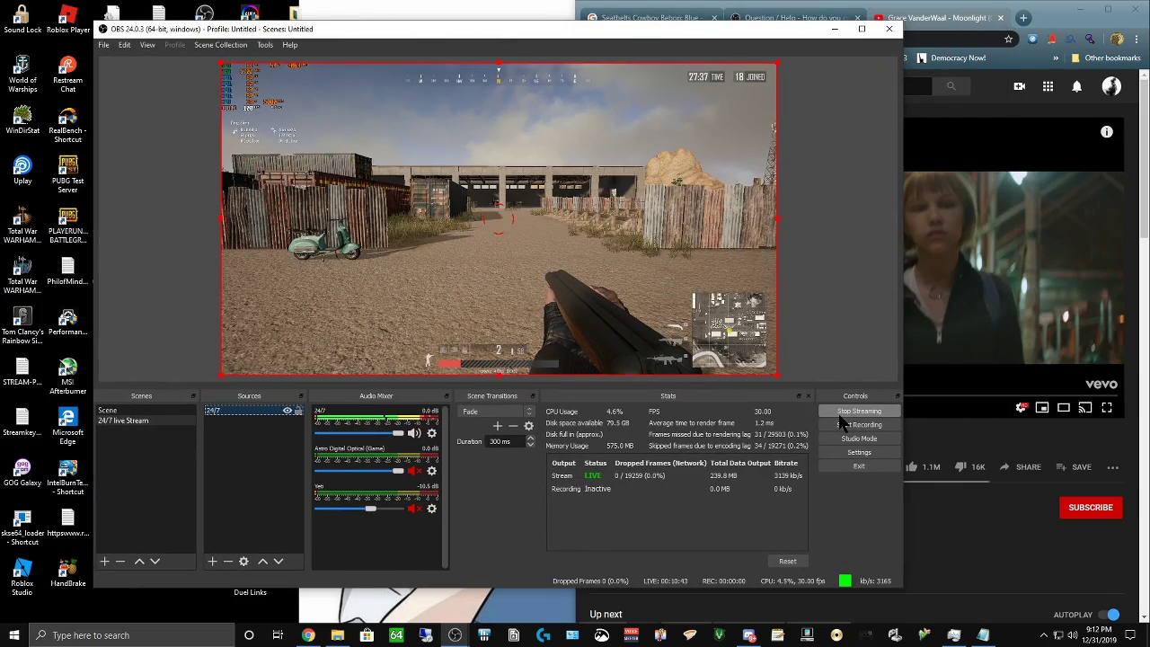
click(1023, 18)
click(765, 310)
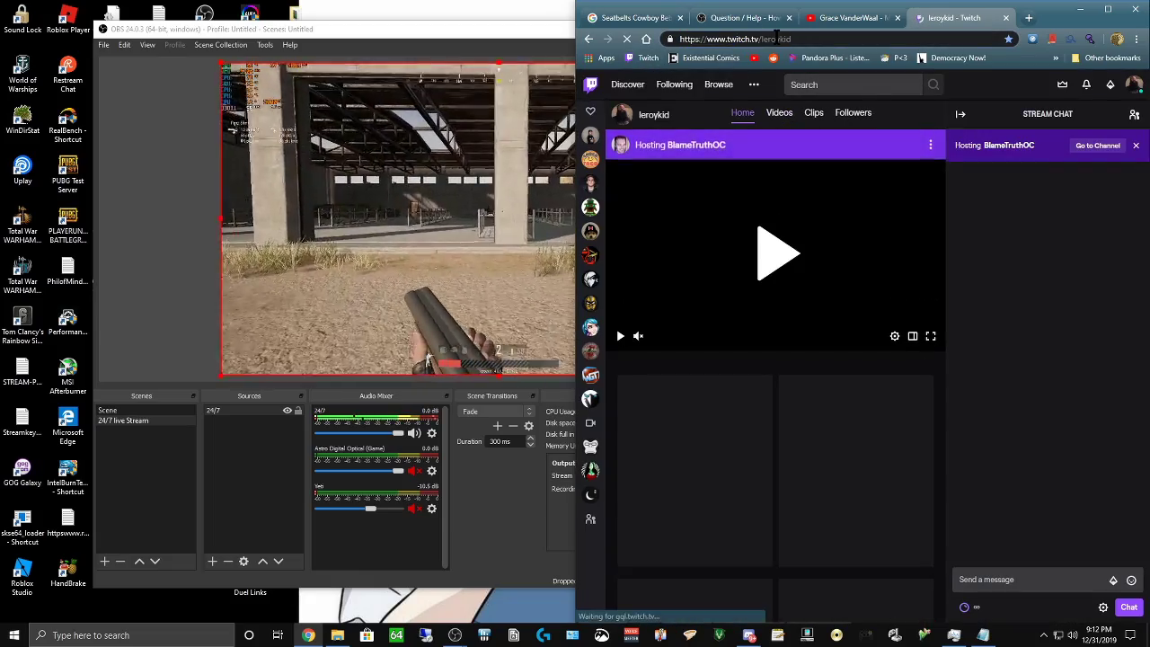
click(774, 38)
key(BackSpace)
key(BackSpace)
key(BackSpace)
key(BackSpace)
key(BackSpace)
key(BackSpace)
key(BackSpace)
key(BackSpace)
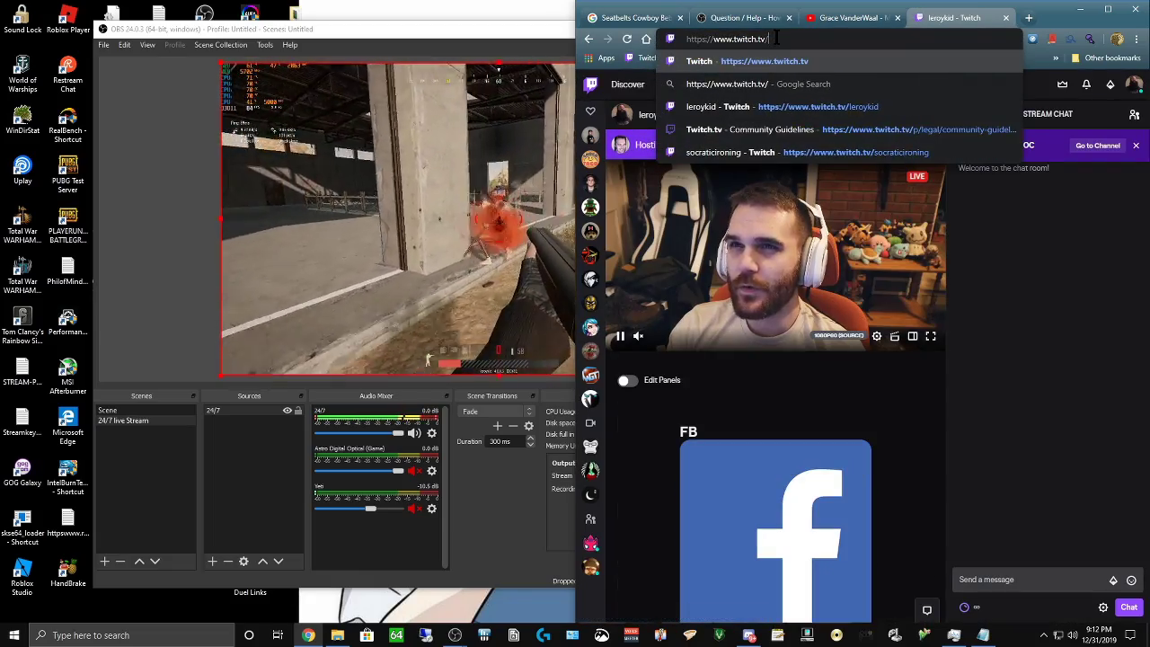
text(soc)
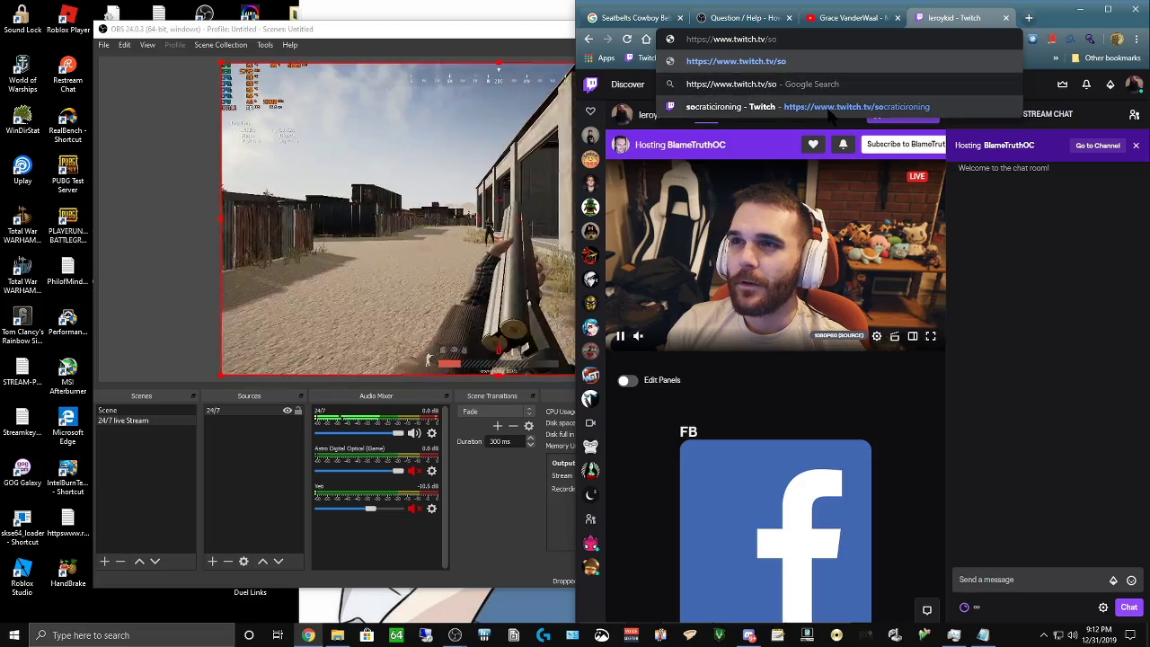
key(Return)
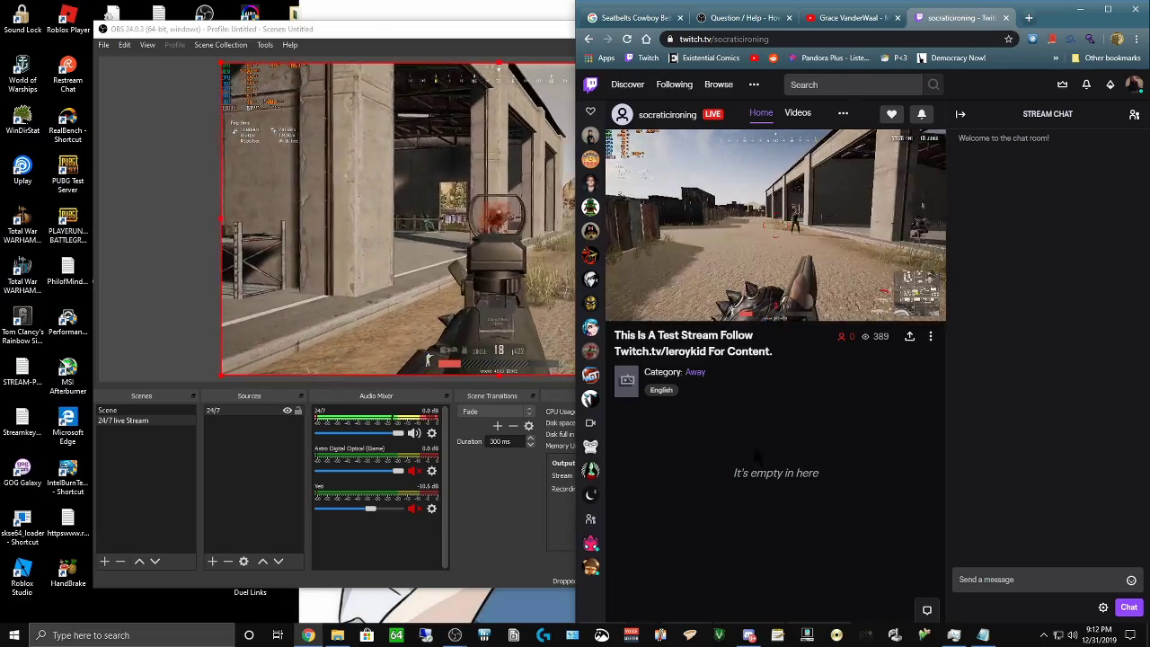
- Switch back to OBS and stop the running live stream
click(478, 462)
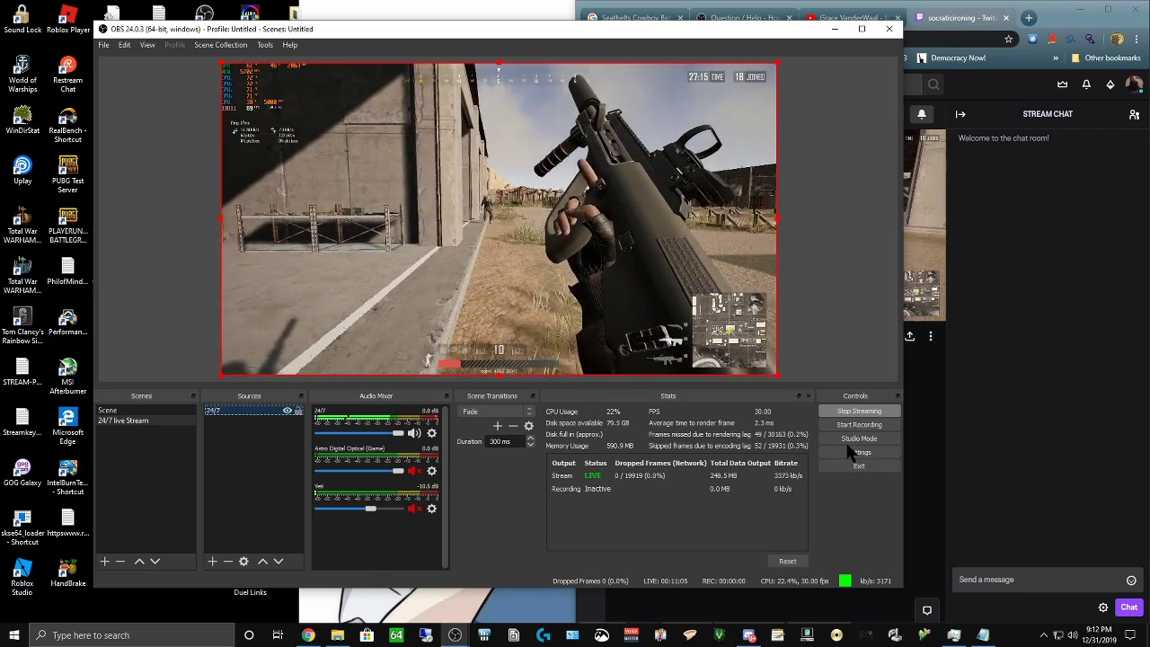
click(858, 451)
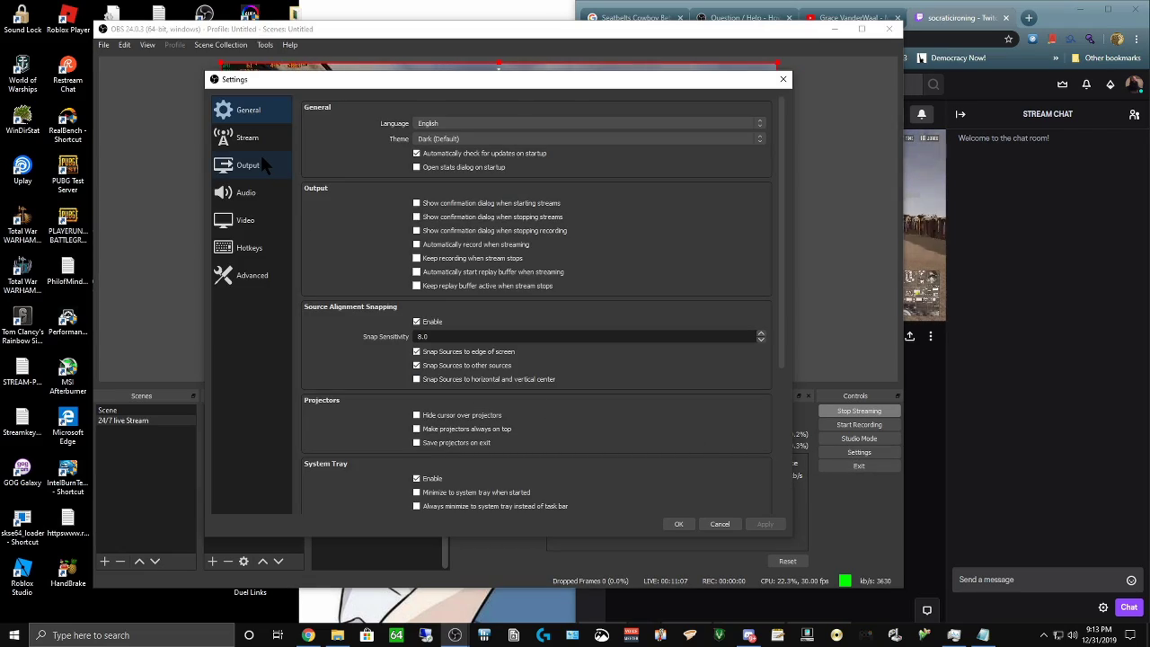
click(783, 79)
click(880, 405)
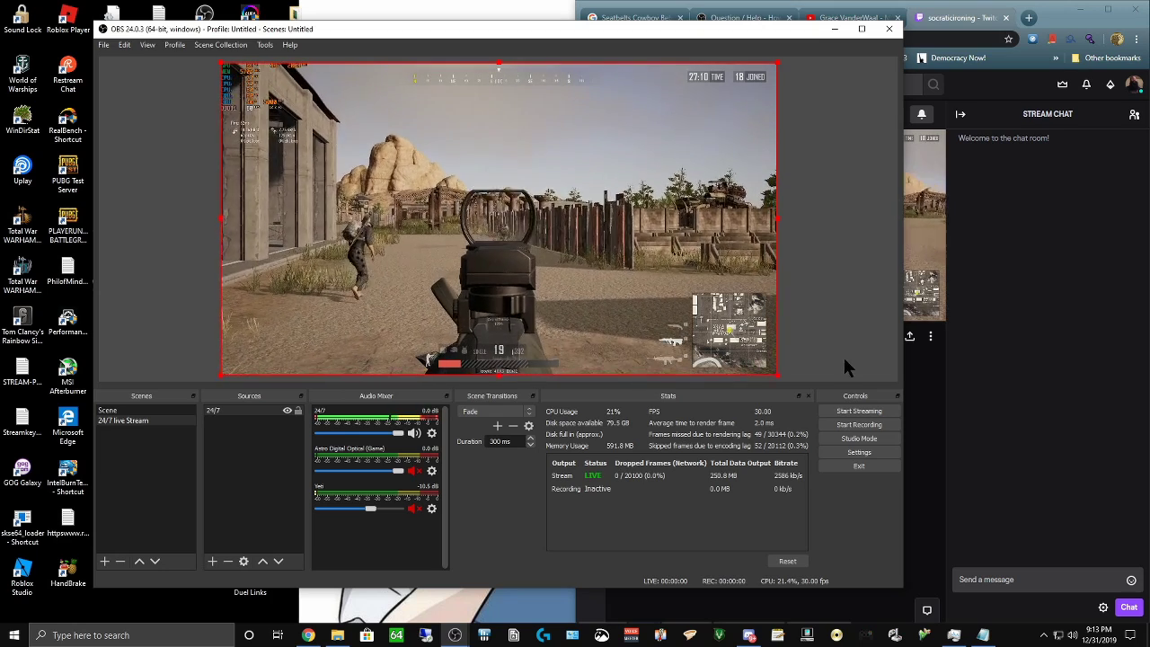
- Open the settings and review the stream configuration, keeping Twitch as the service and Auto (Recommended) as the server
click(857, 452)
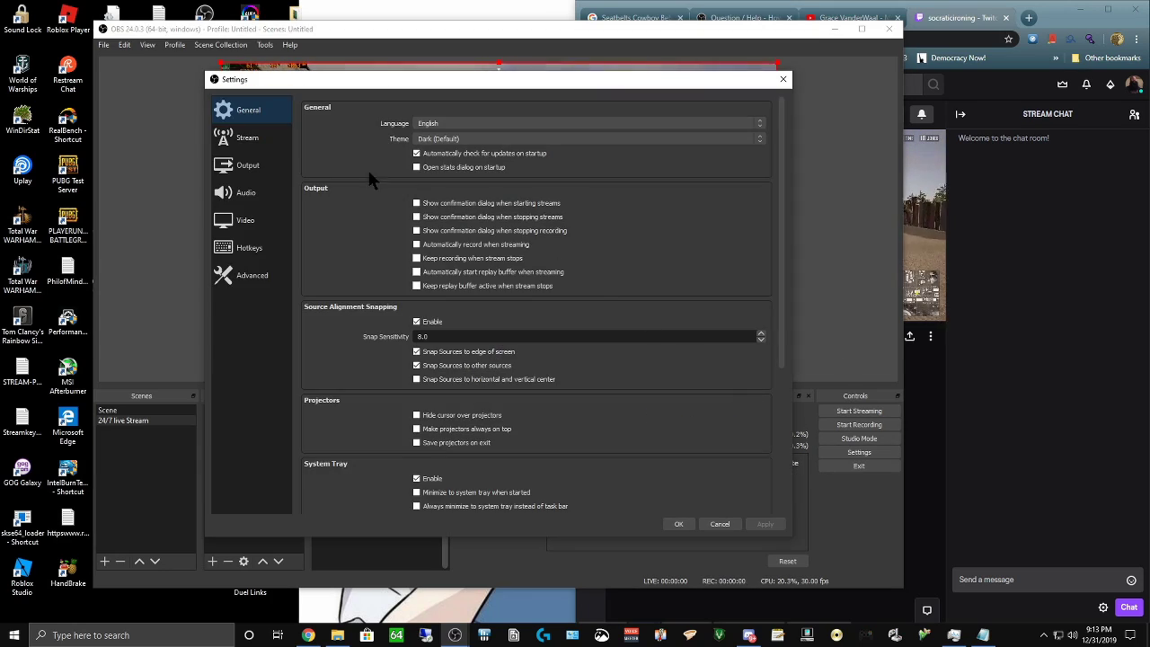
click(256, 143)
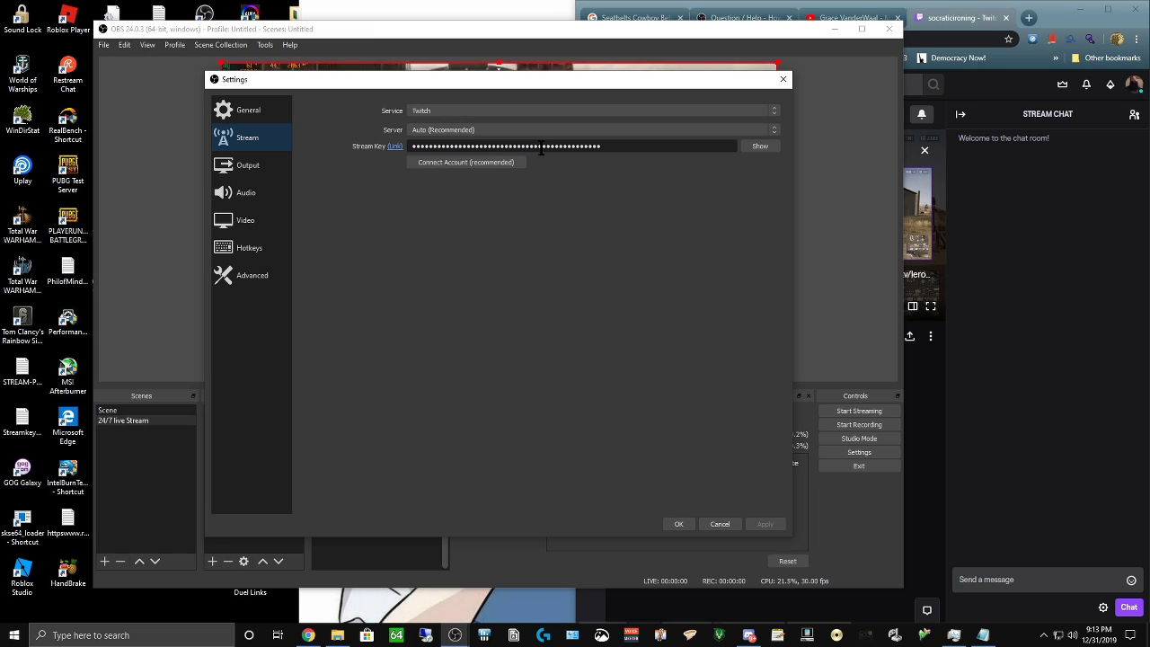
click(534, 111)
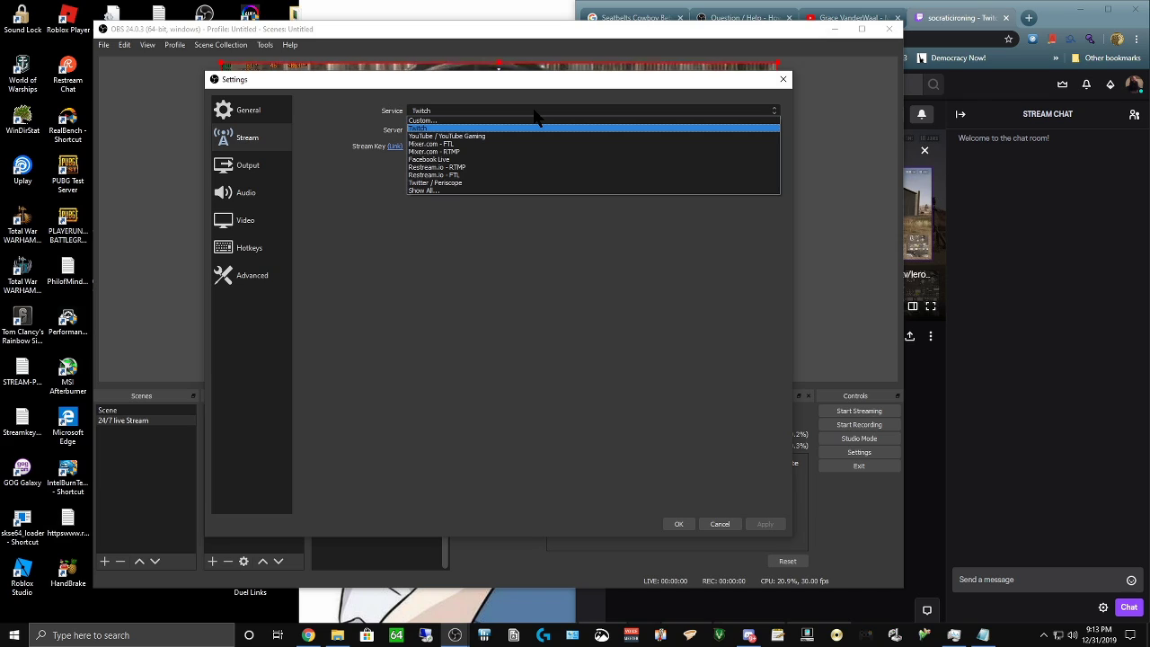
click(533, 112)
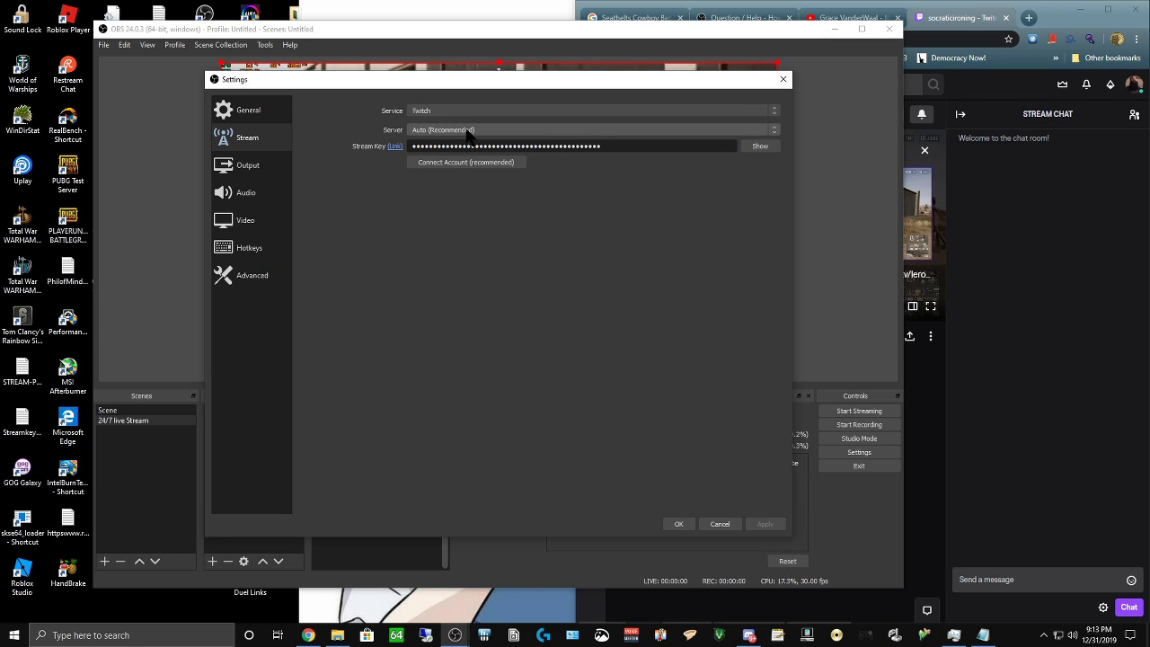
click(468, 131)
click(468, 139)
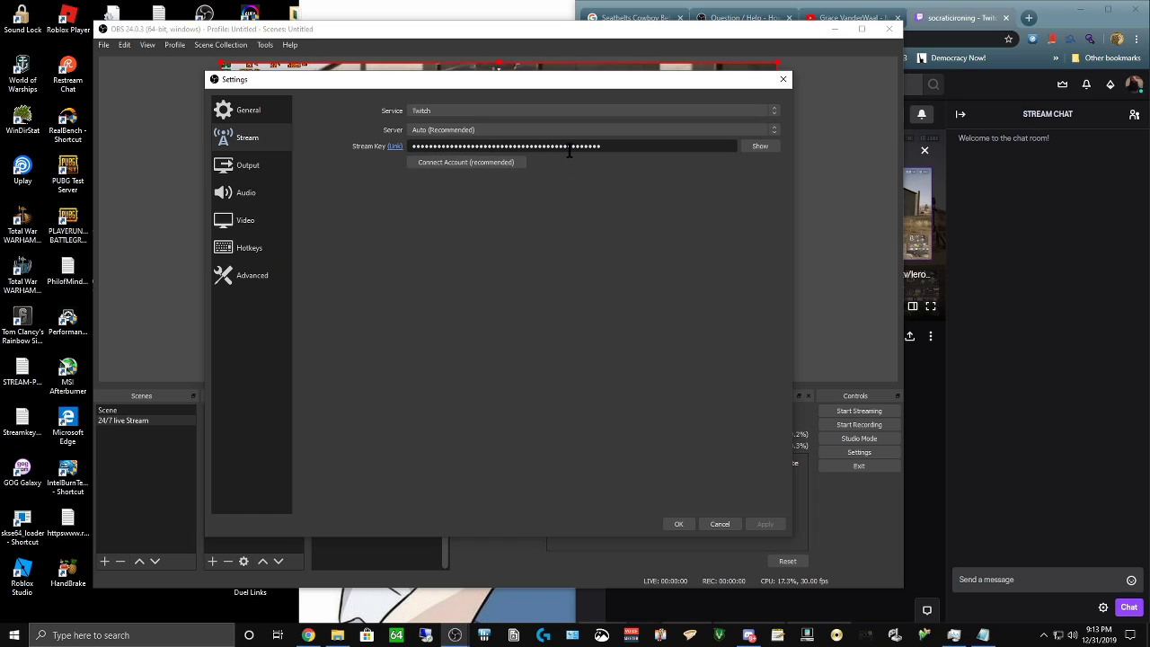
- Review the streaming output's encoder, bitrate and keyframe interval, keeping NVIDIA NVENC H.264 (new) as the encoder
click(280, 167)
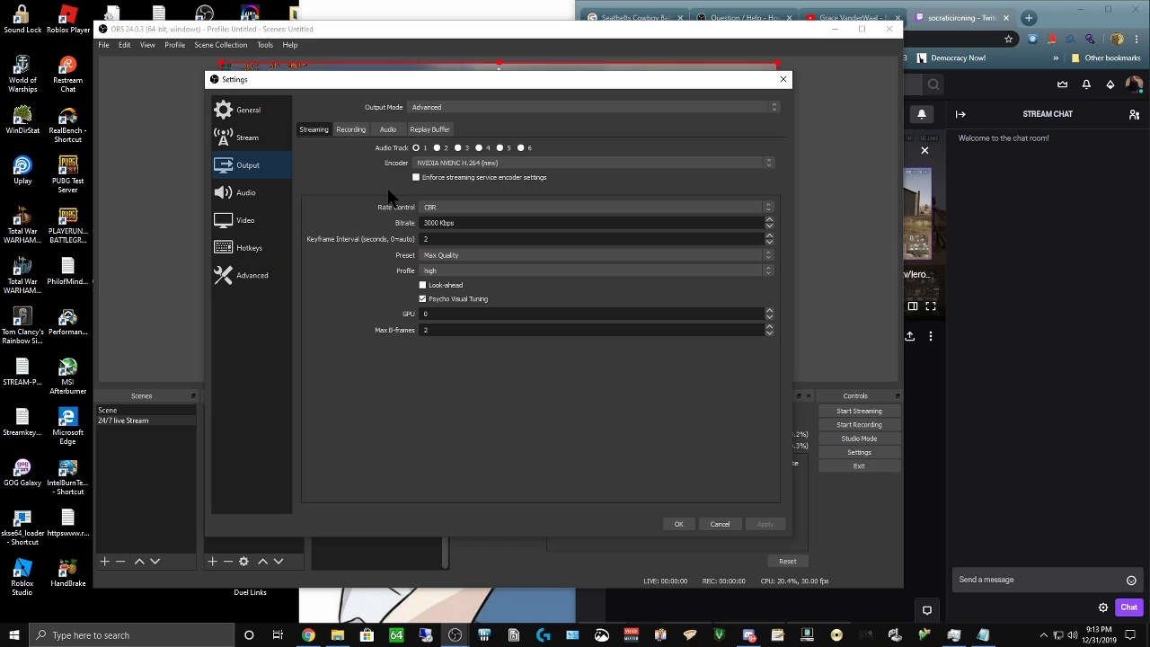
click(484, 166)
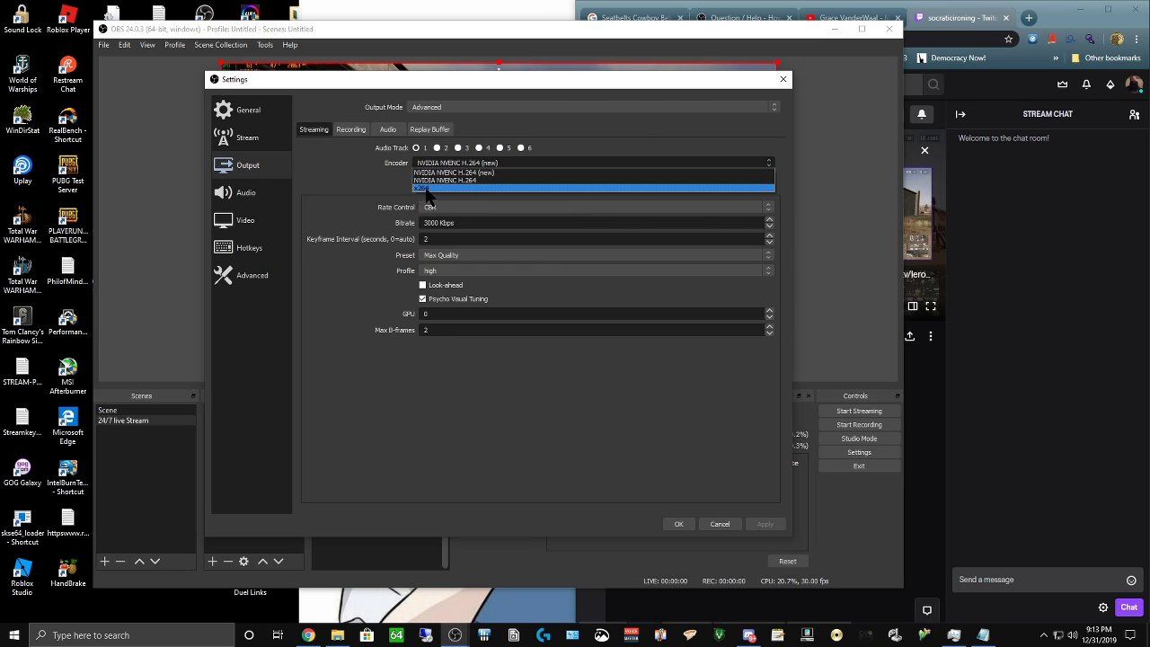
click(504, 170)
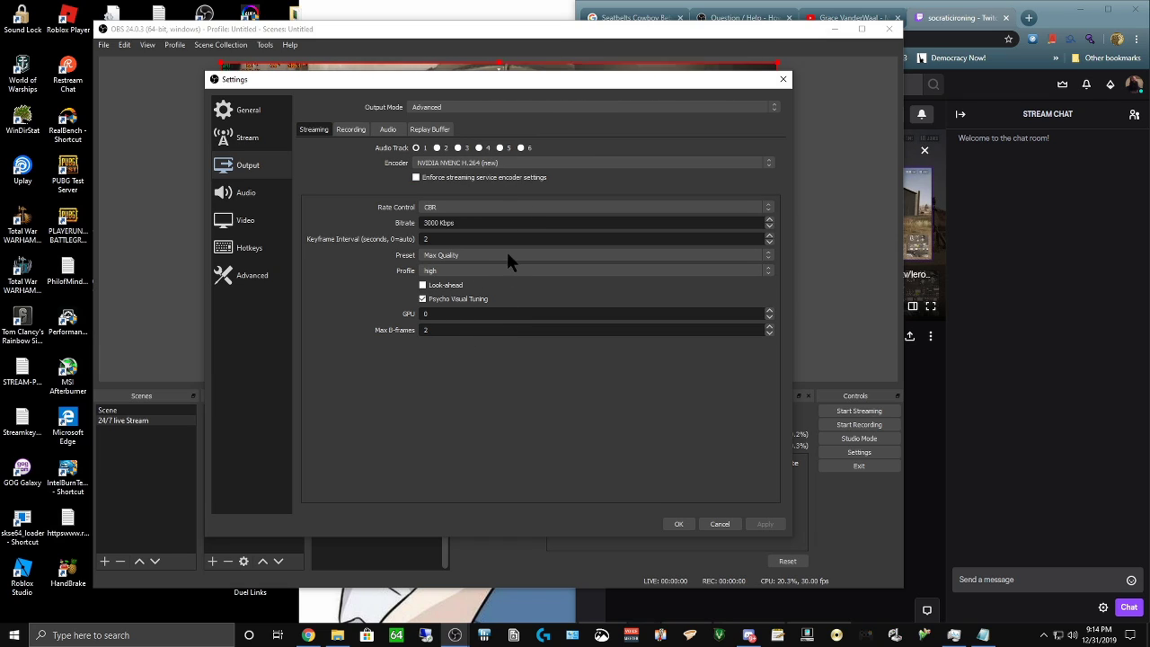
double_click(432, 224)
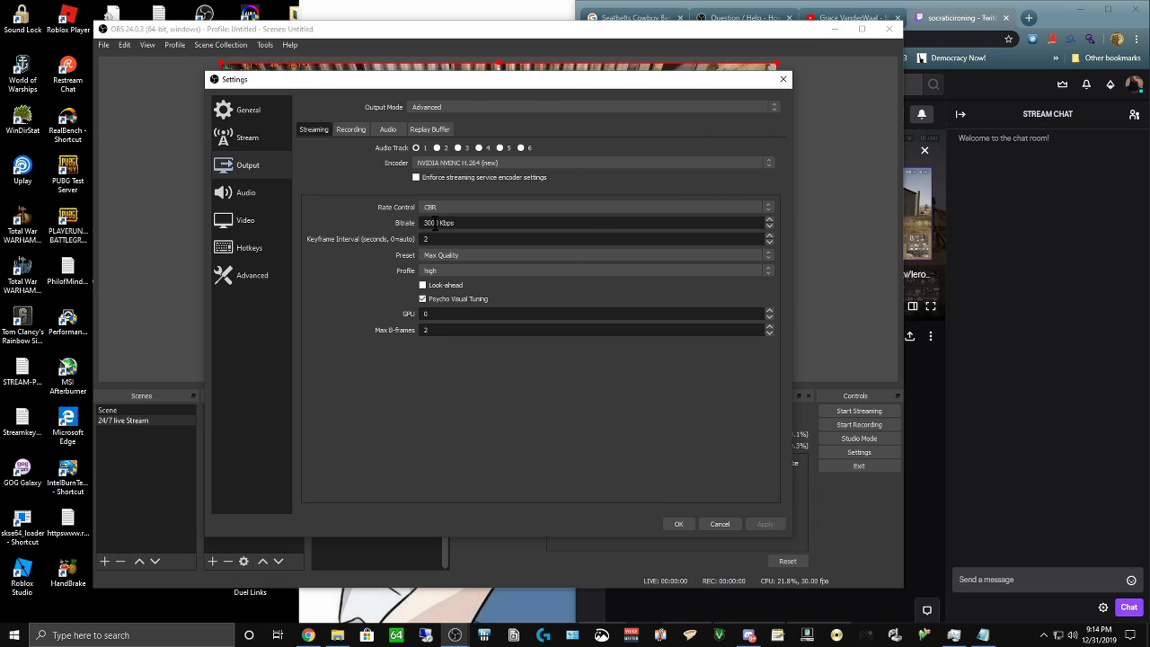
drag(438, 223, 419, 225)
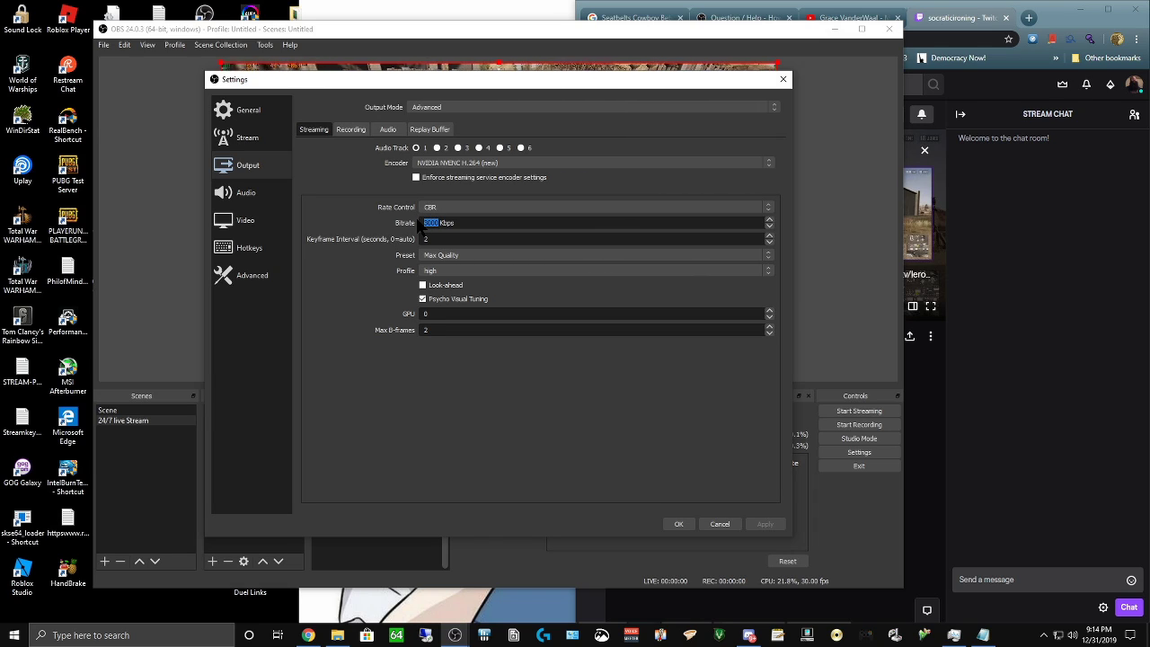
click(378, 253)
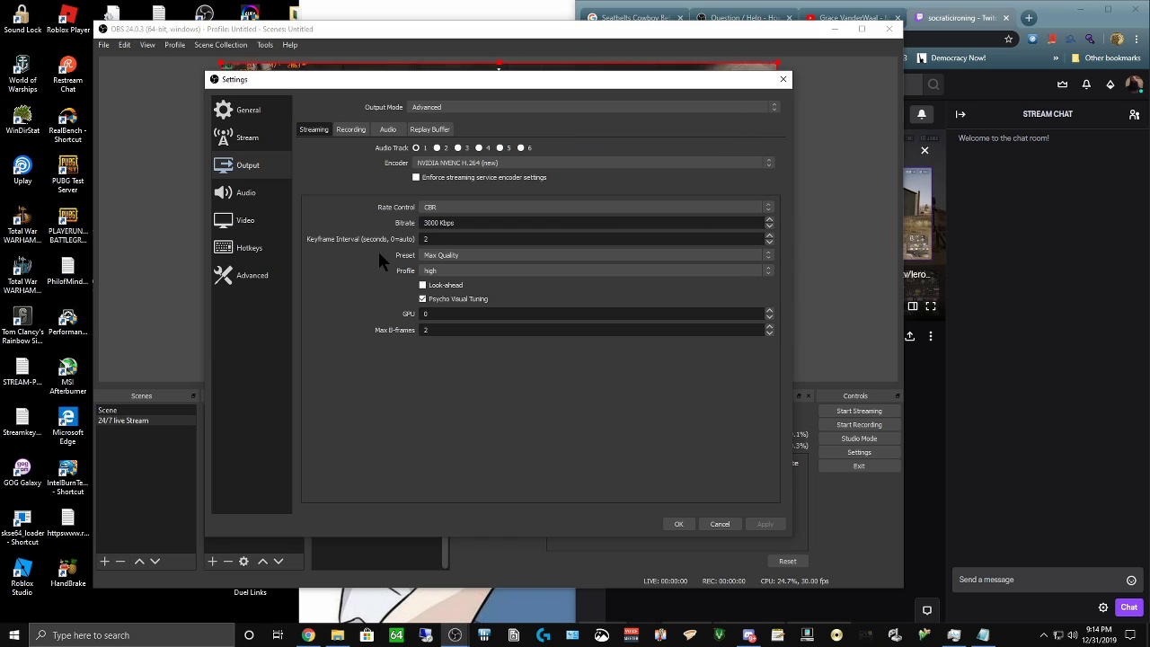
double_click(424, 239)
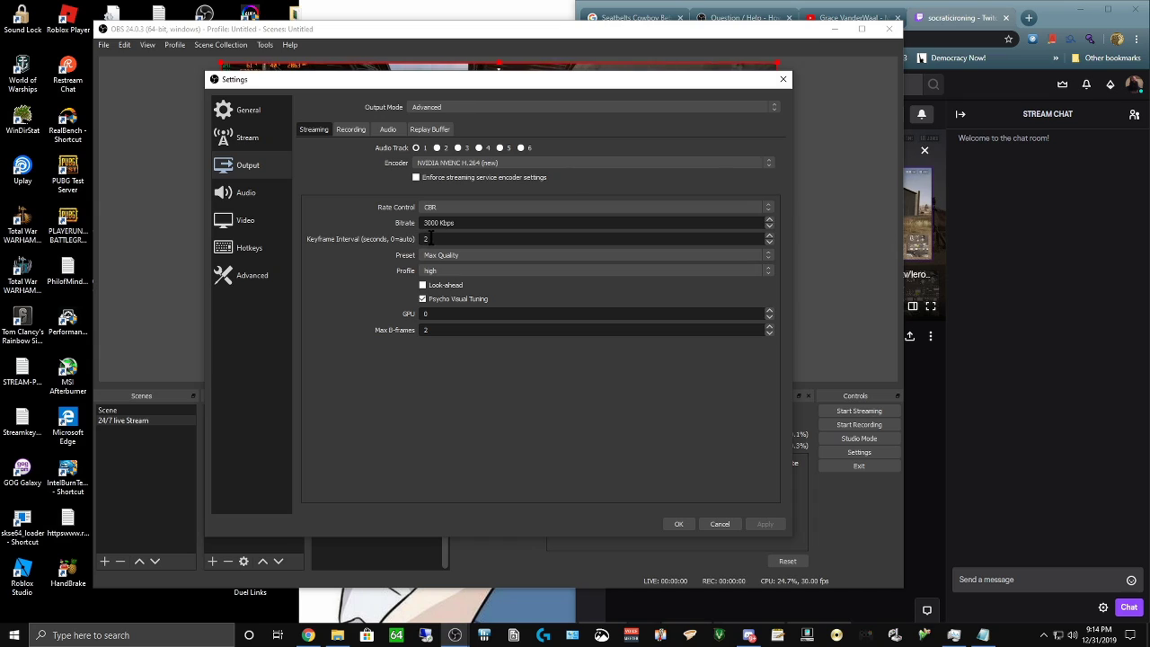
- Set the encoder preset to Max Performance, keep the high profile, turn off Psycho Visual Tuning, and apply the changes
click(454, 256)
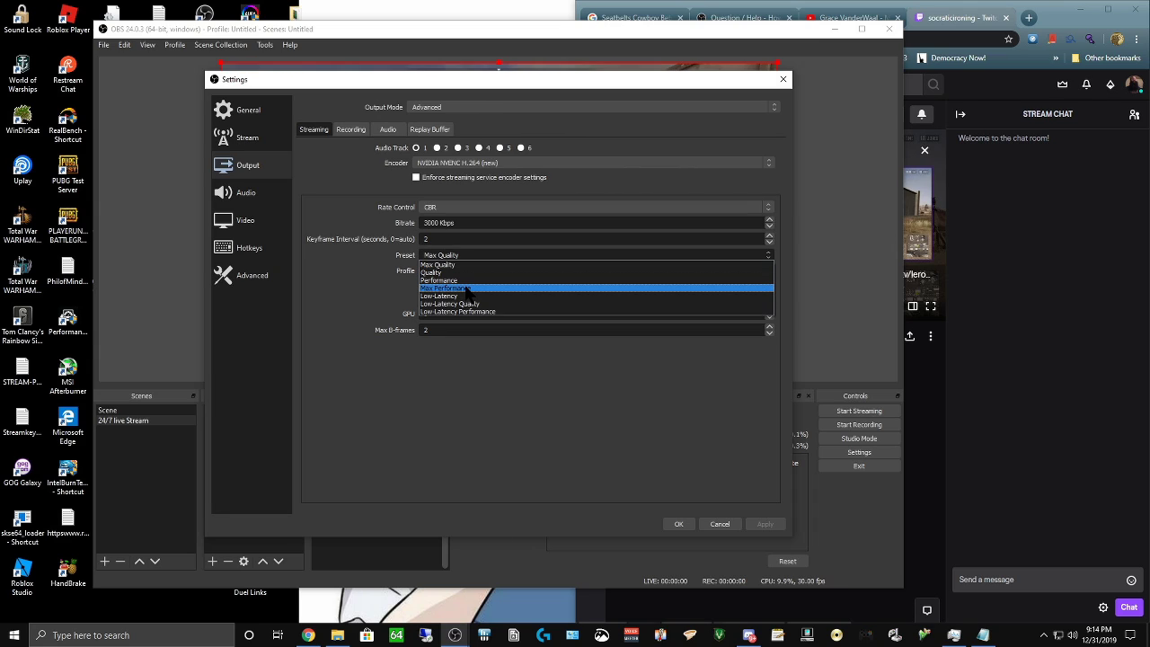
click(447, 288)
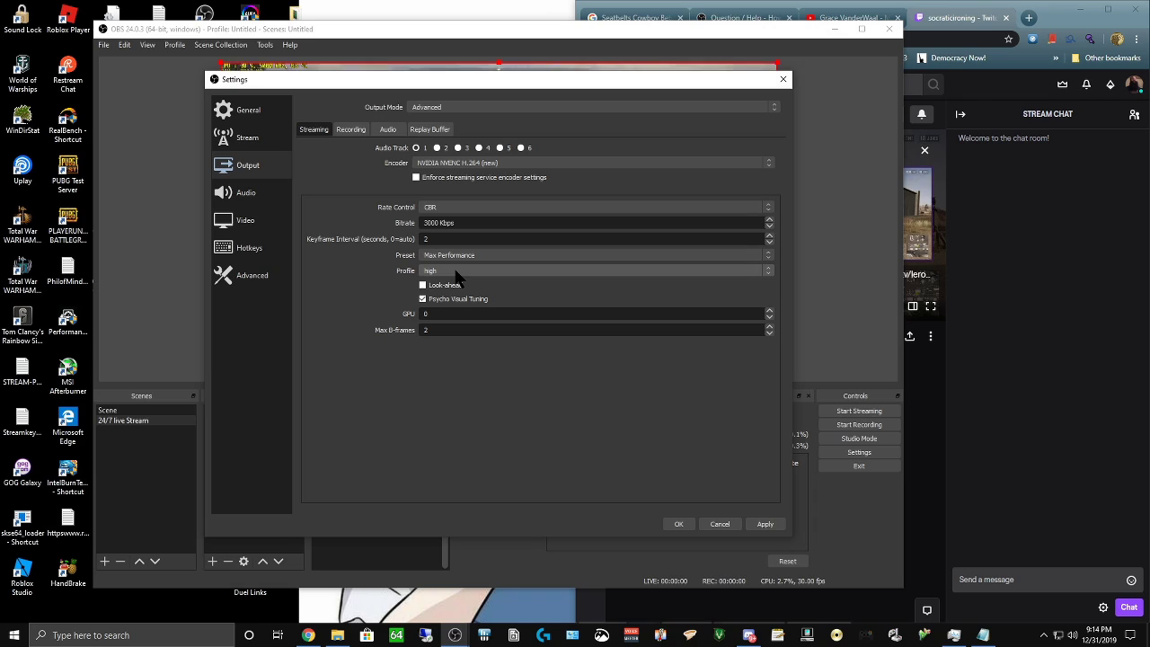
click(463, 259)
click(465, 259)
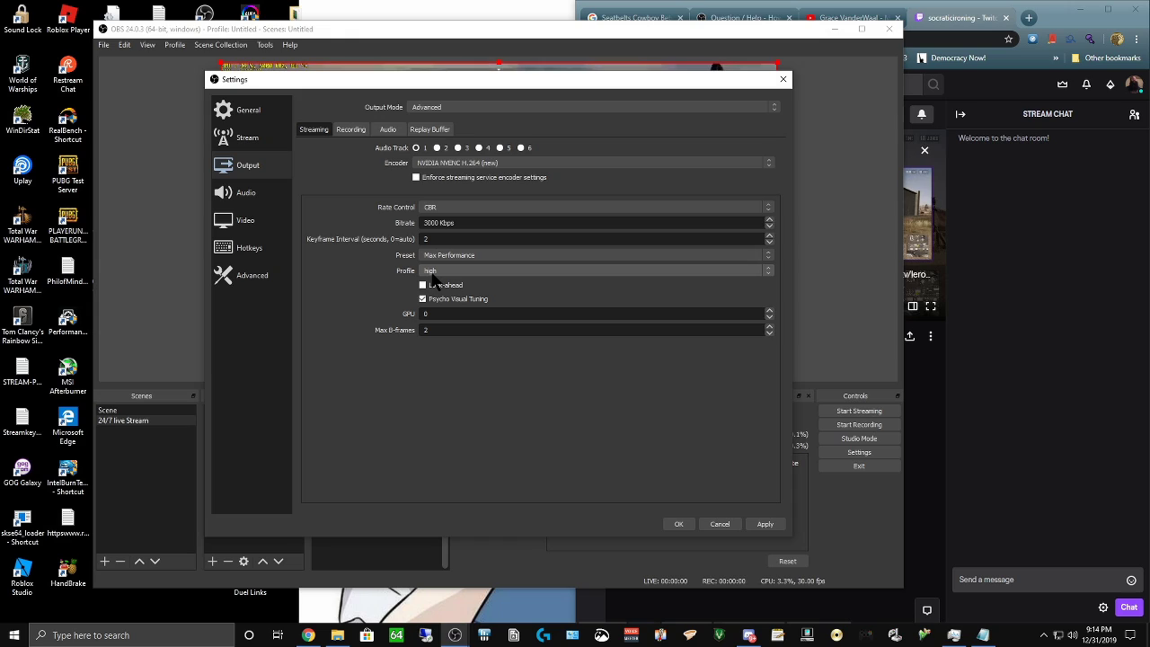
click(432, 271)
click(449, 278)
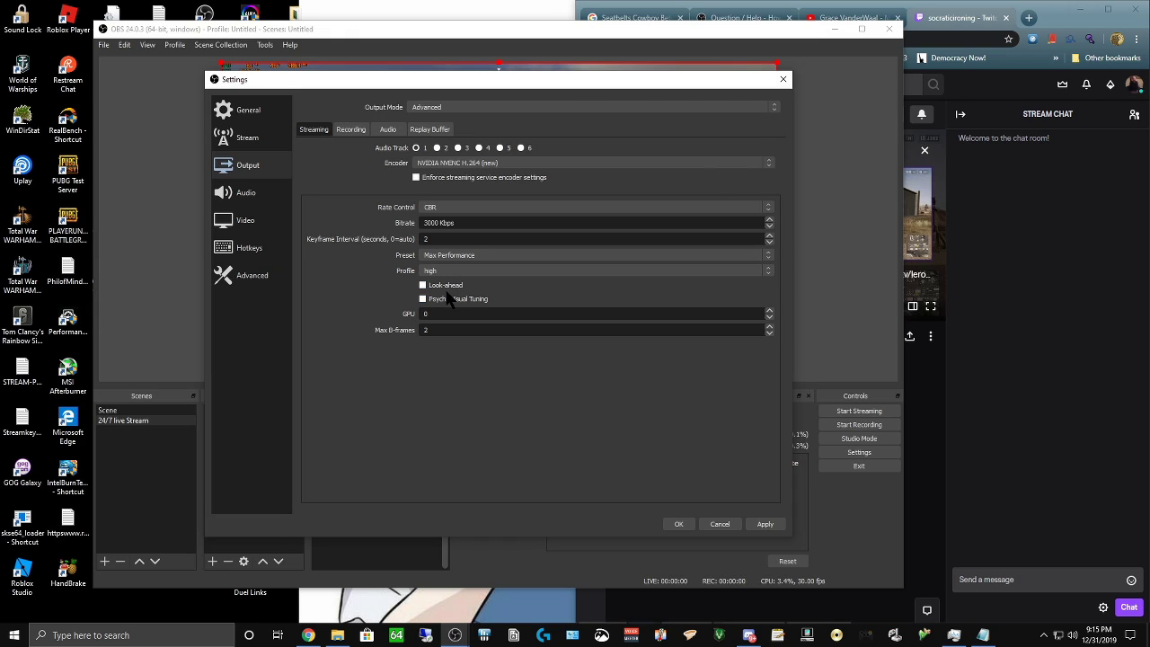
click(446, 301)
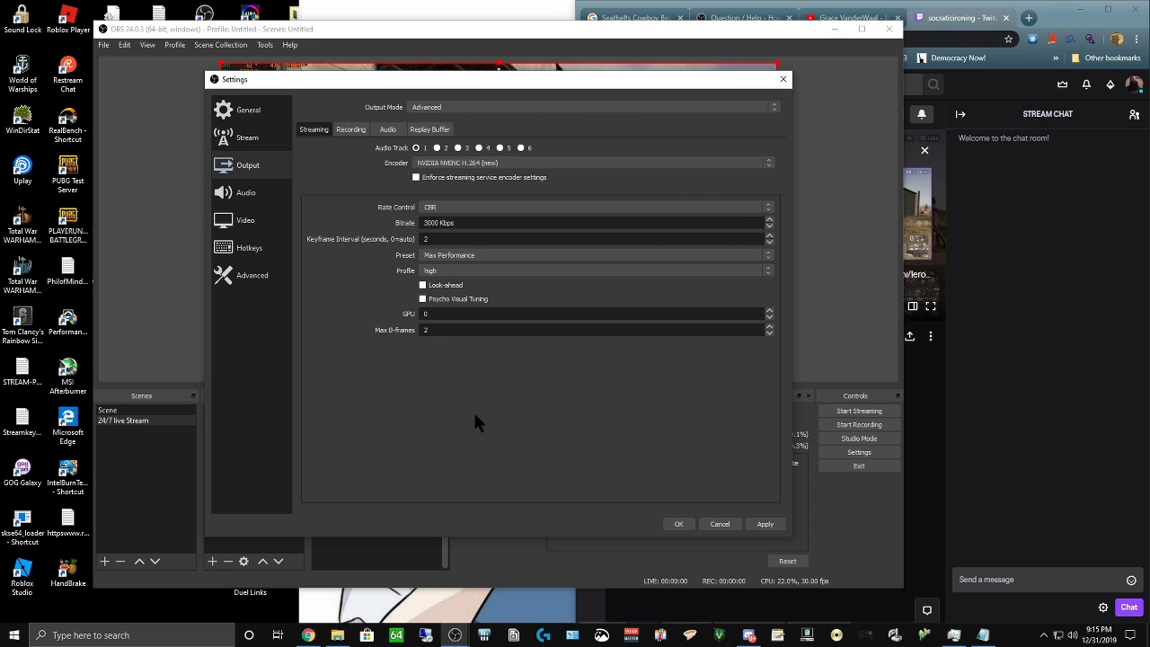
drag(503, 79, 437, 71)
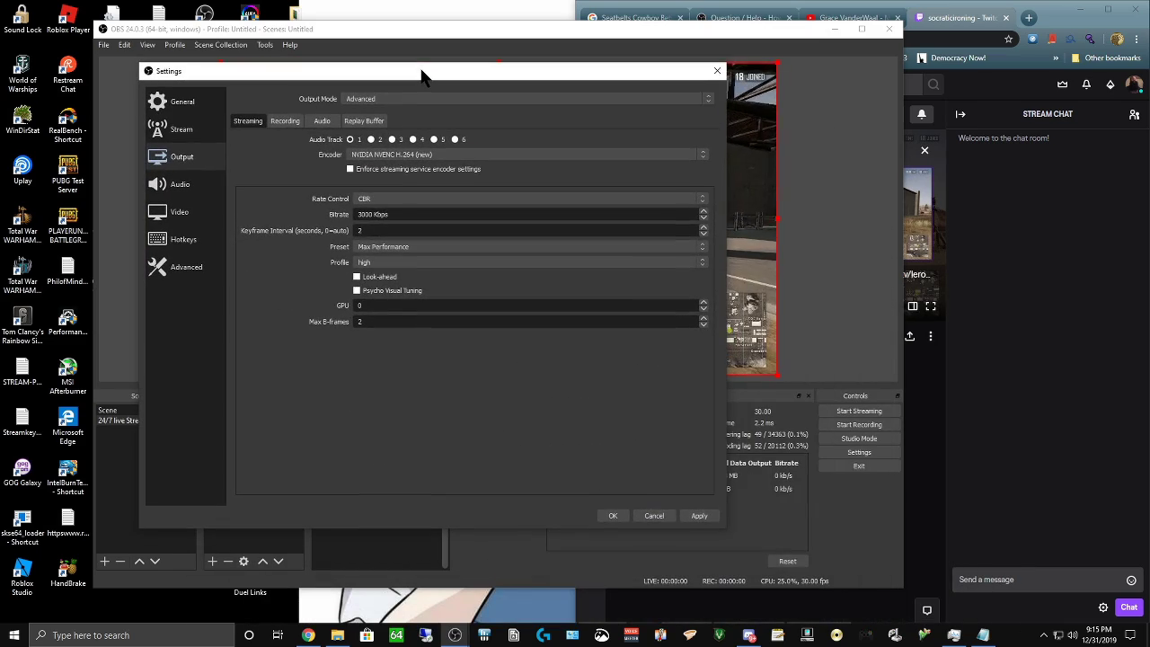
click(702, 516)
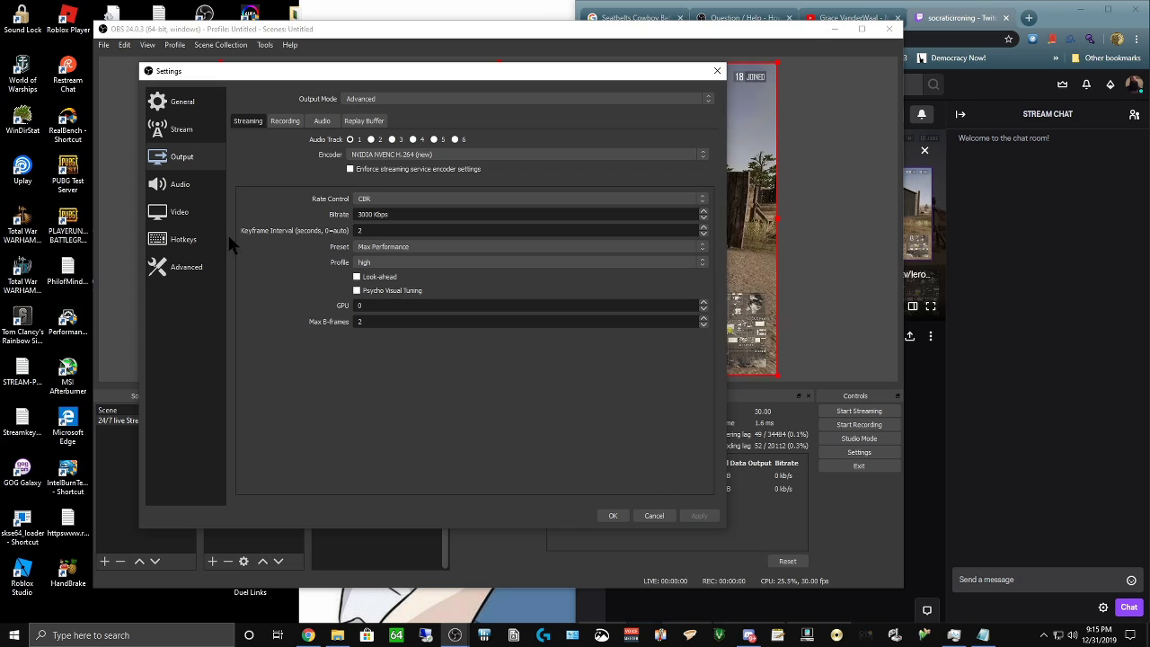
- Check the video resolutions and the integer FPS value, and close the settings
click(189, 211)
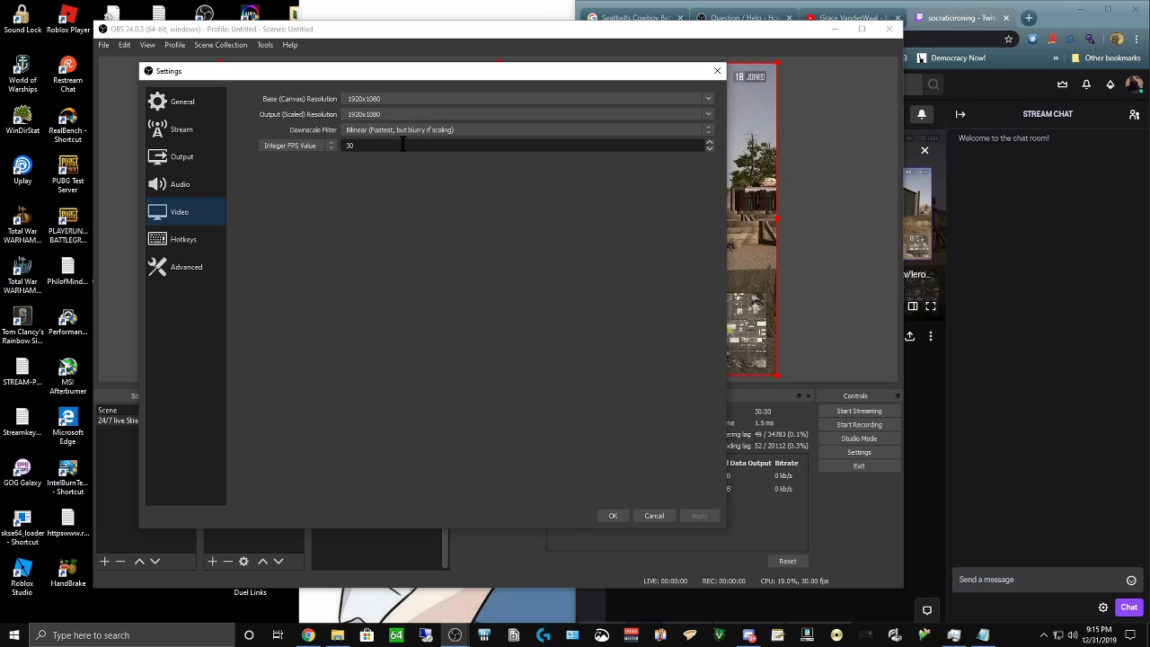
double_click(348, 146)
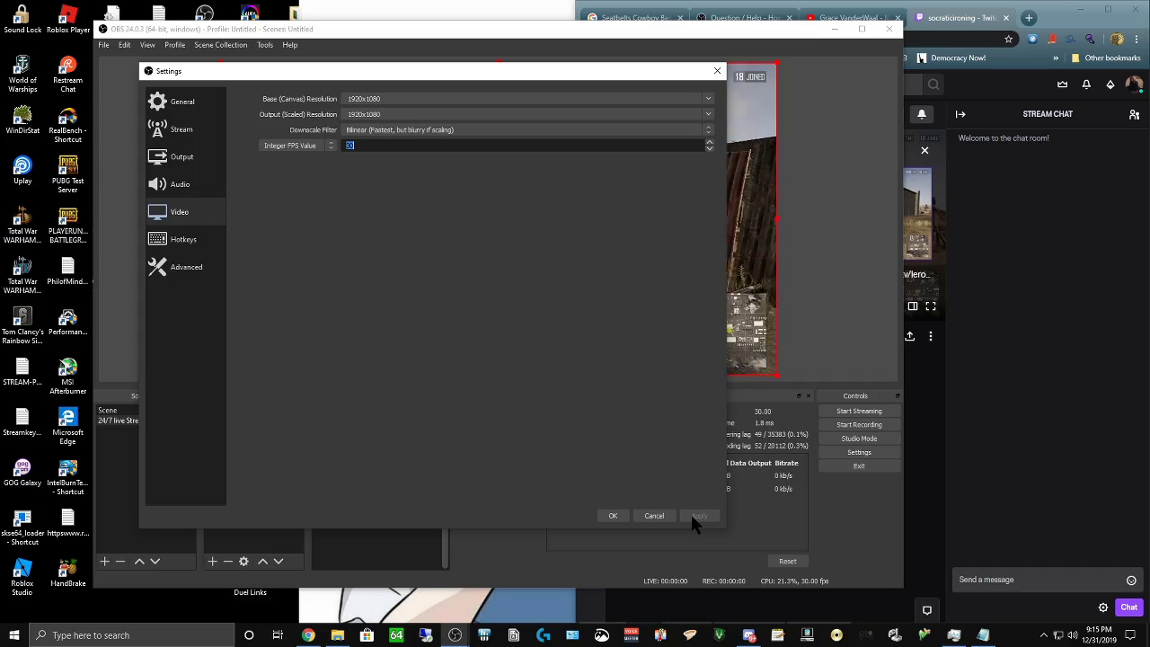
click(611, 516)
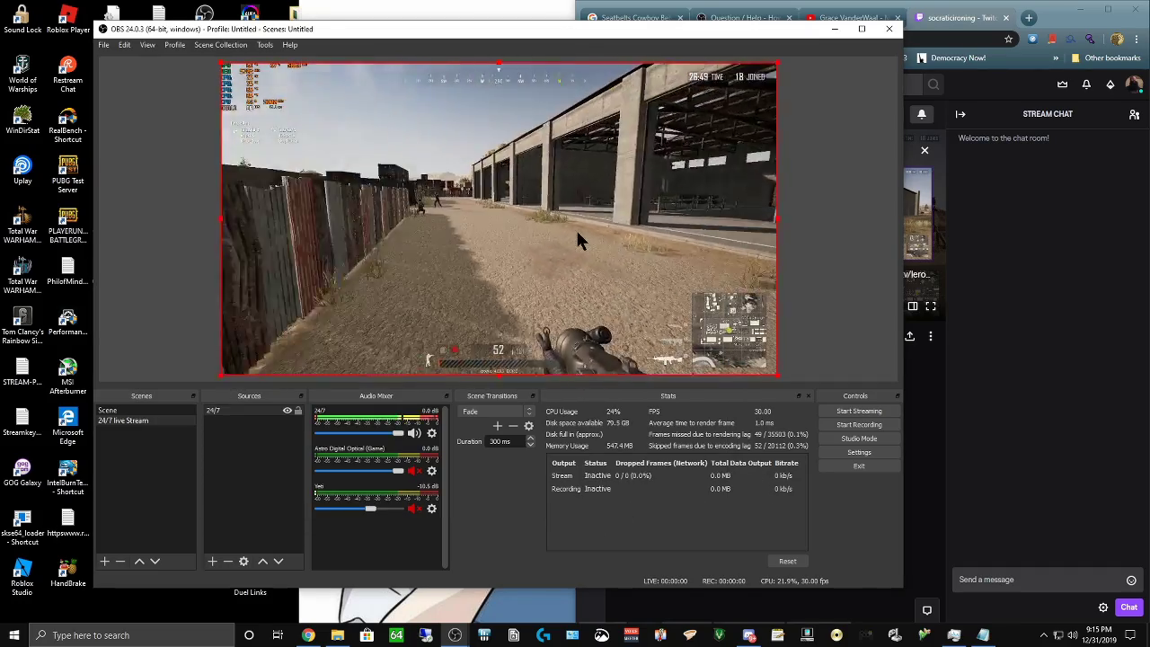
- Disable the preview of the 24/7 live Stream scene
right_click(578, 236)
right_click(531, 195)
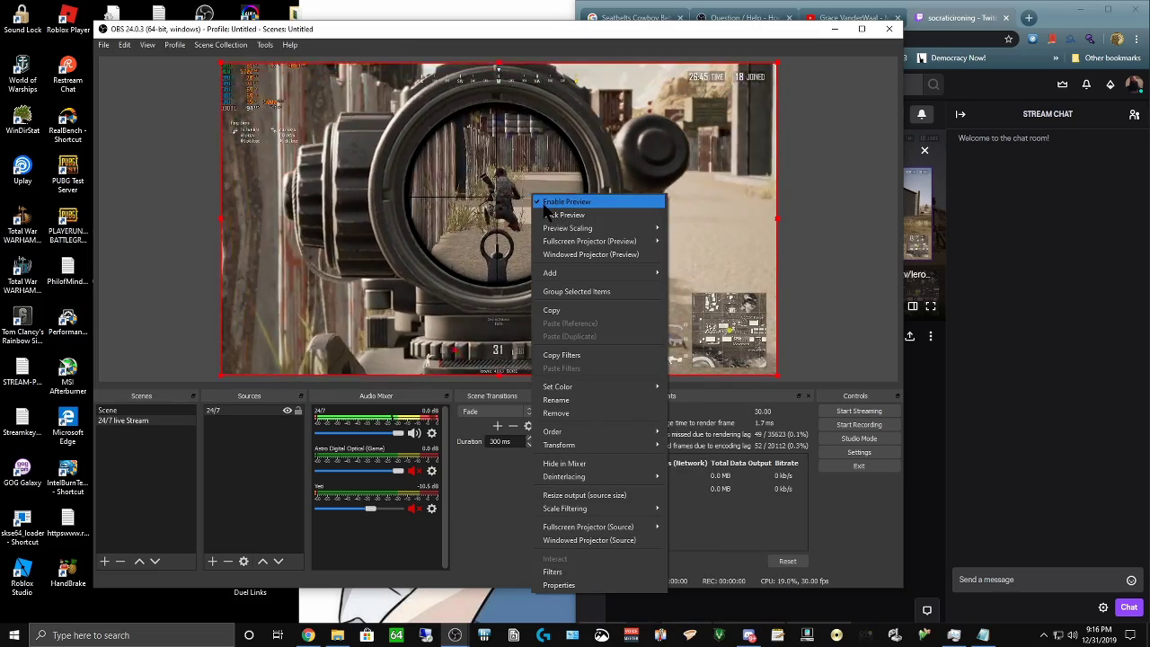
click(564, 202)
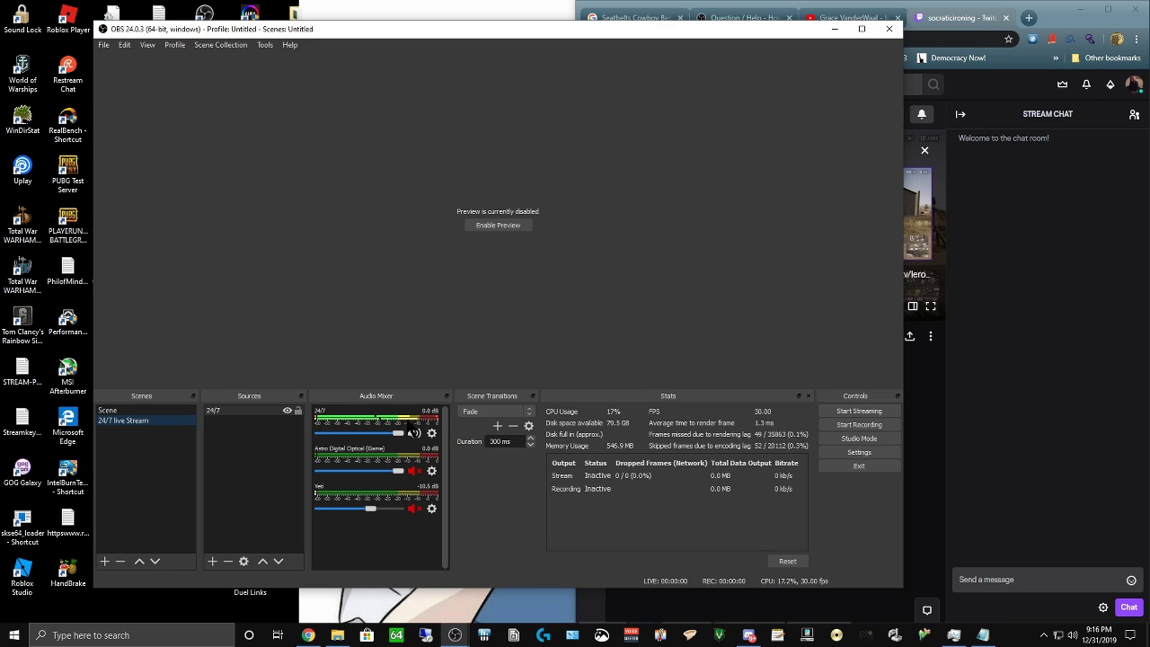
- Unmute the Astro Digital Optical (Game) and Yeti audio channels, and mute both again
click(415, 470)
click(414, 510)
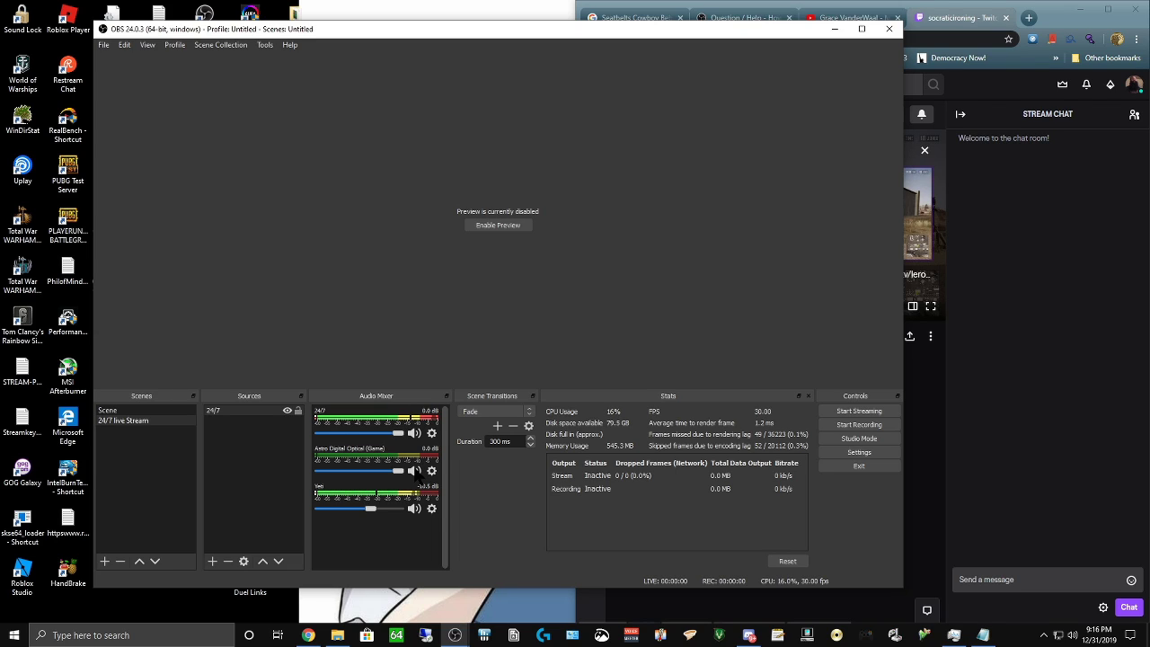
click(414, 469)
click(415, 508)
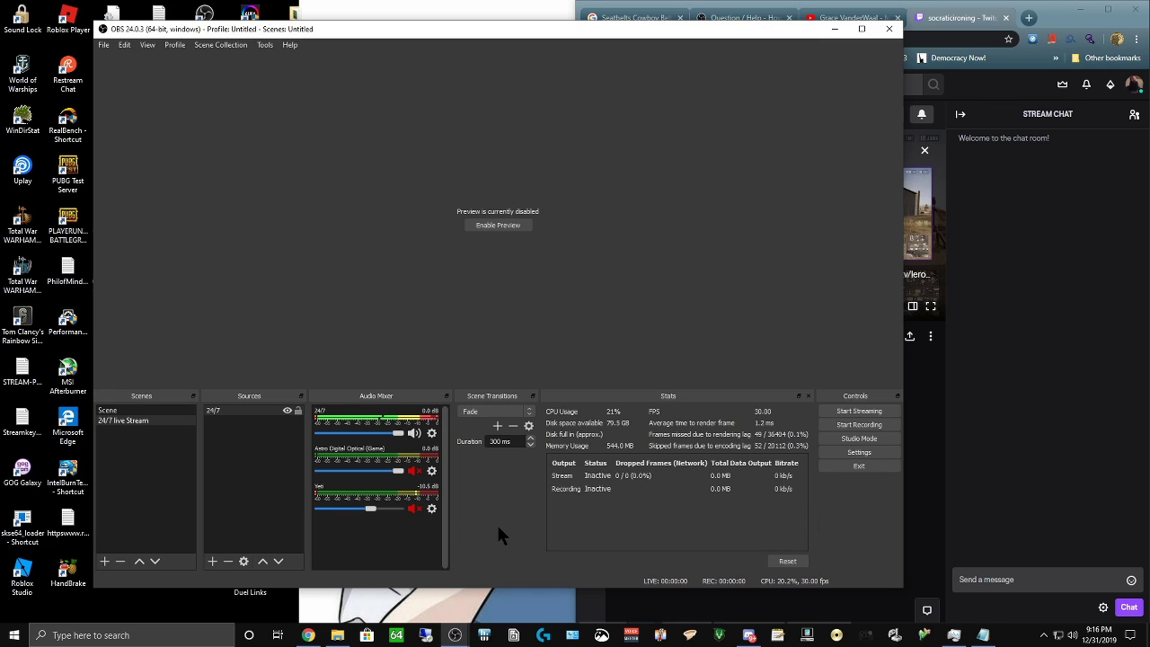
- Switch to Chrome, play the Grace VanderWaal Moonlight video on YouTube, and check the OBS audio mixer with the game channel muted
click(1006, 305)
click(848, 17)
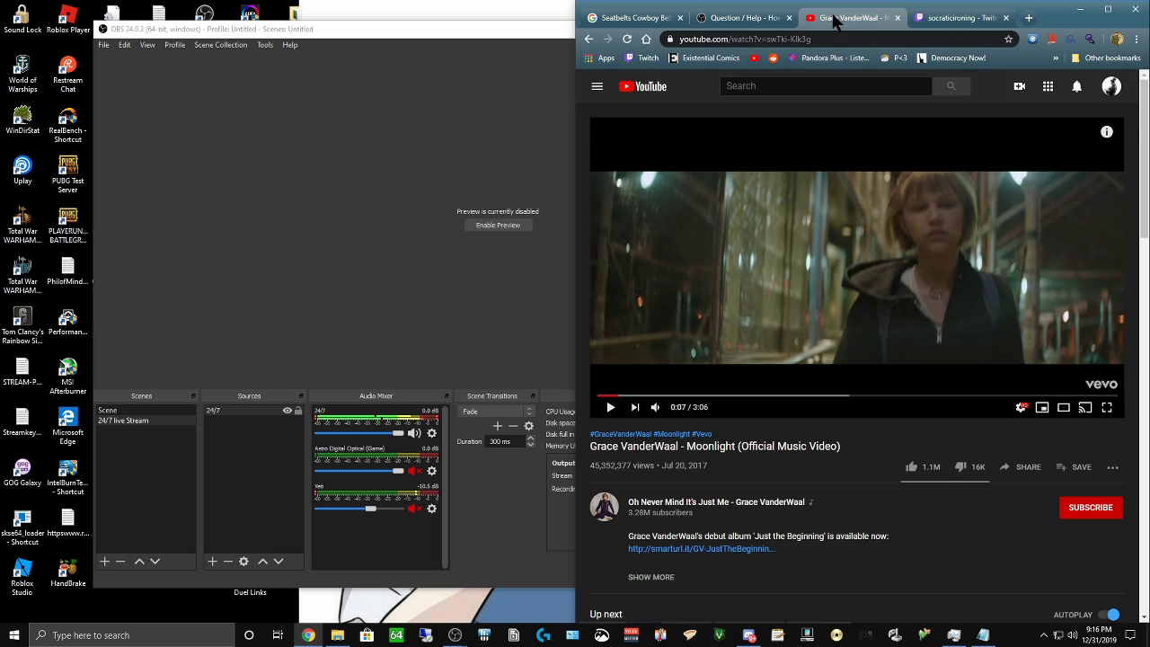
click(438, 297)
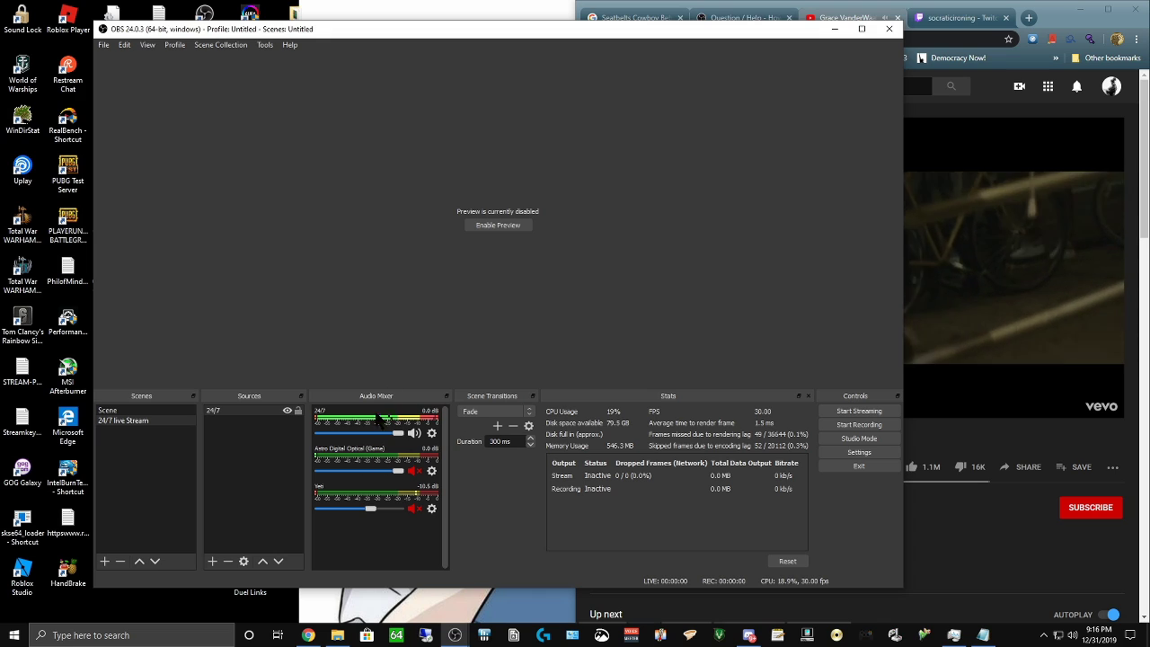
key(alt+Tab)
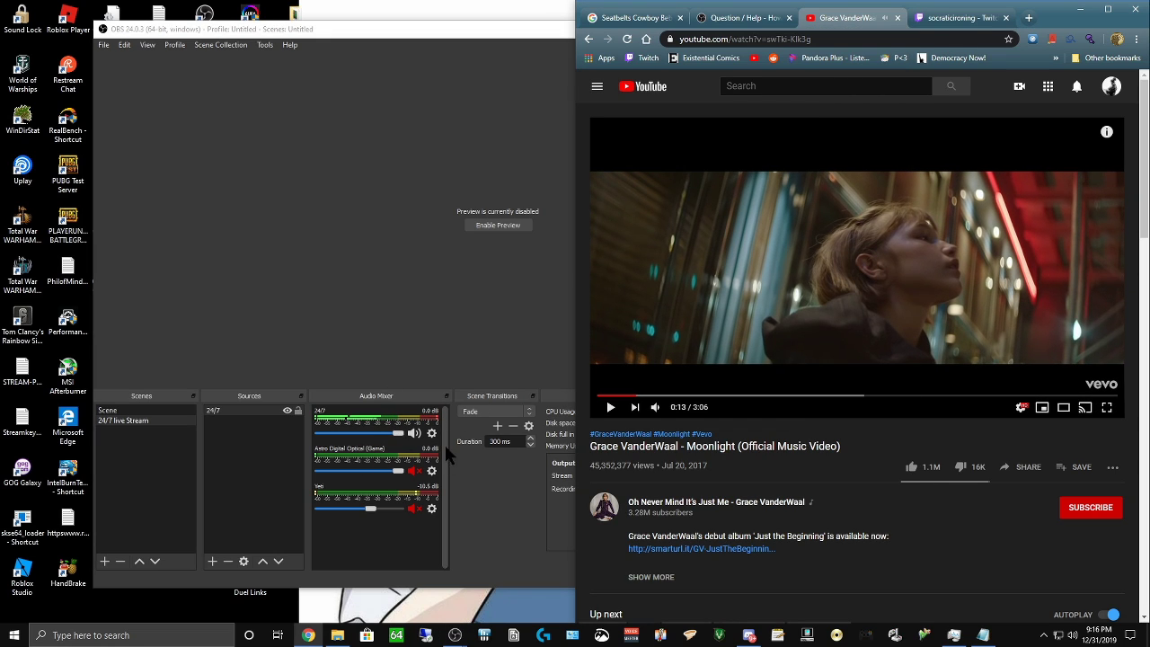
- Test the Astro Digital Optical (Game) channel unmuted with the YouTube video playing, pause the video, and mute the channel again
click(413, 470)
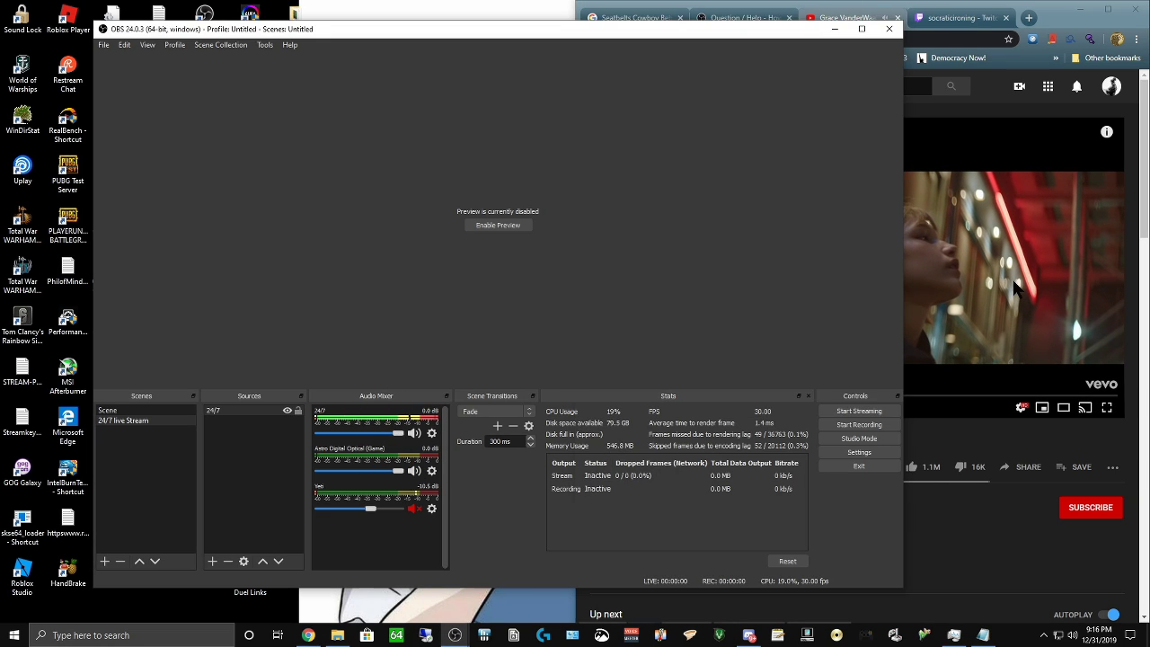
key(alt+Tab)
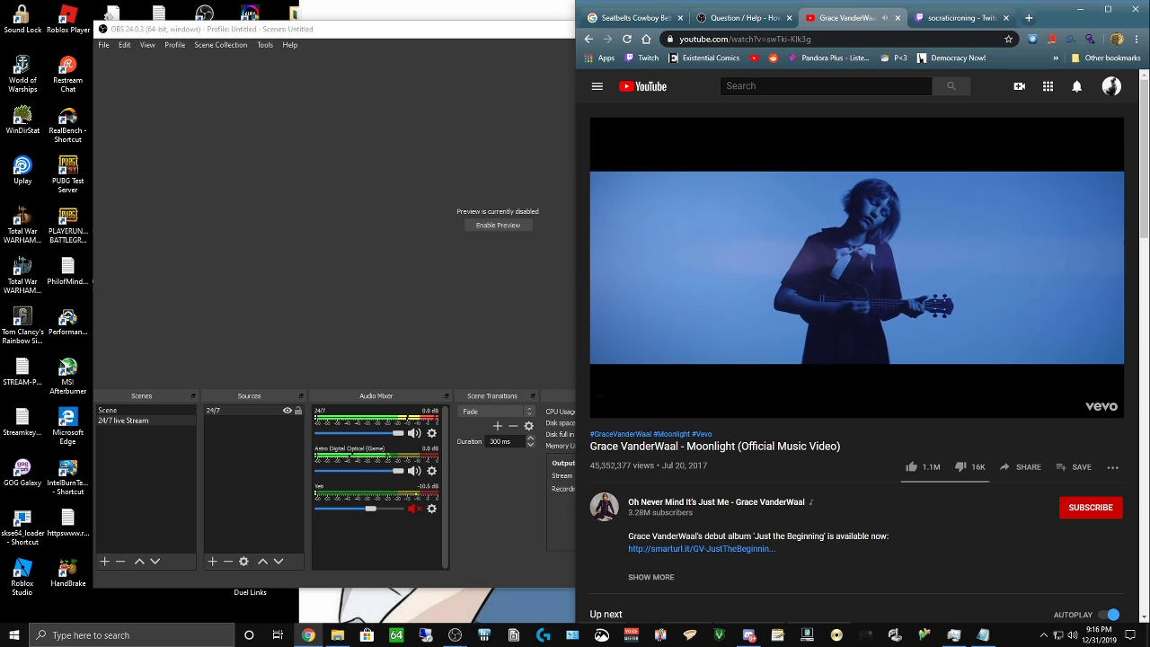
key(space)
click(413, 469)
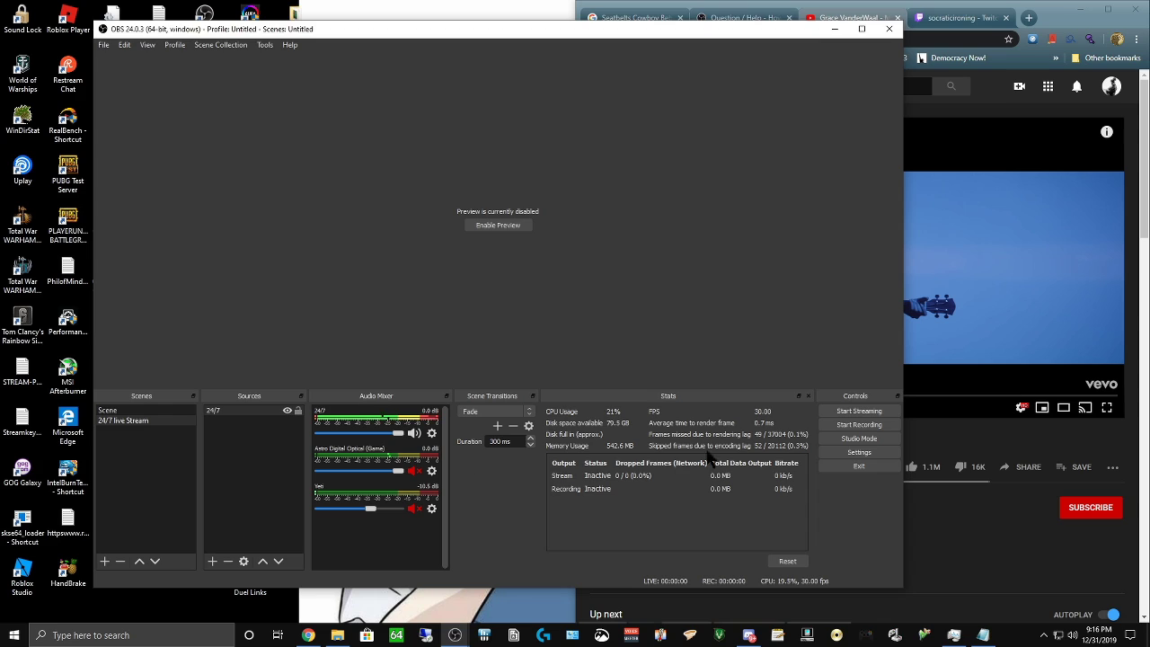
- Start the live stream in OBS with the preview disabled, and minimize the OBS window
click(875, 412)
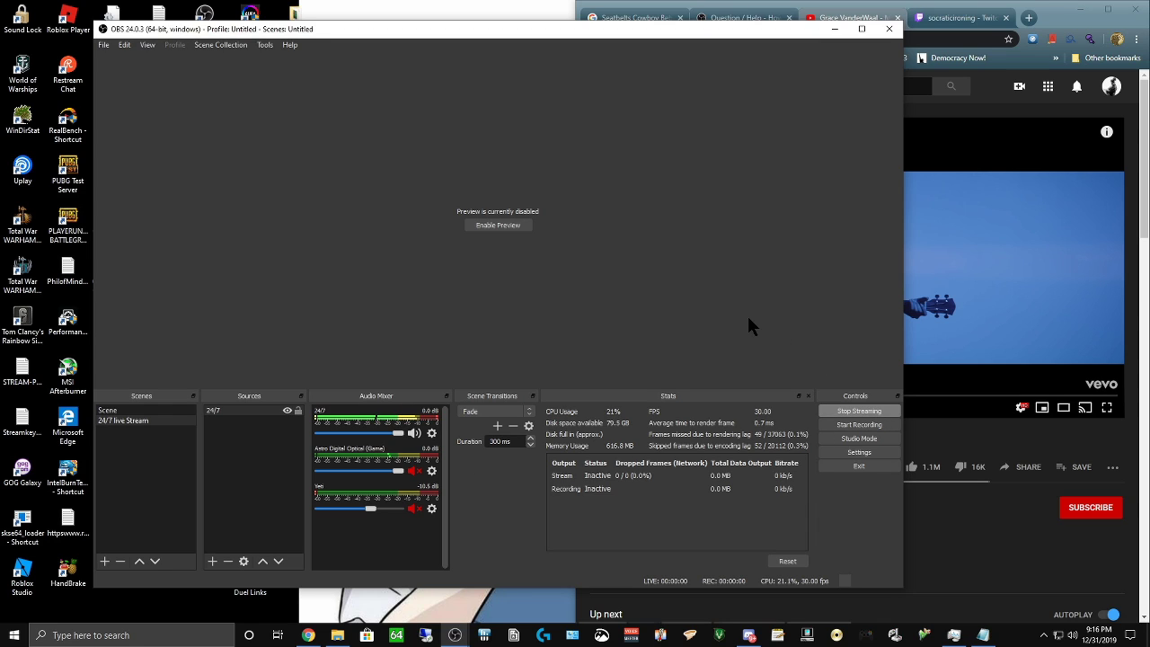
click(836, 29)
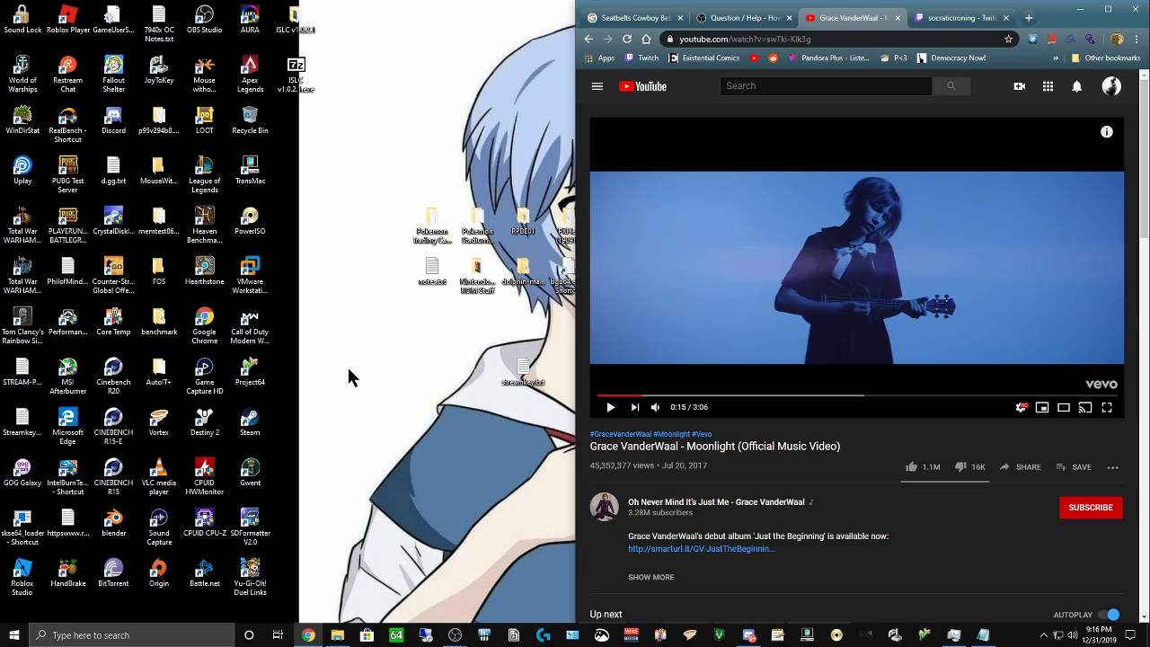
mouse_move(464, 637)
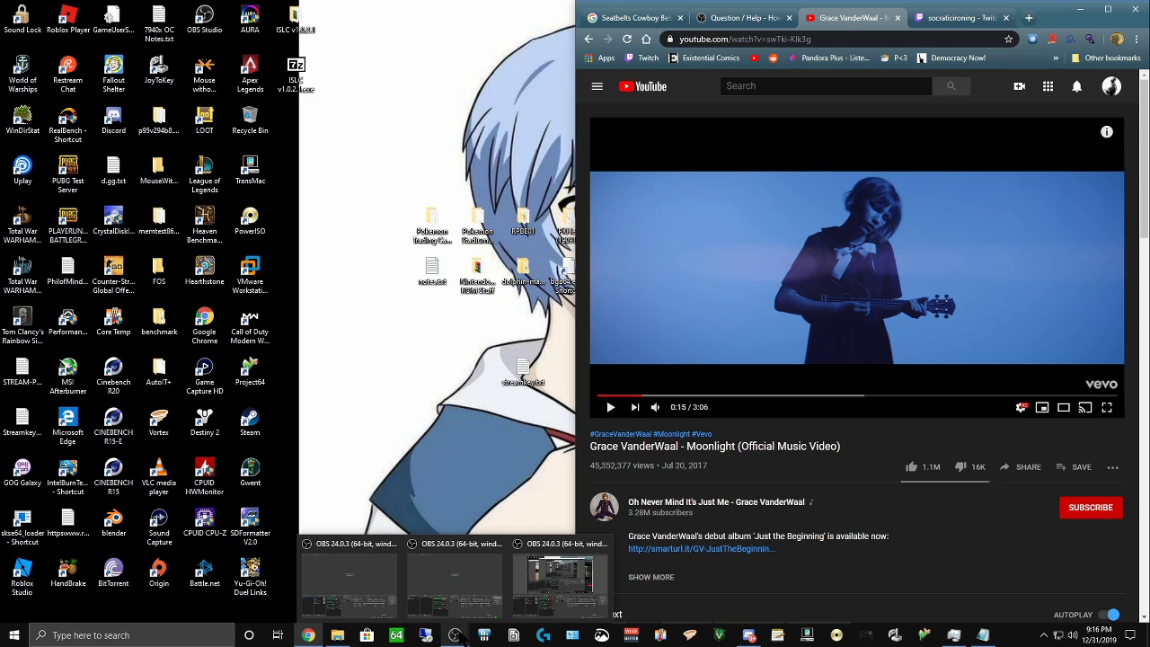
- Bring up the live-streaming OBS window to check its stats and audio levels, and minimize it again
mouse_move(466, 593)
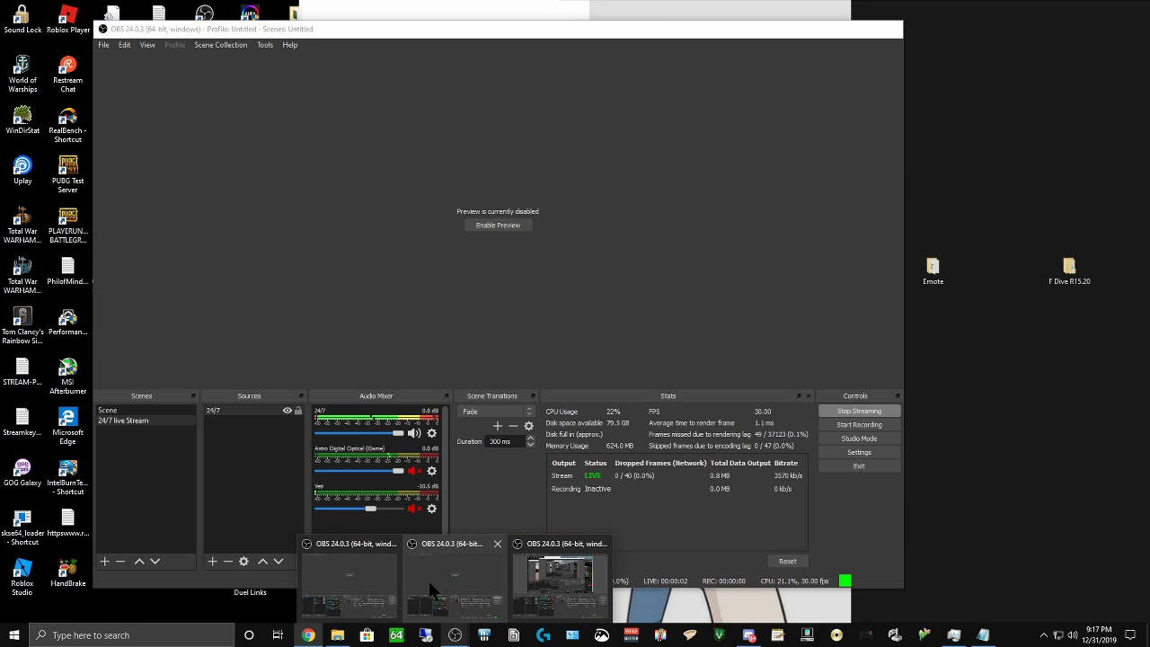
click(430, 590)
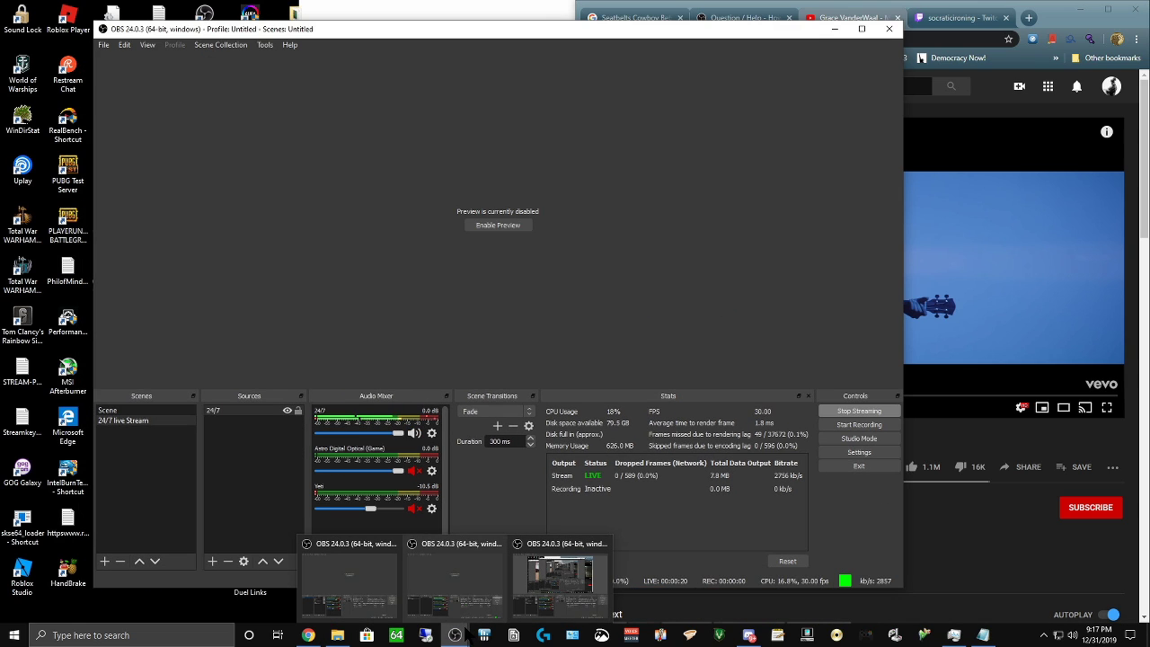
click(833, 36)
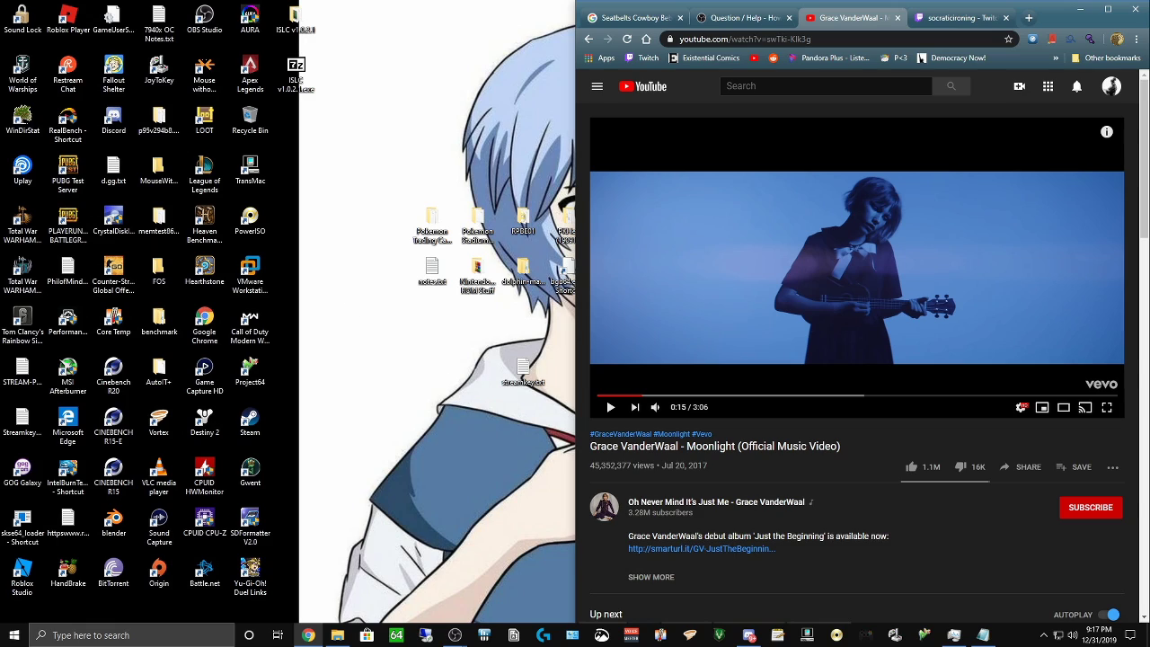
- Bring up the OBS window that is not streaming and close that instance
right_click(210, 20)
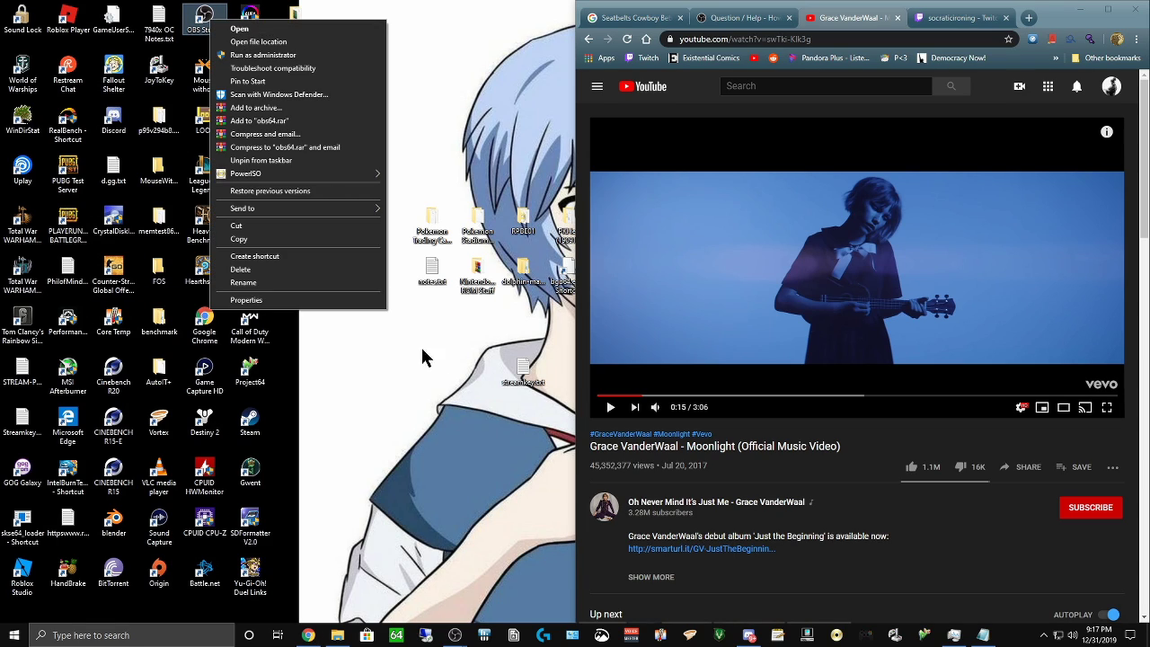
click(239, 30)
mouse_move(458, 639)
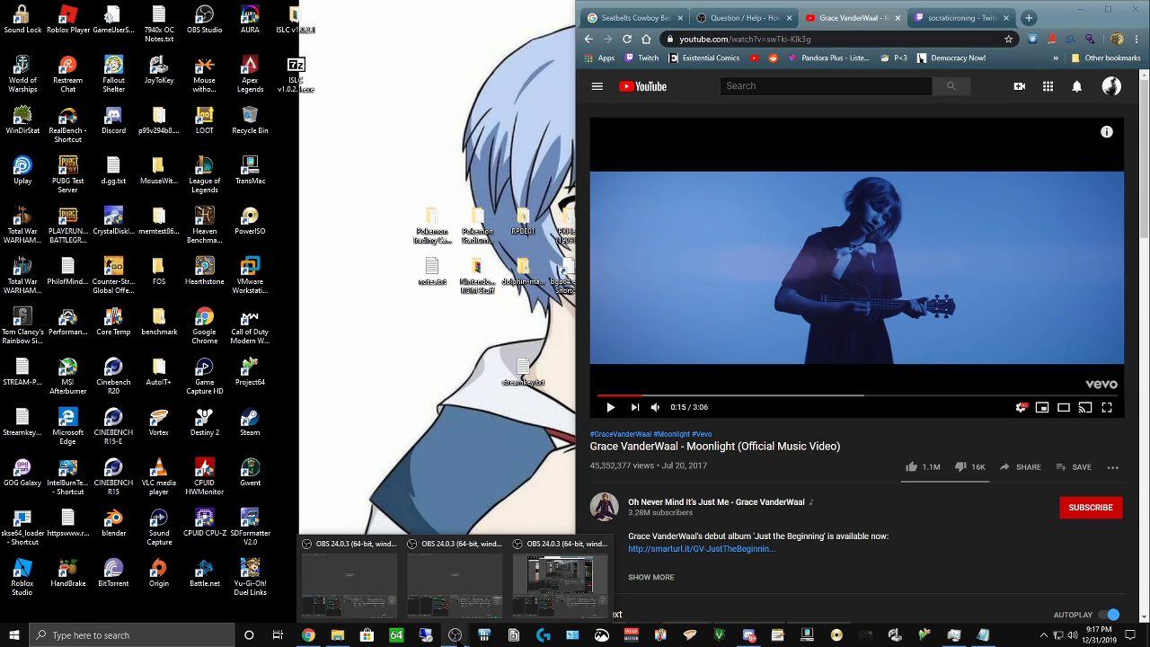
click(560, 579)
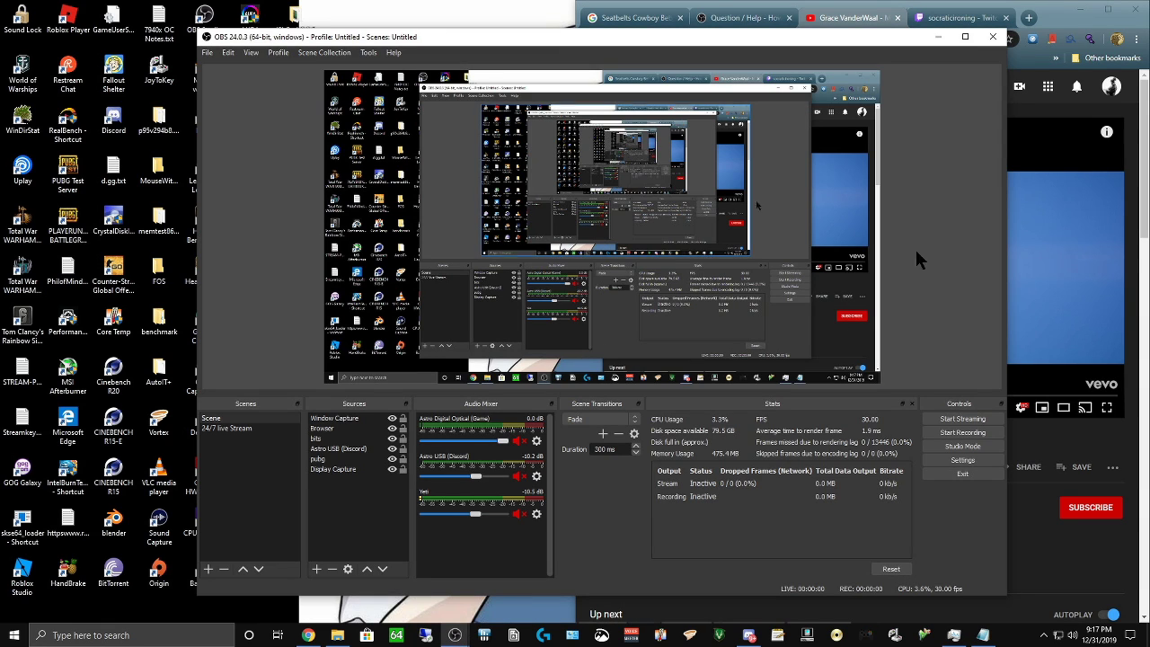
click(982, 37)
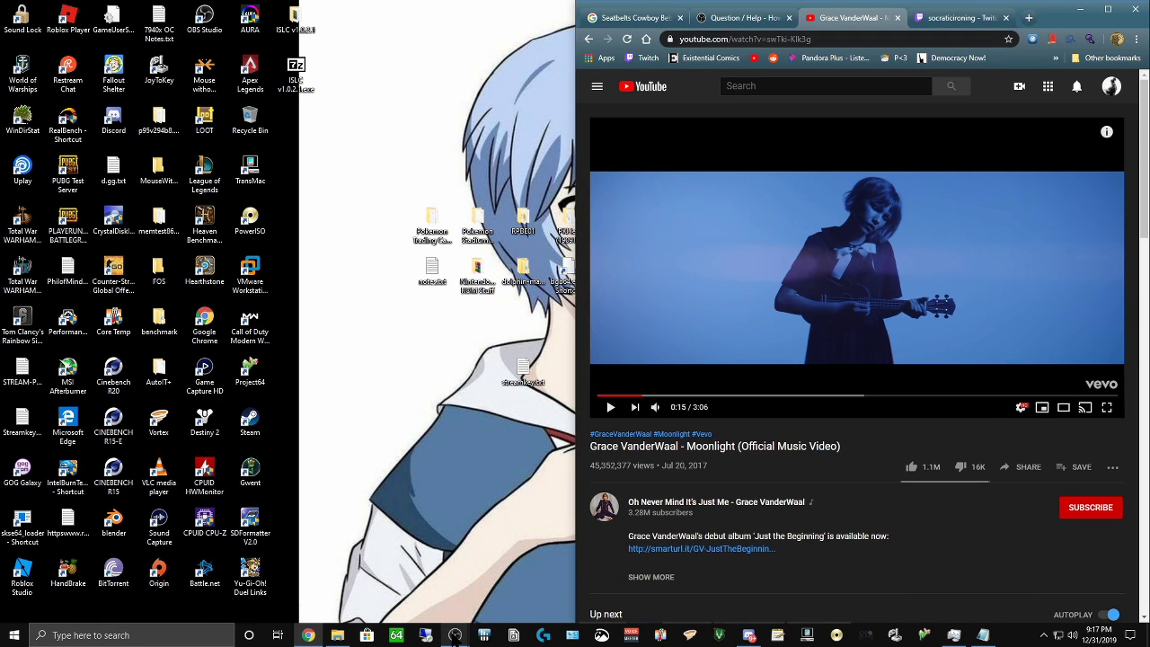
- Launch another OBS Studio instance despite the one already running, and move its window so the whole layout is in view
right_click(456, 635)
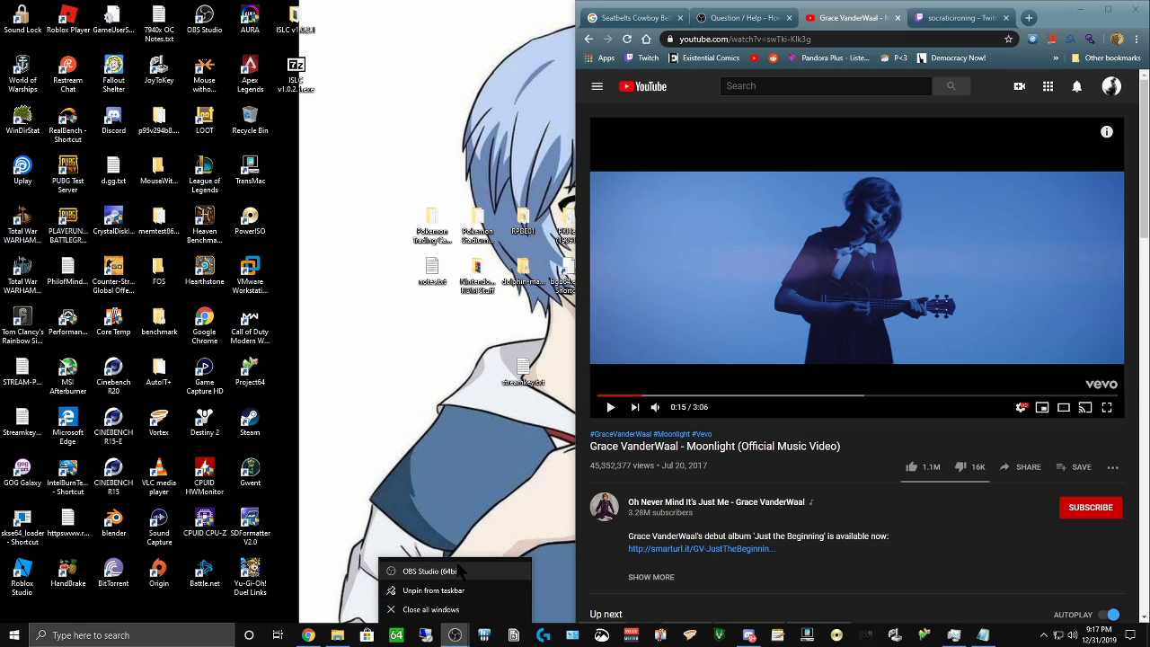
right_click(456, 572)
click(504, 493)
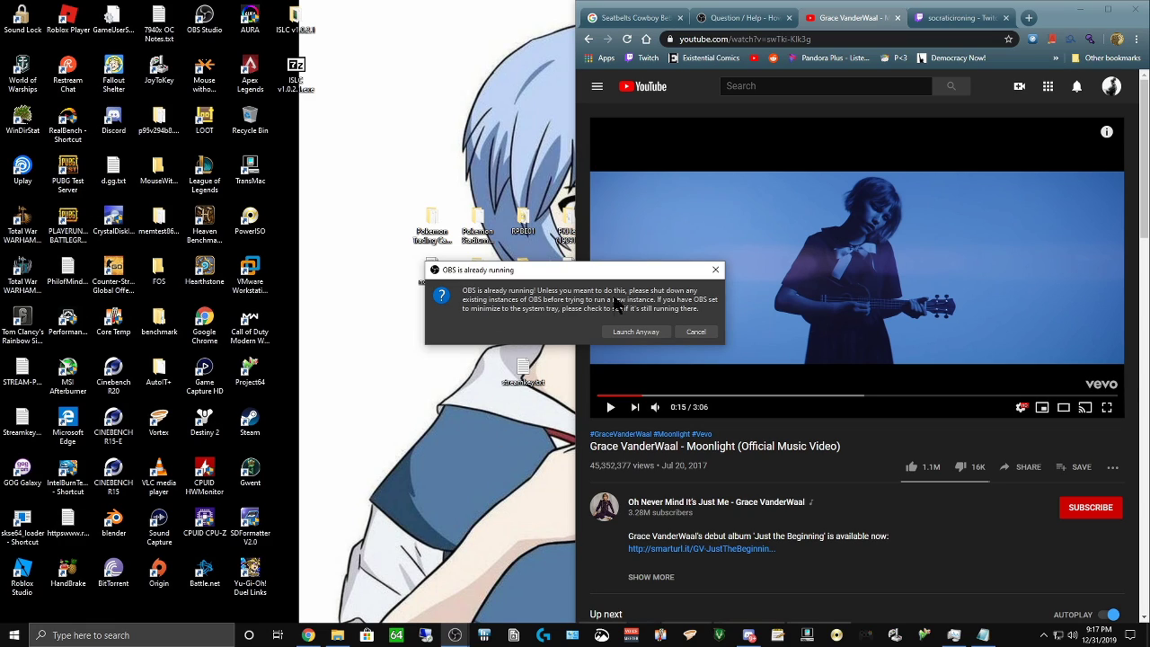
click(619, 331)
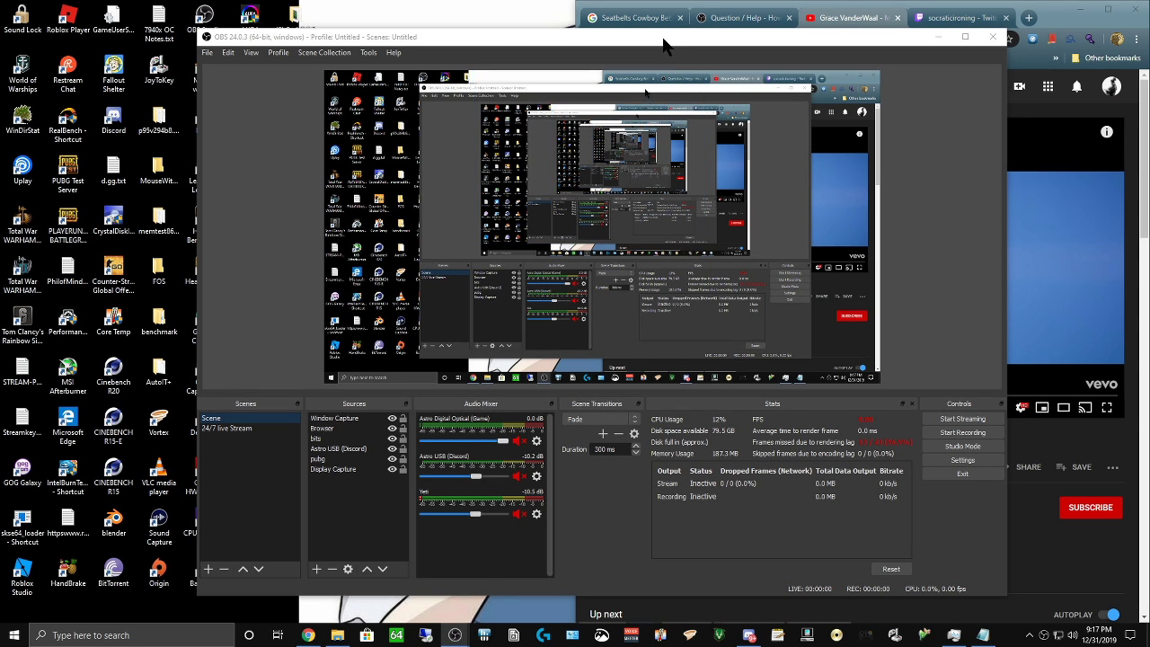
drag(663, 39, 574, 34)
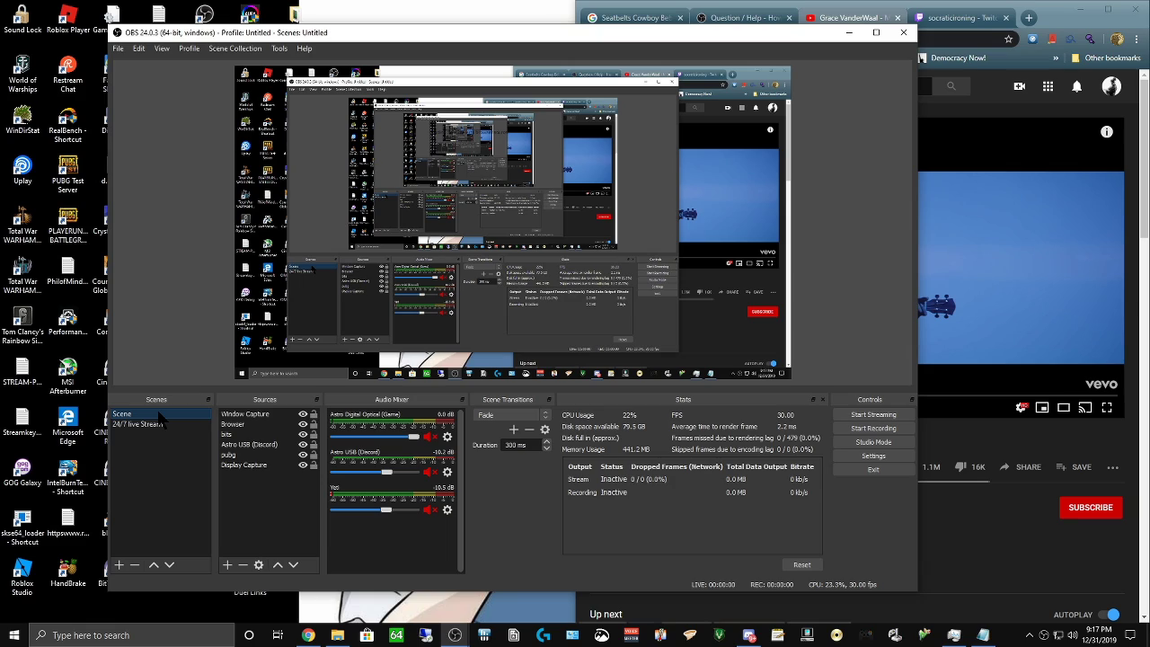
- Add a new scene named Q/A in the second OBS instance
click(117, 564)
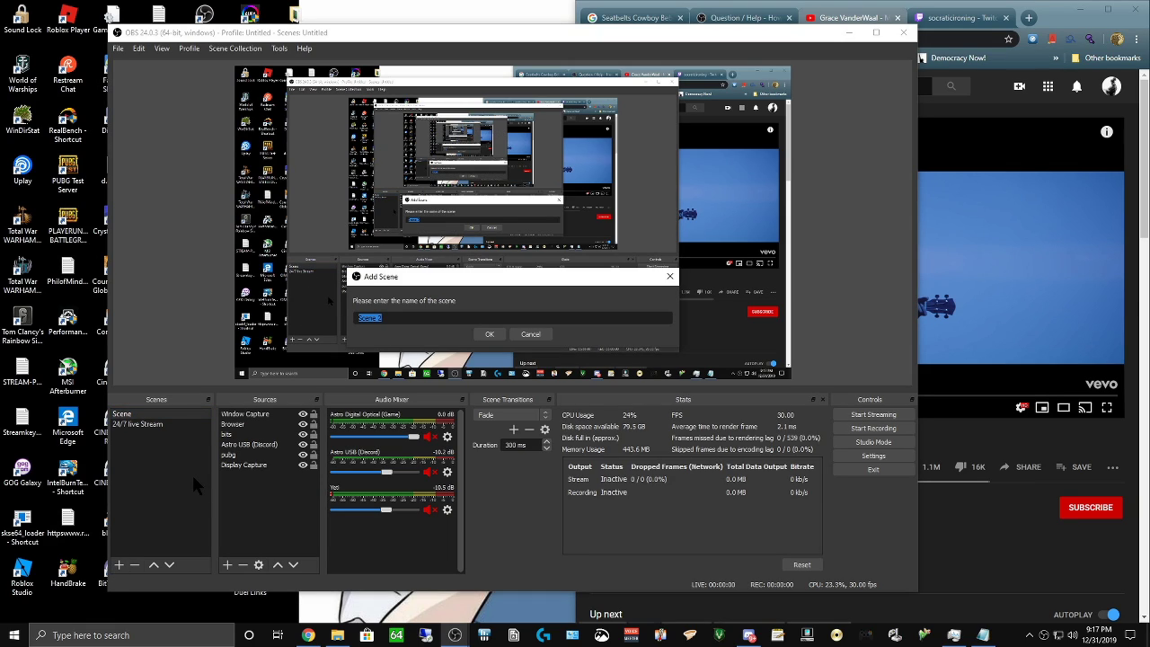
text(Q/A)
click(489, 333)
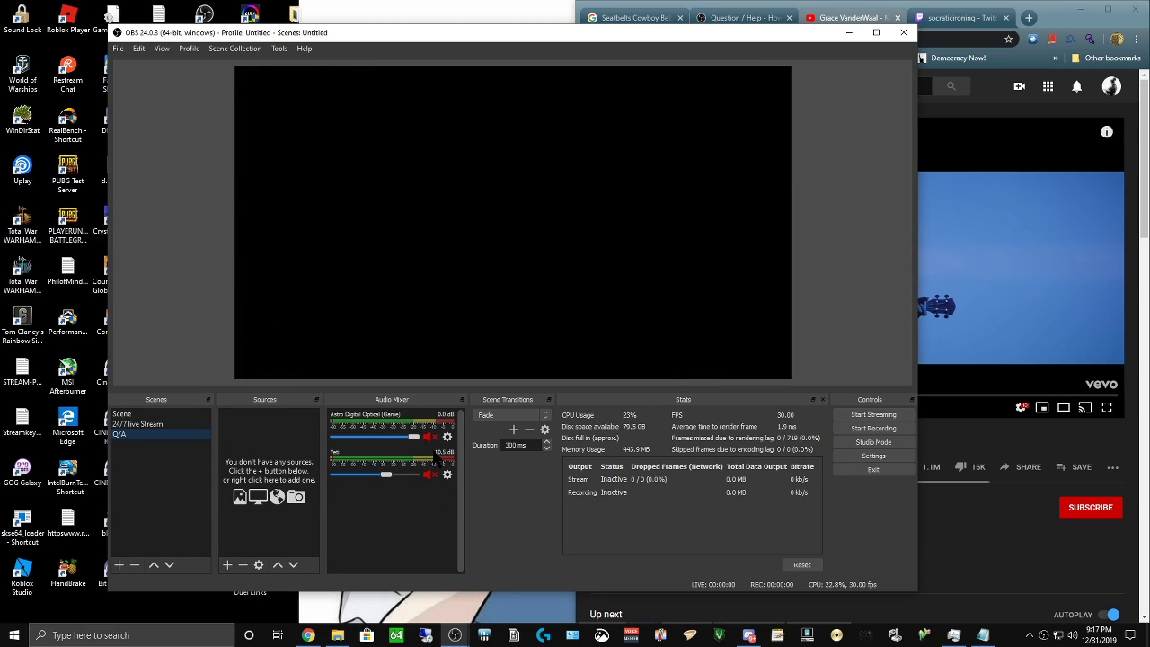
- Unmute the Astro Digital Optical (Game) and Yeti channels, and test the audio by briefly playing the YouTube video in Chrome
click(429, 436)
click(429, 474)
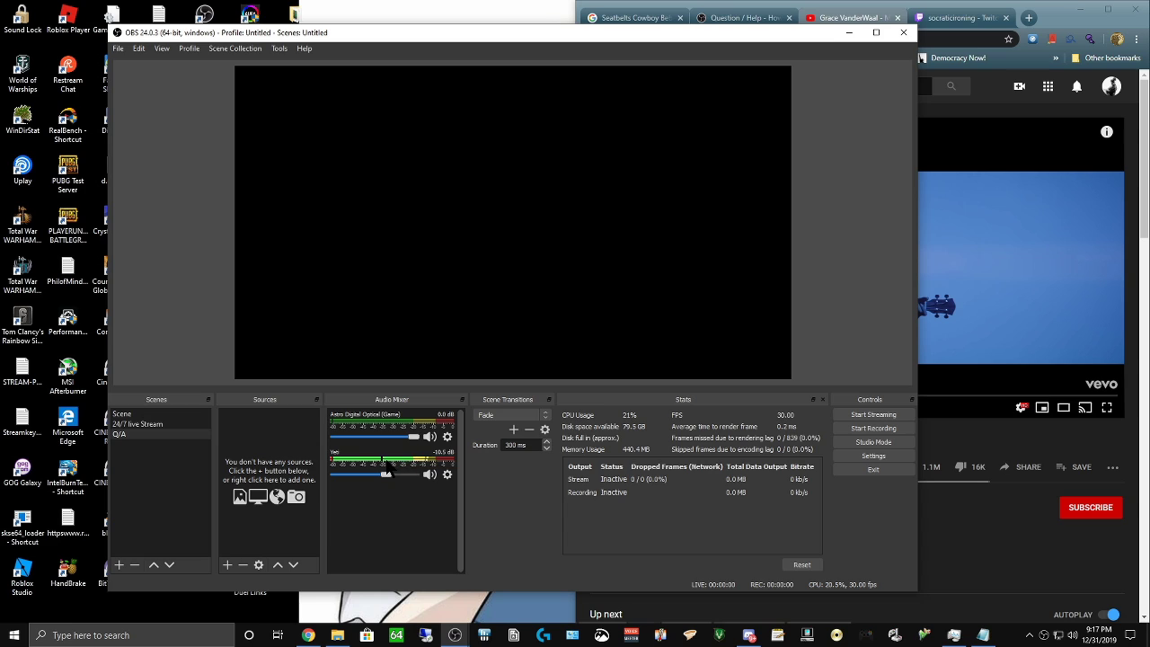
click(1017, 296)
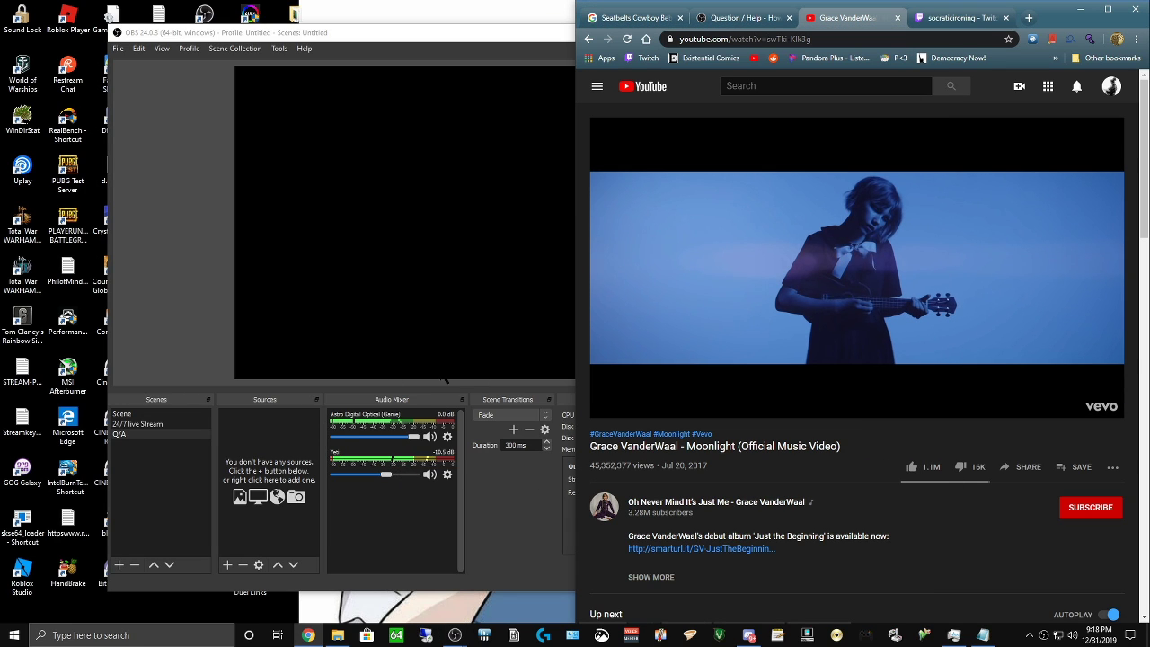
click(813, 283)
click(501, 494)
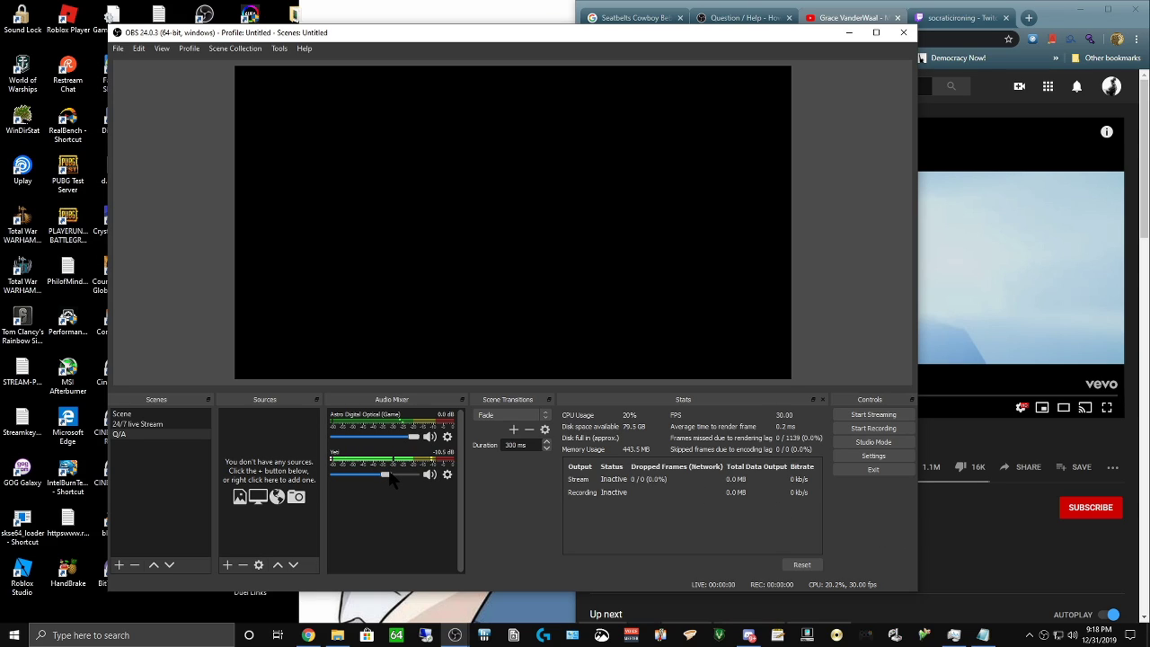
- Add a Video Capture Device source to the Q/A scene with Elgato Game Capture HD as its device
click(228, 564)
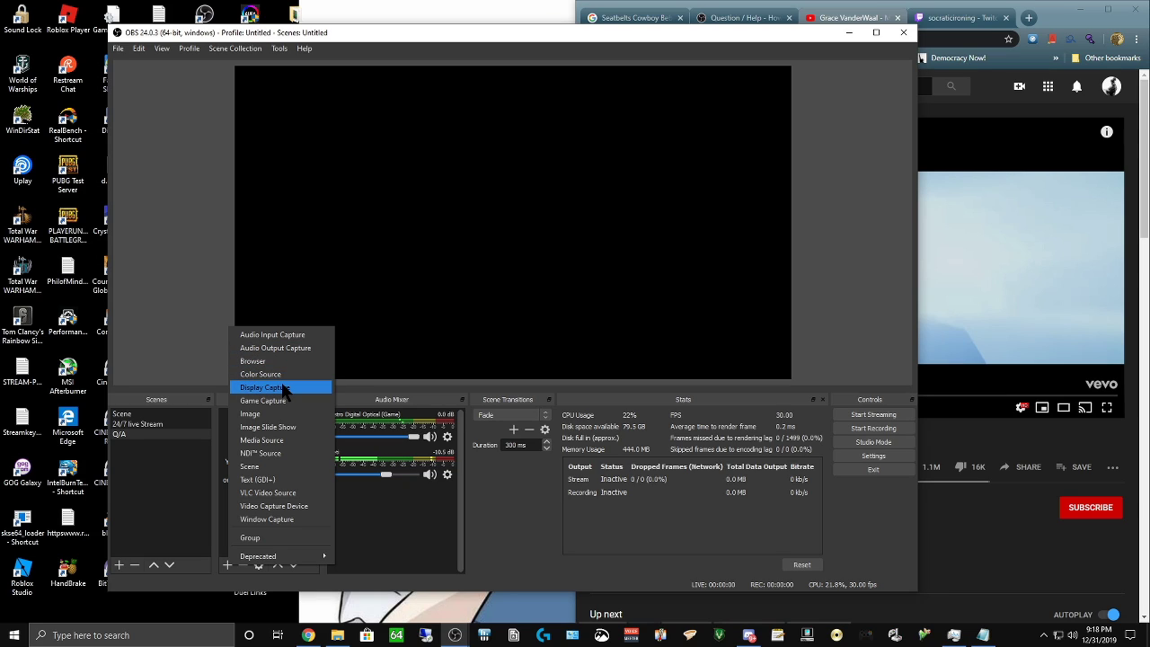
click(287, 506)
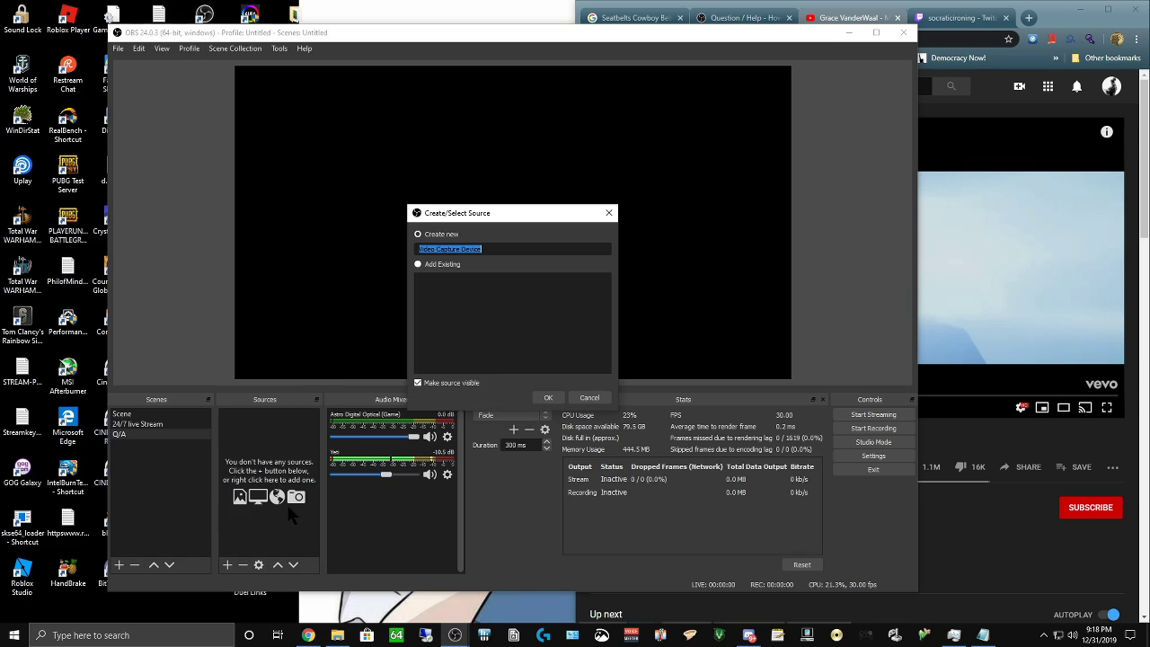
click(547, 397)
click(475, 291)
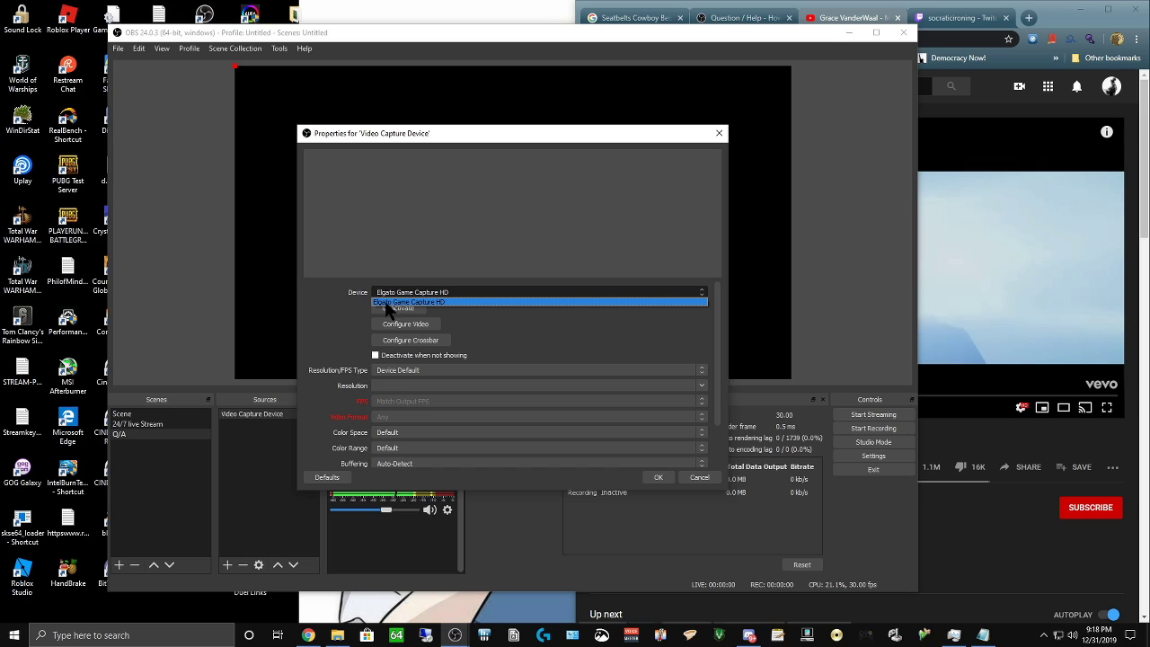
click(467, 304)
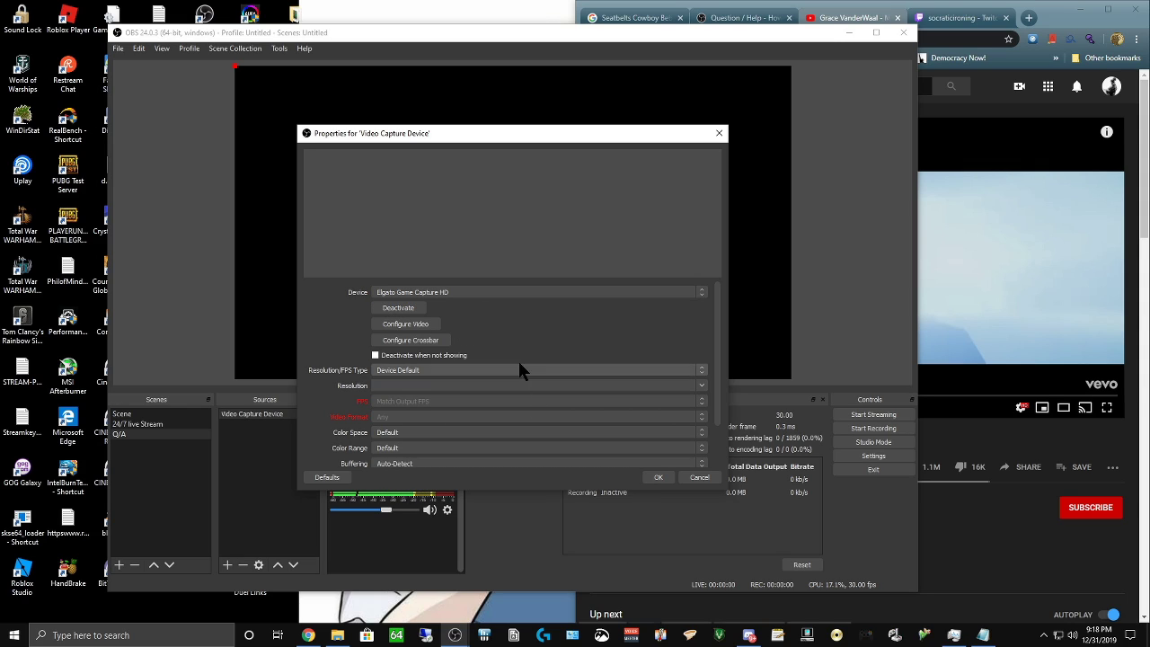
scroll(500, 400, down, 2)
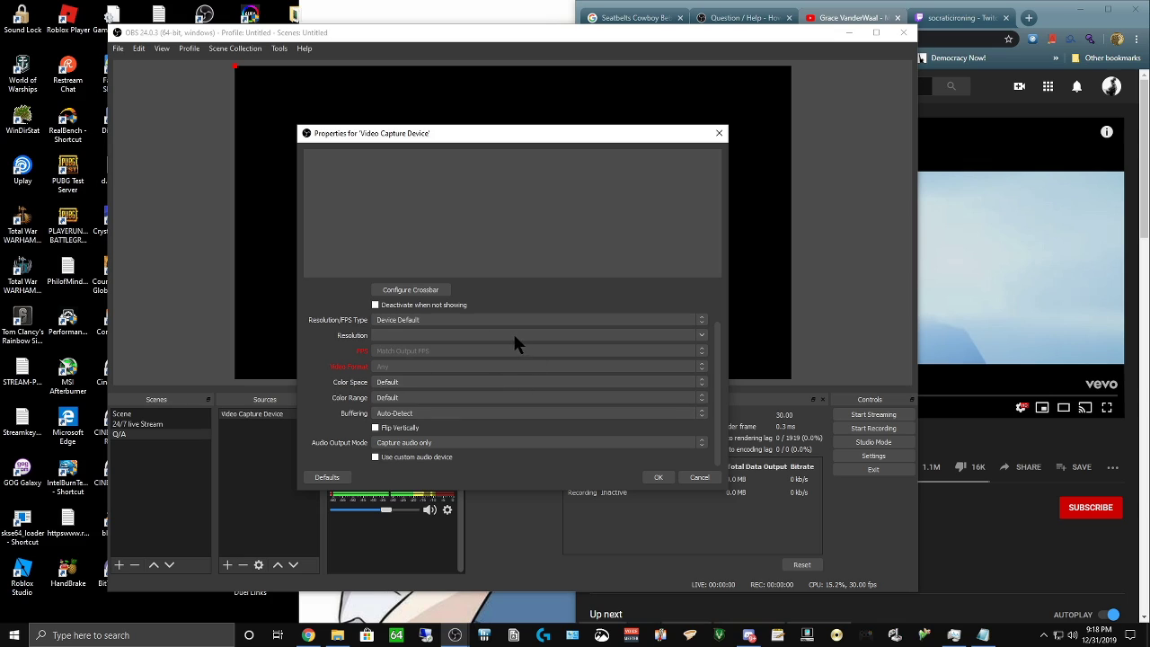
click(658, 477)
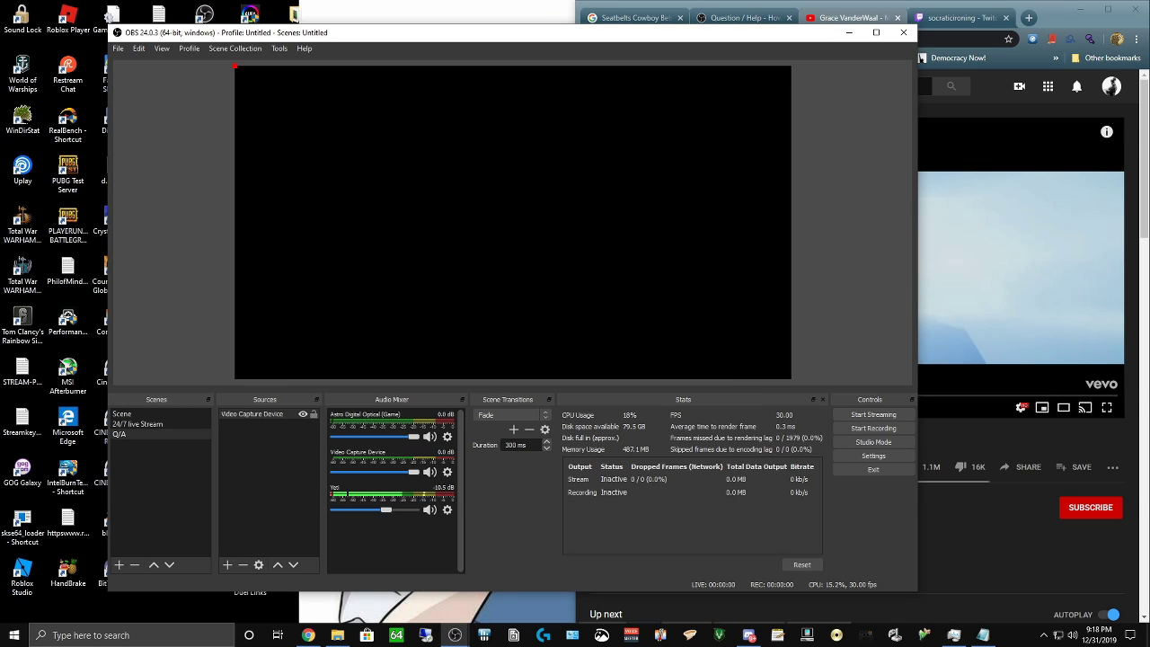
- Remove the Video Capture Device source from the Q/A scene
right_click(278, 413)
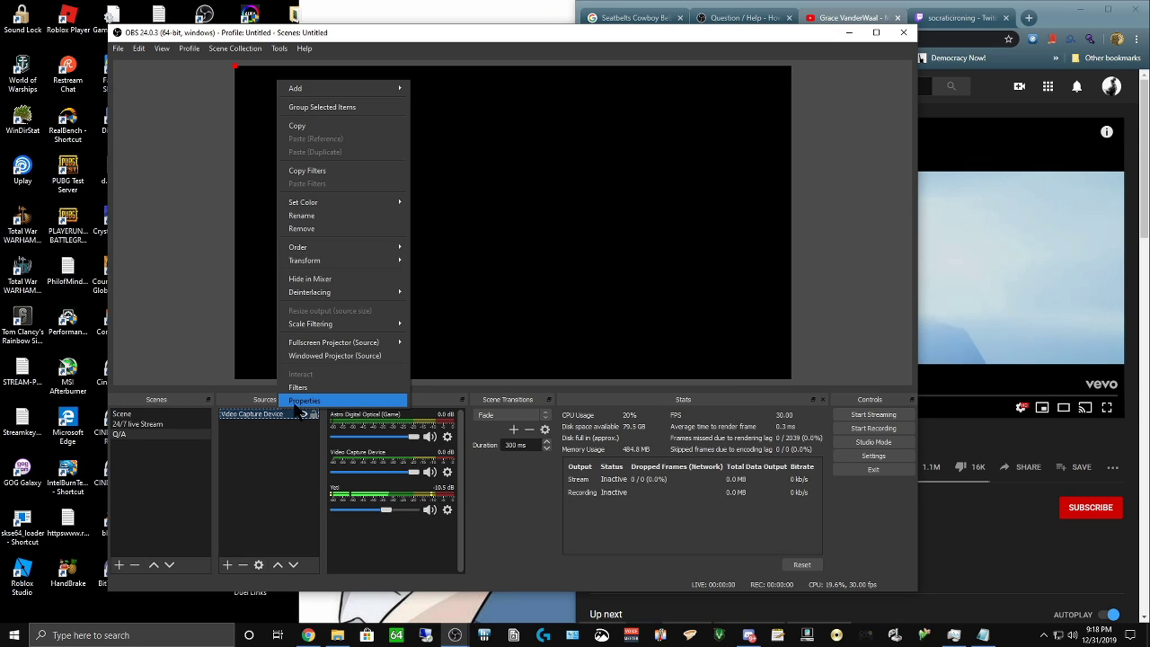
click(346, 229)
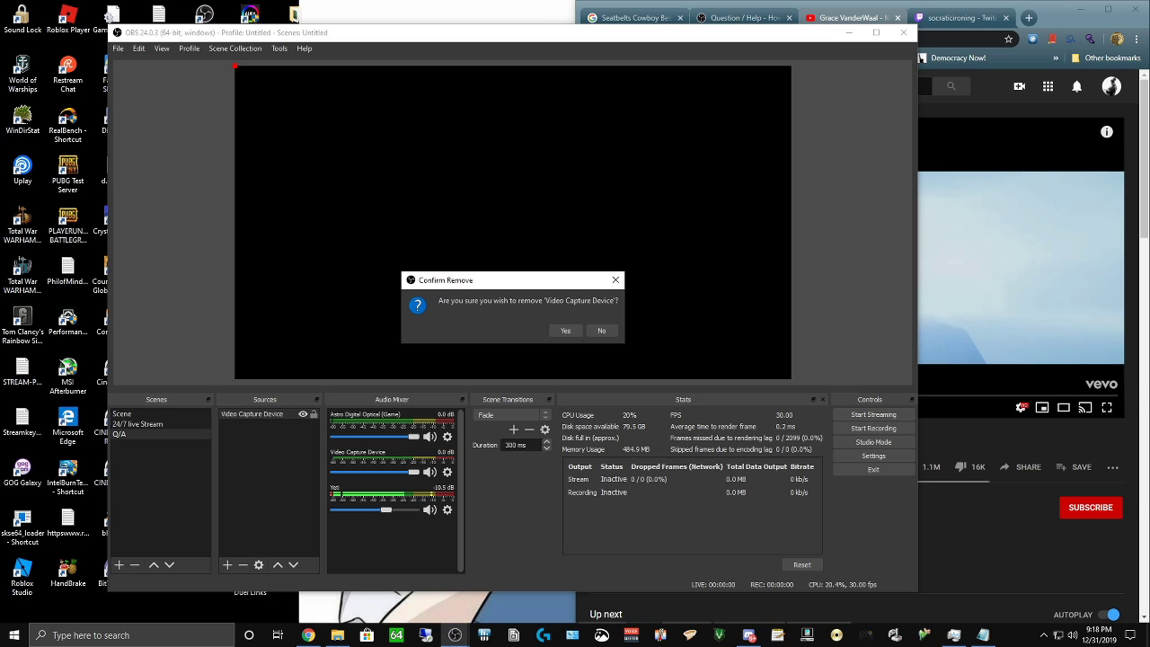
click(564, 333)
- Add a Display Capture source to the Q/A scene that captures Display 1 with the cursor
click(228, 564)
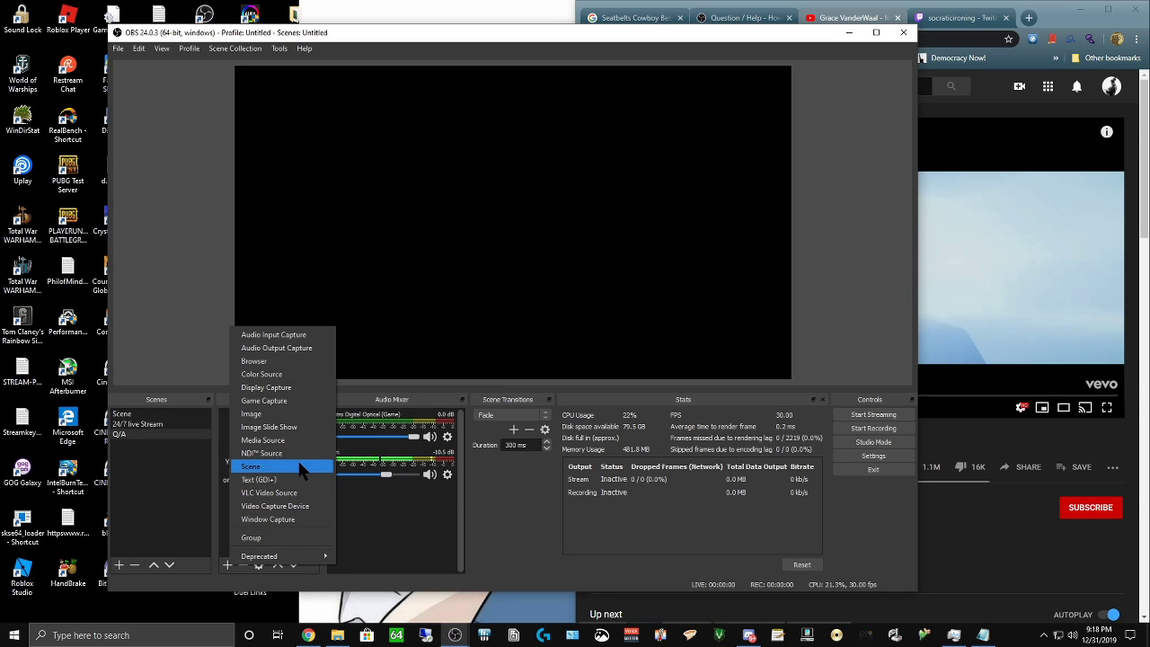
click(286, 388)
click(547, 402)
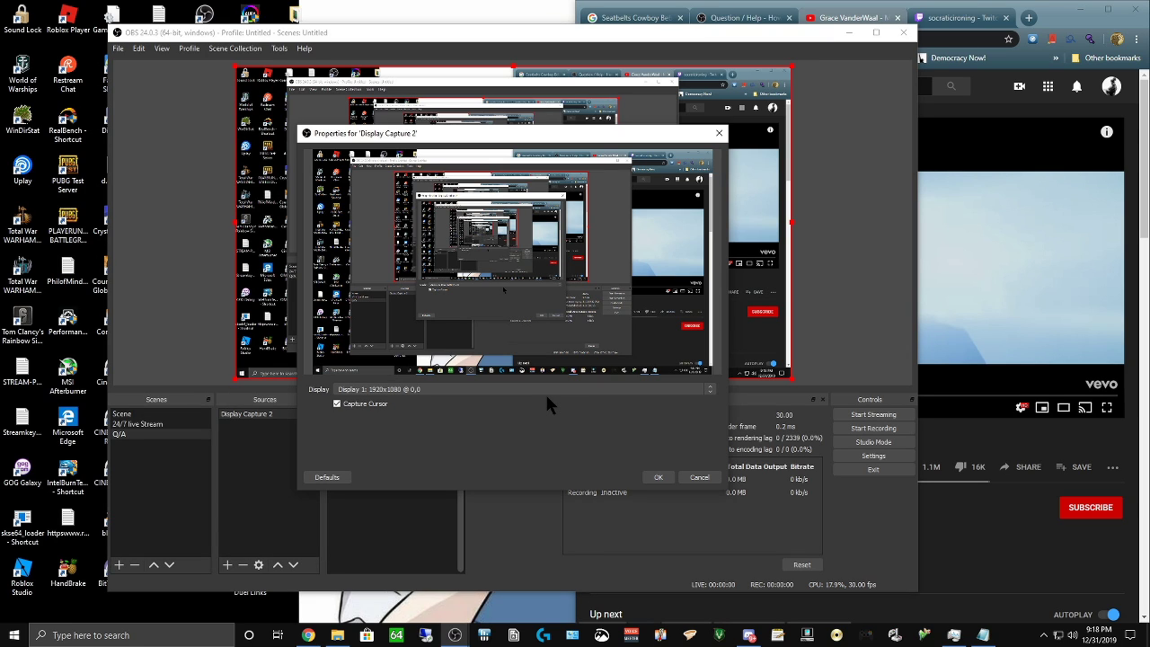
click(657, 477)
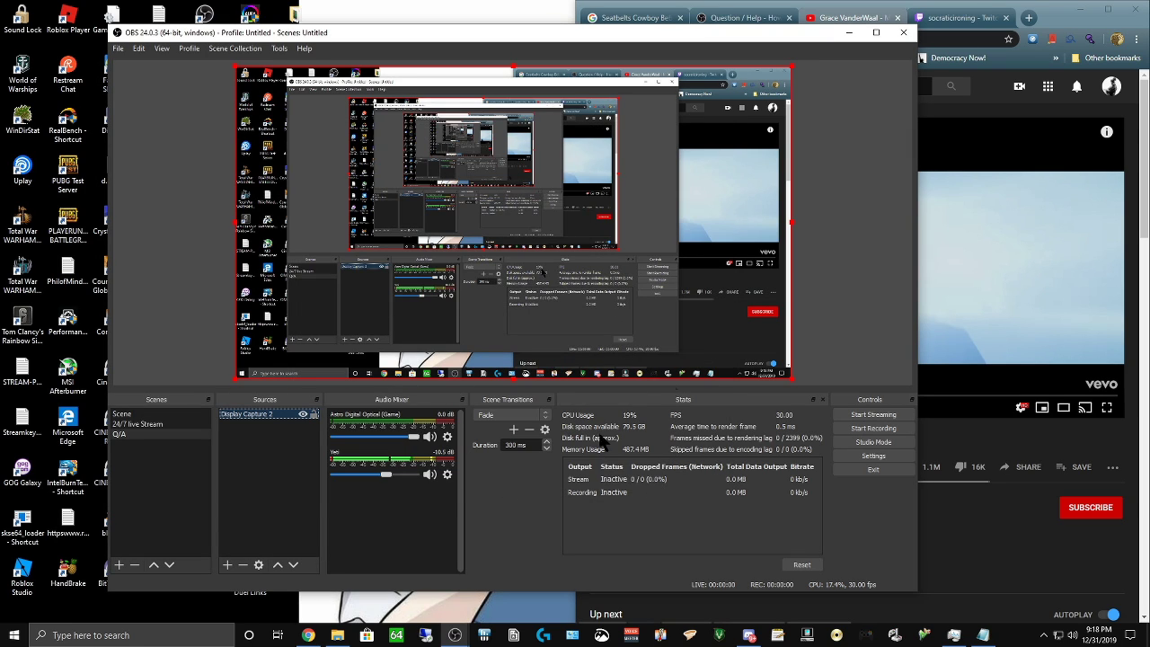
- Show the Stream settings of this OBS instance, and switch to the Twitch channel page in Chrome
click(892, 453)
click(240, 147)
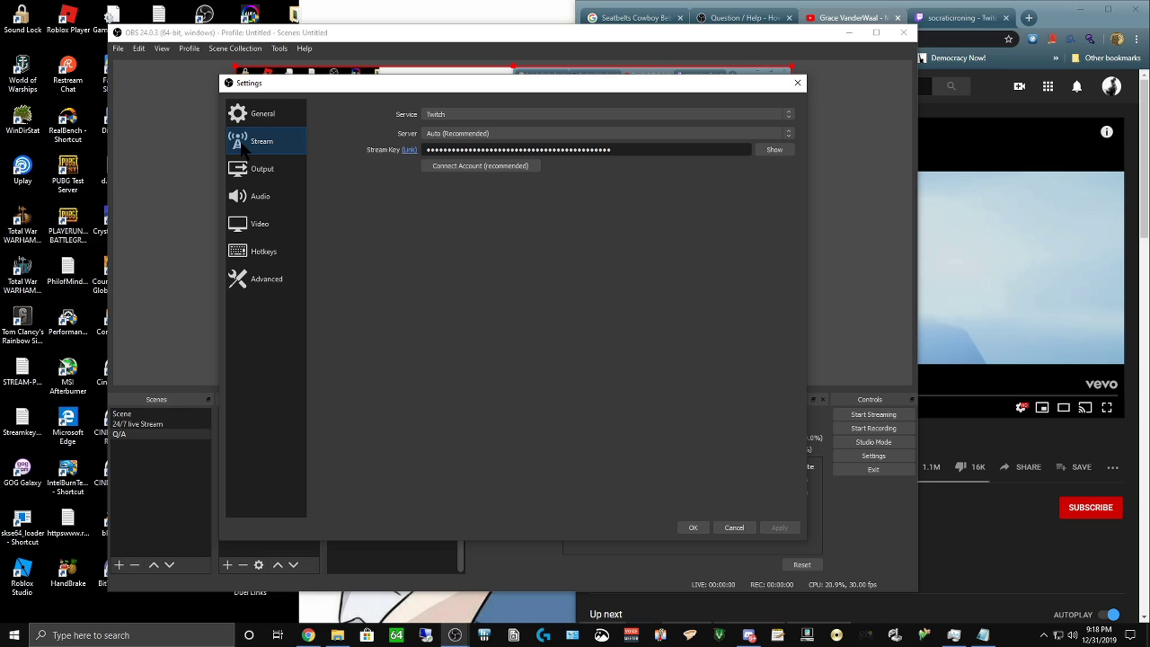
click(966, 22)
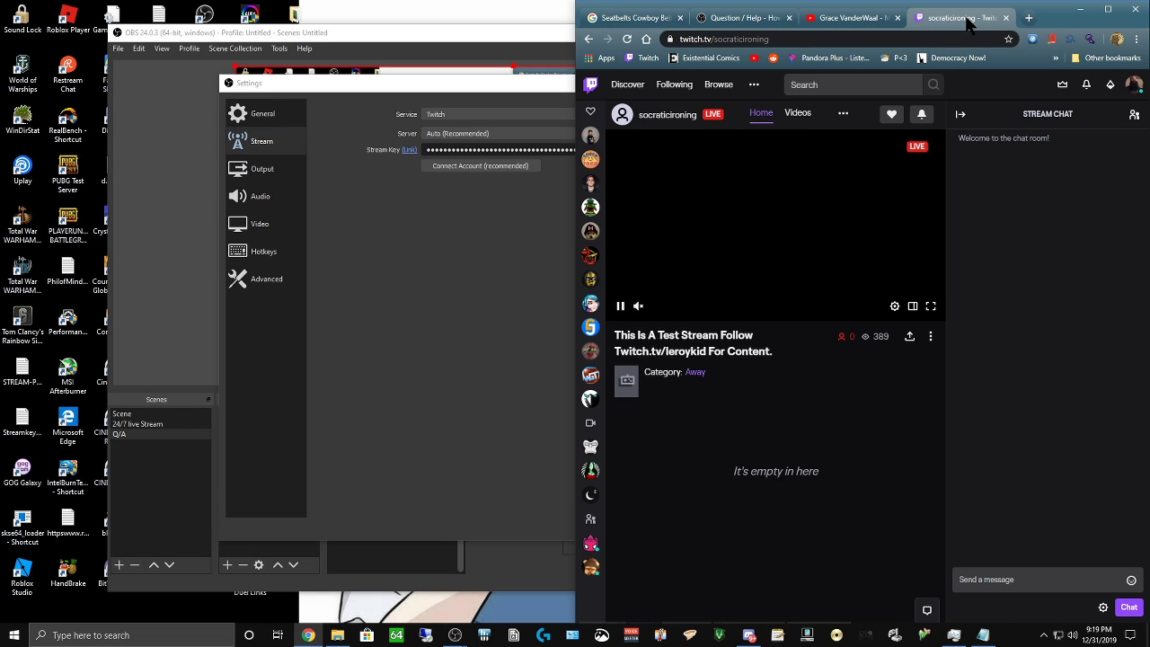
click(1134, 84)
click(1101, 231)
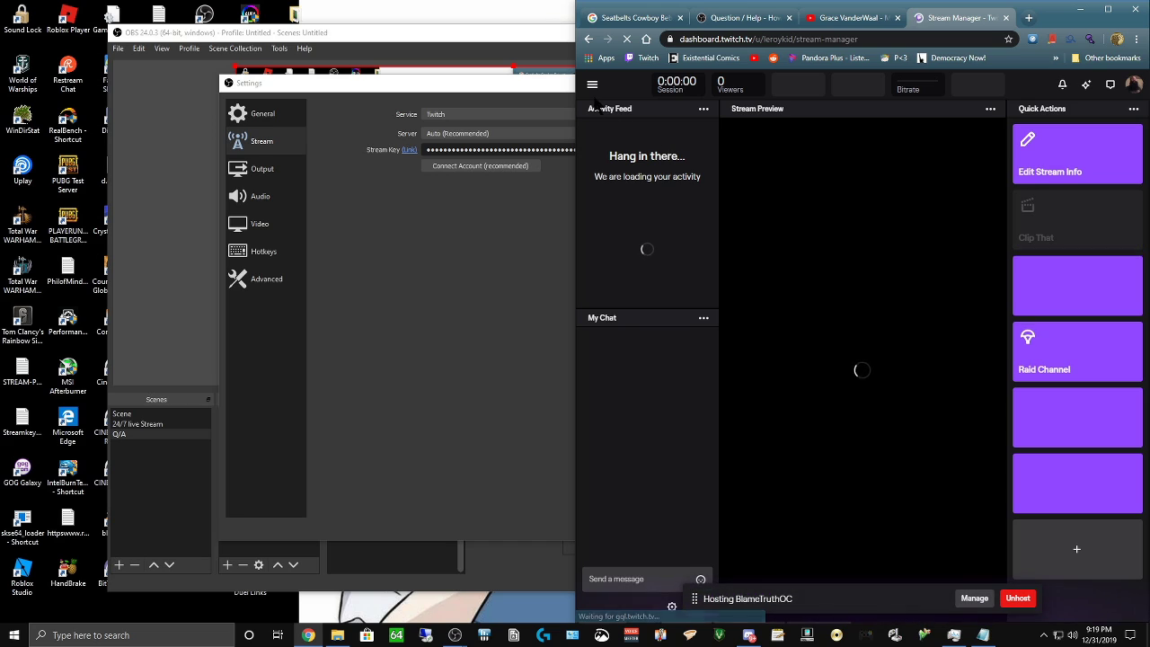
click(588, 39)
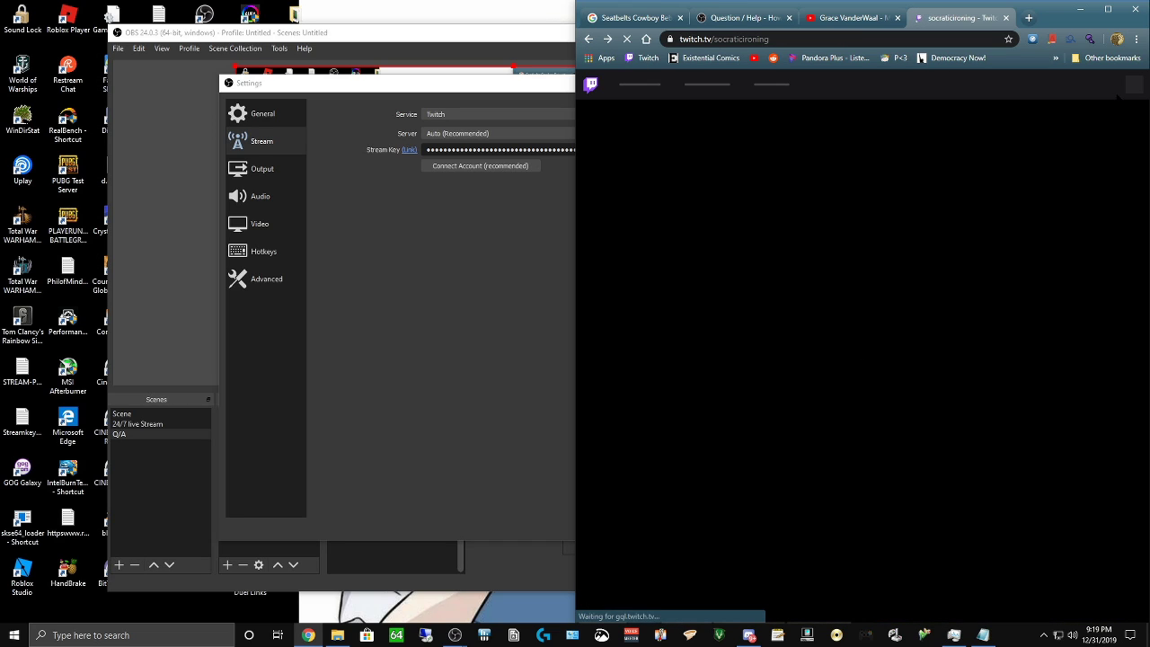
- Go to the Twitch dashboard's Video Producer, and from there open the Channel preferences
click(1133, 84)
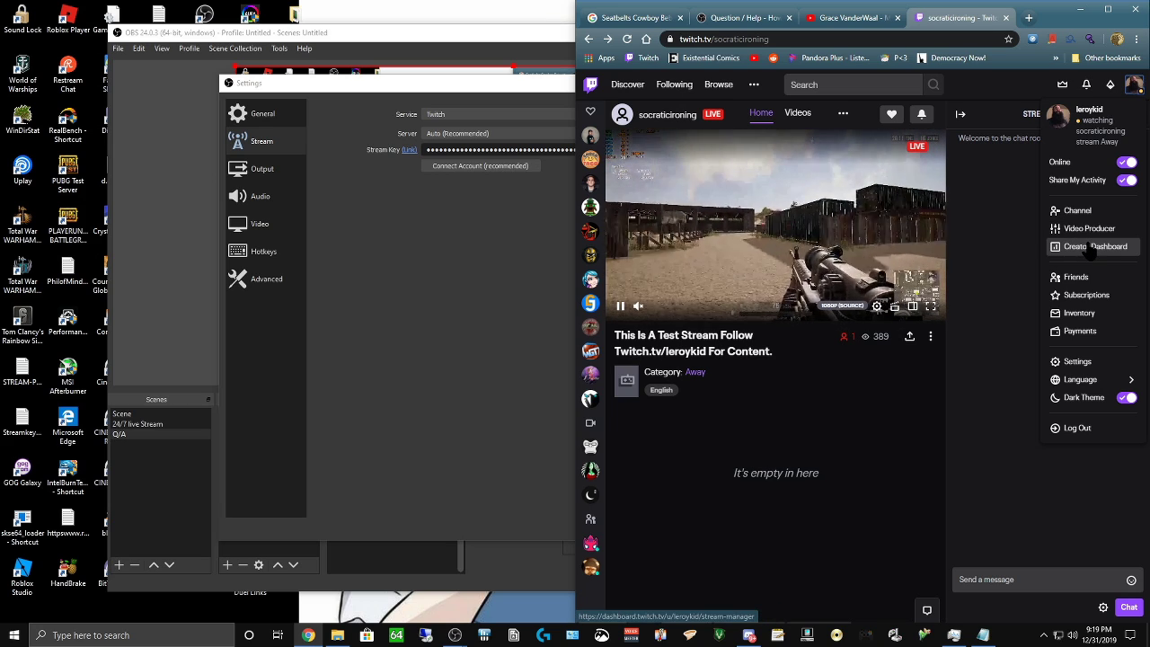
click(1085, 224)
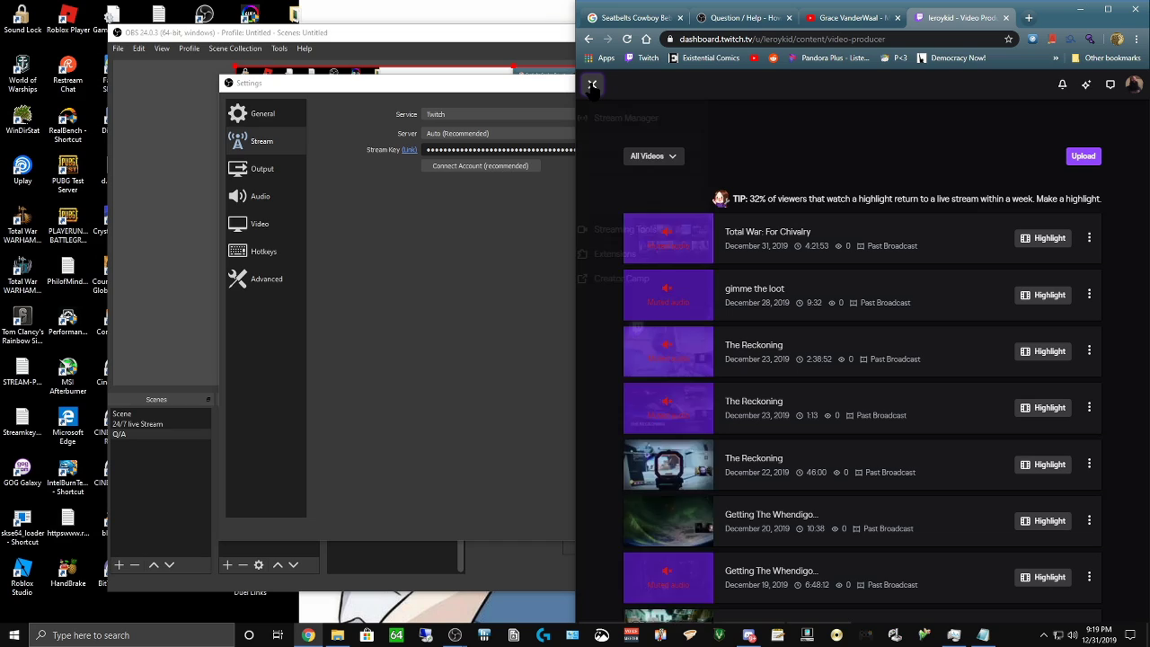
click(591, 85)
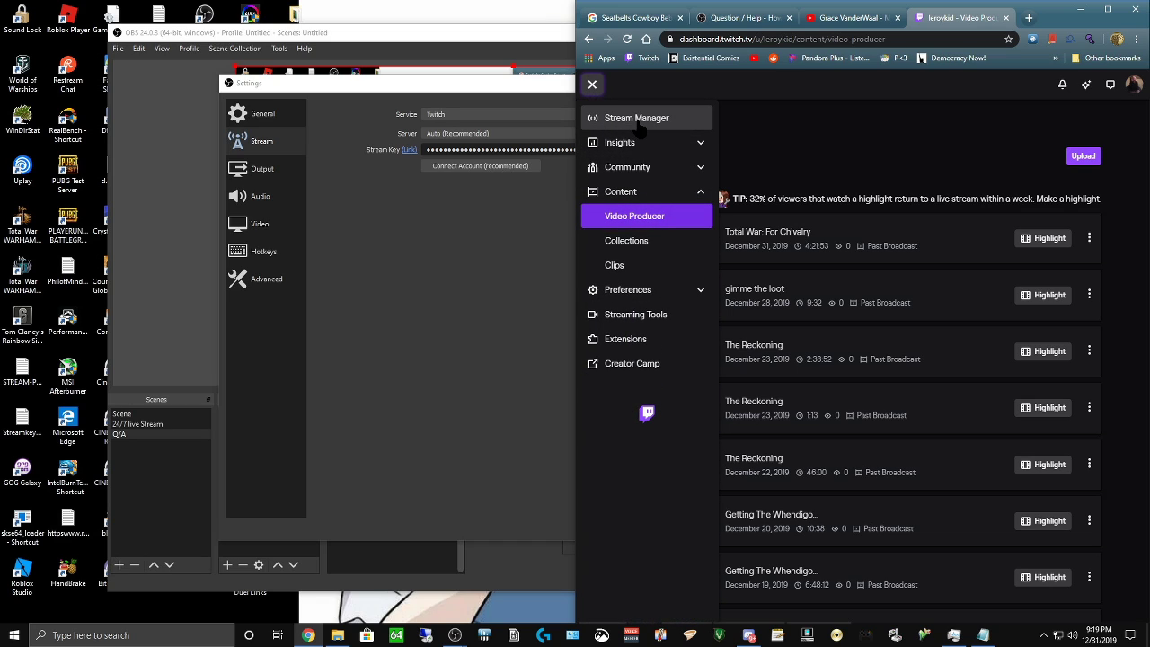
click(649, 290)
click(634, 315)
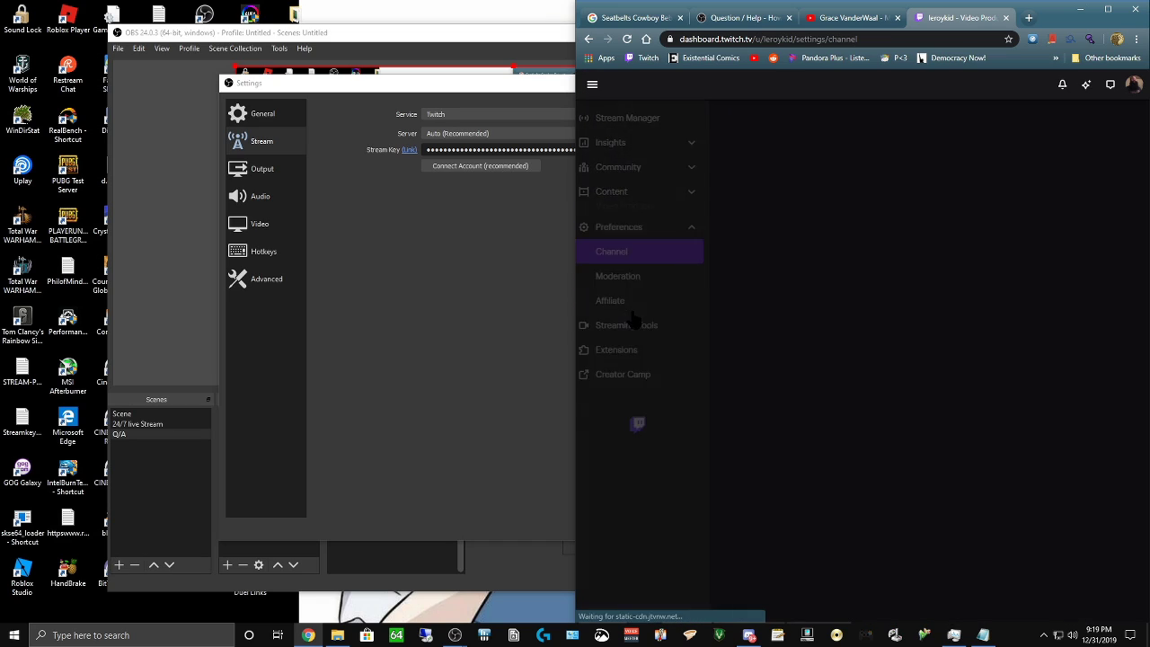
- Copy the channel's primary stream key, and go to the socraticironing Twitch channel page
click(1059, 170)
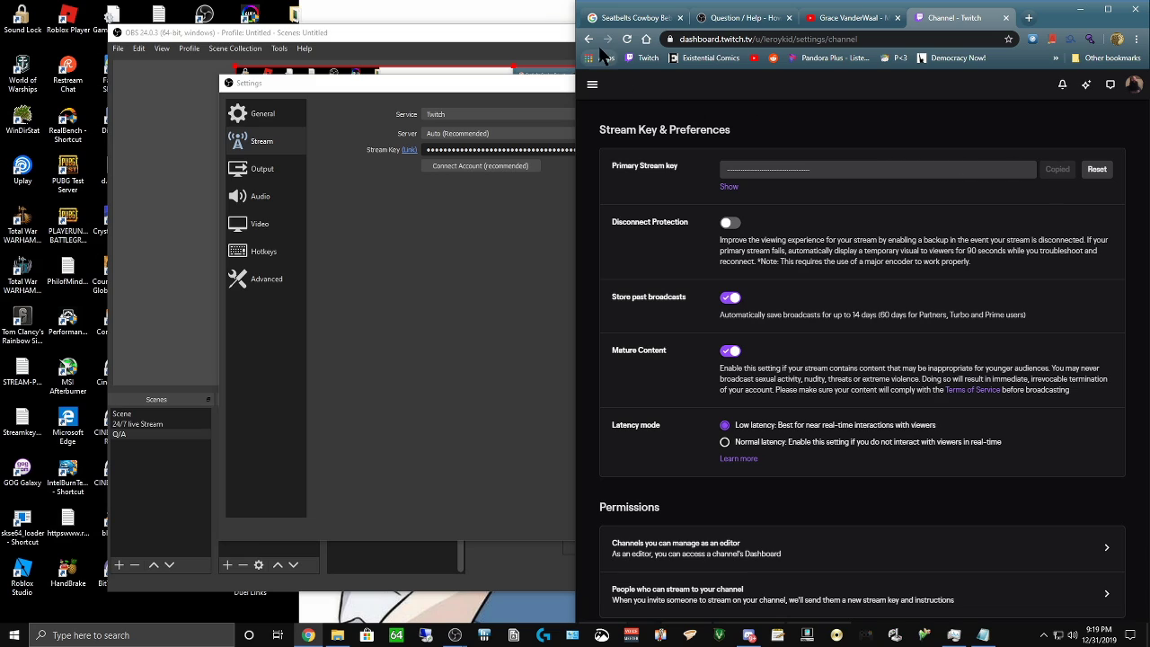
click(590, 40)
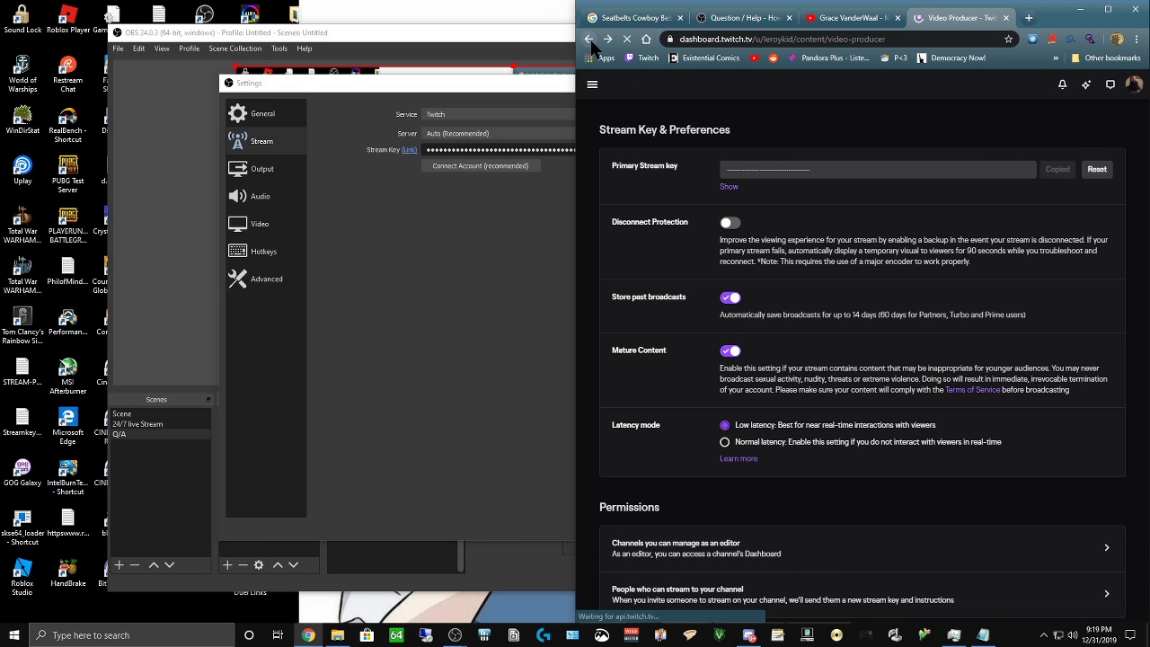
click(589, 40)
click(589, 39)
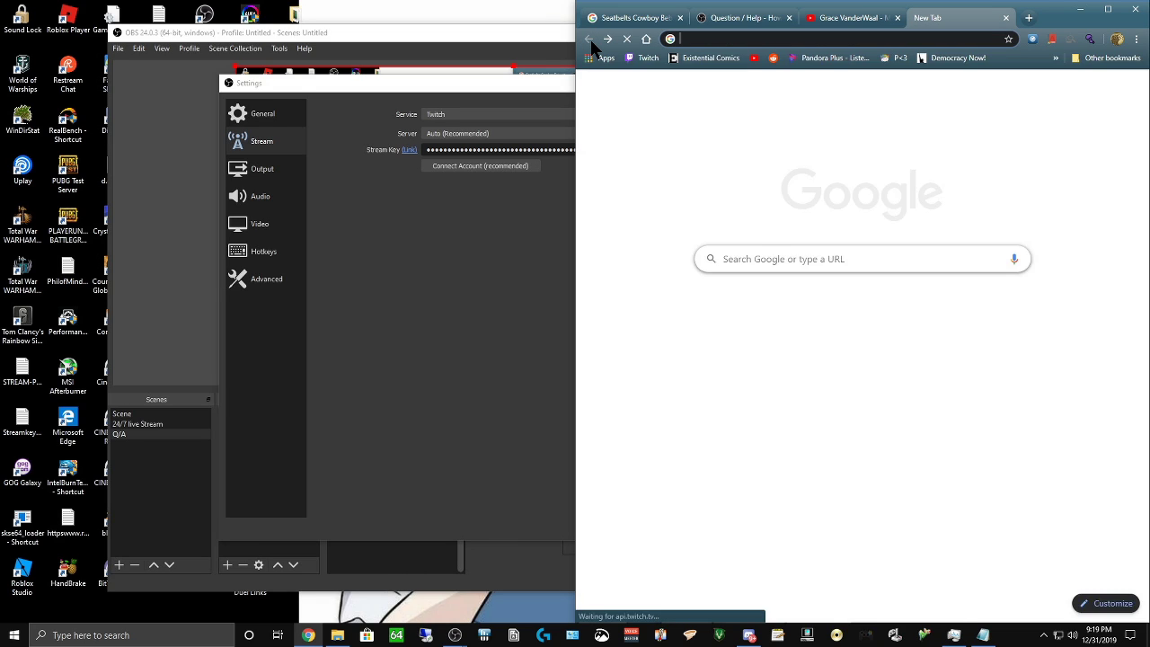
click(608, 40)
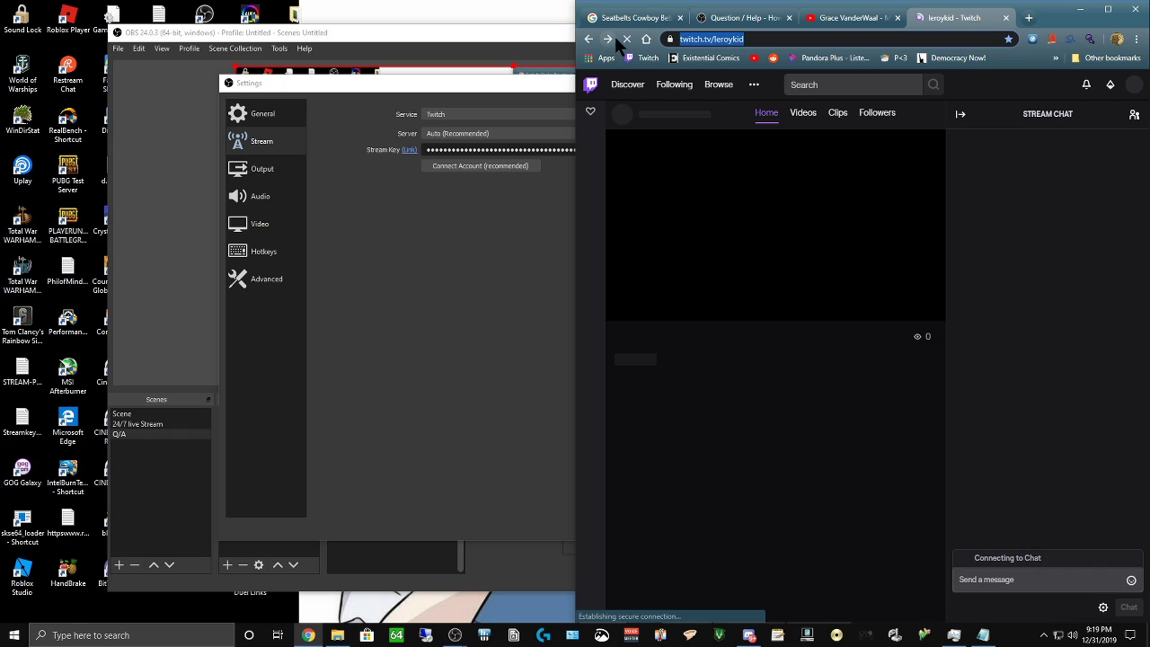
drag(790, 40, 762, 39)
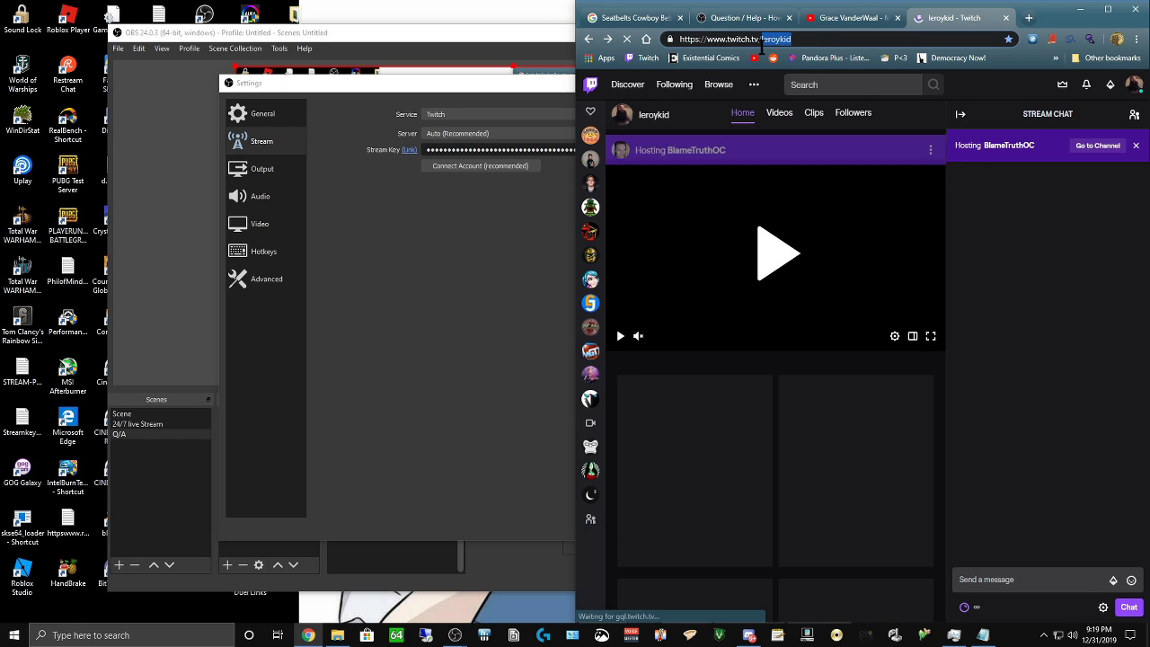
text(so)
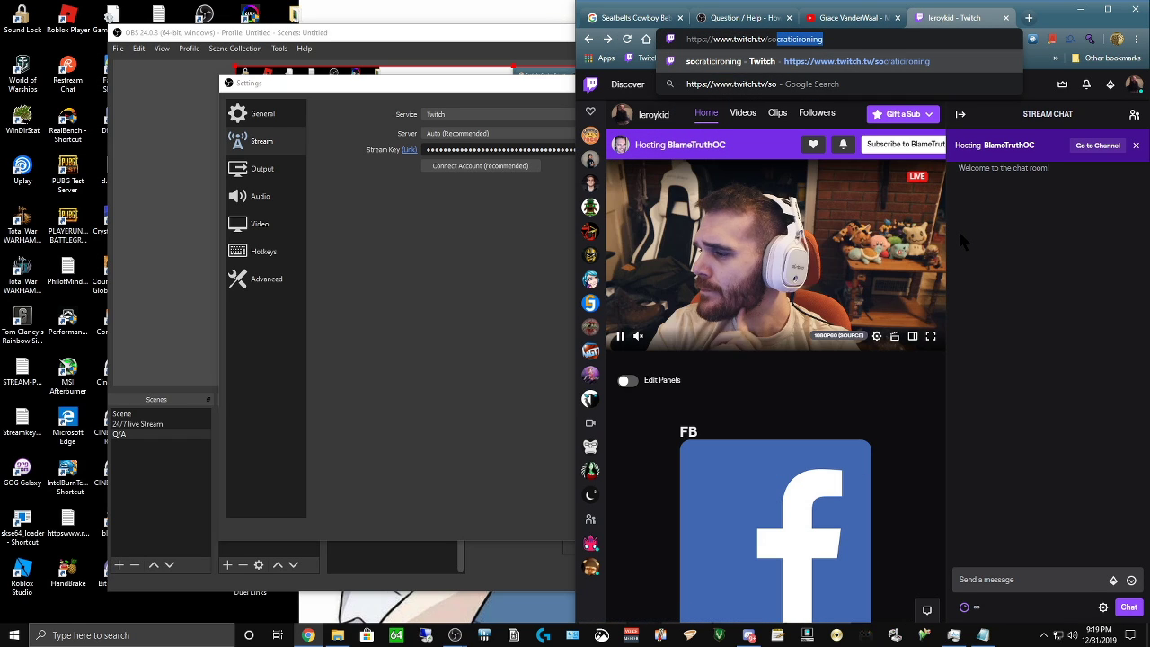
key(Return)
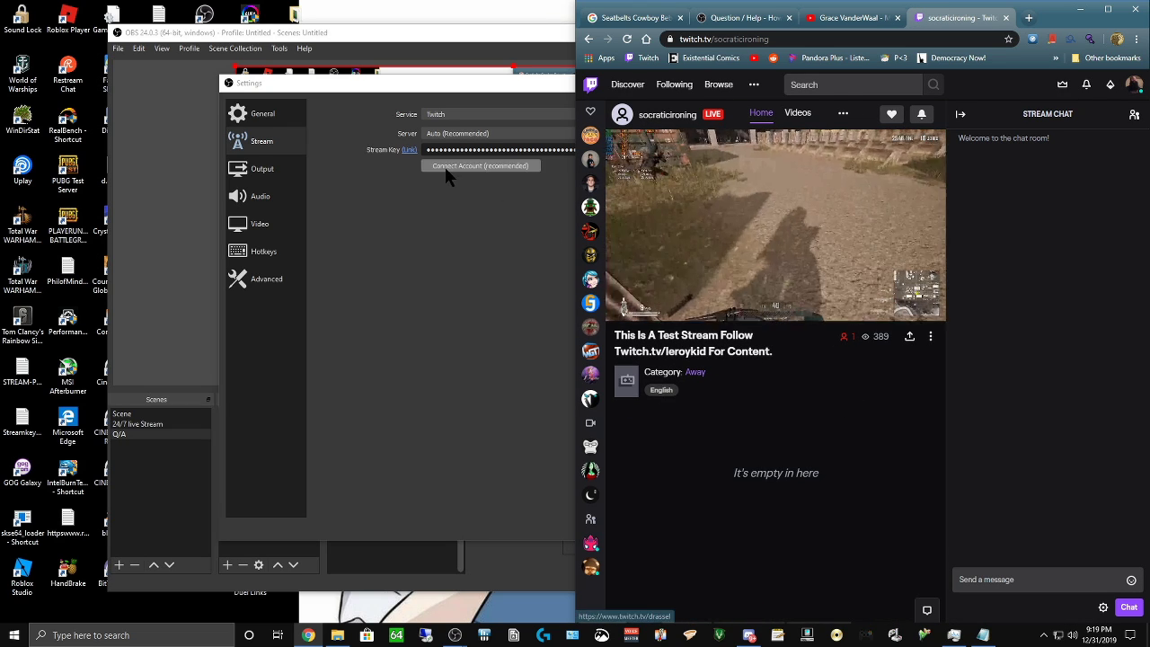
- Replace the stream key in the OBS Stream settings with the copied key and apply the change
click(485, 150)
double_click(521, 153)
right_click(535, 154)
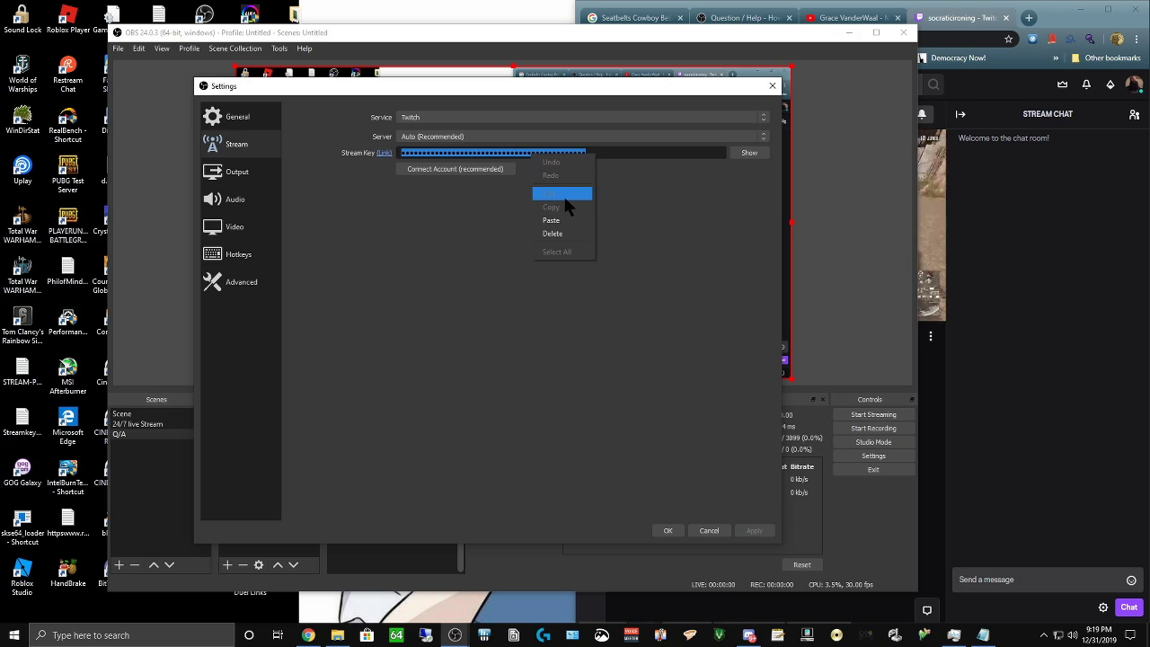
click(561, 220)
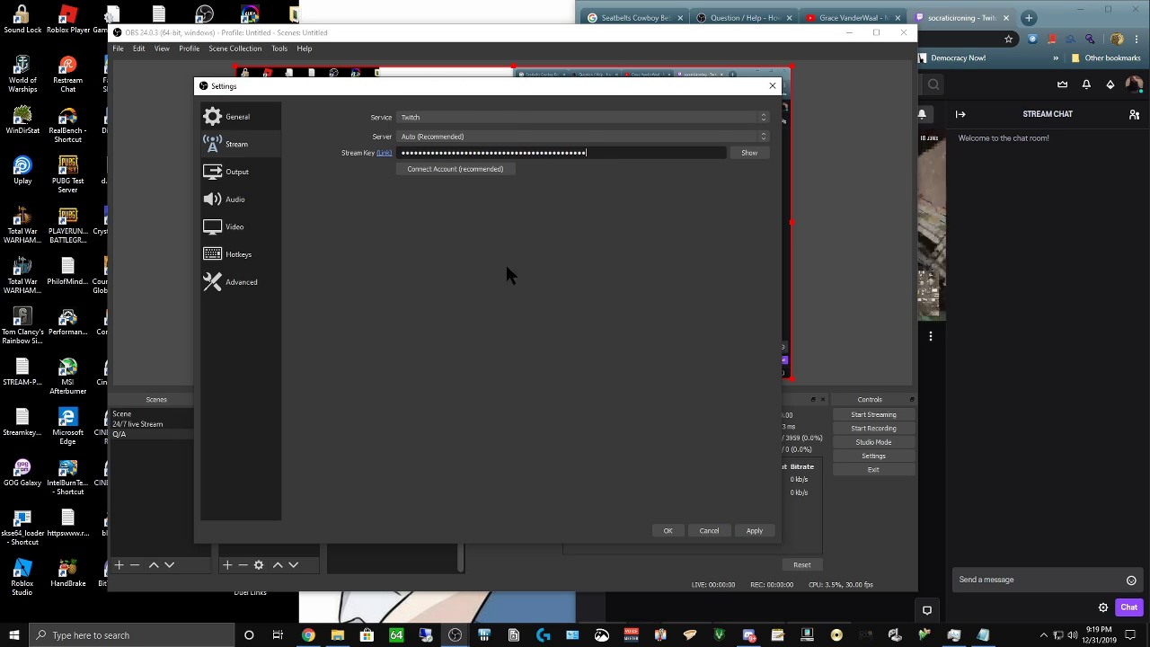
click(754, 530)
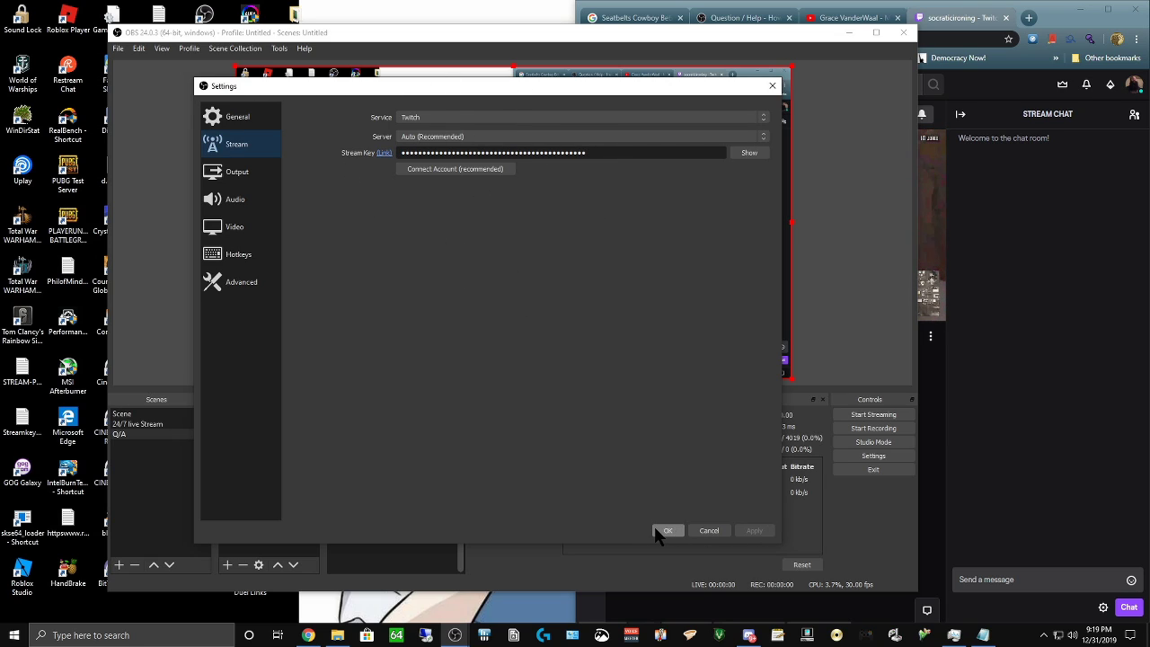
- Set the streaming output encoder to x264, and check the processor load of the OBS instances in Task Manager
click(240, 171)
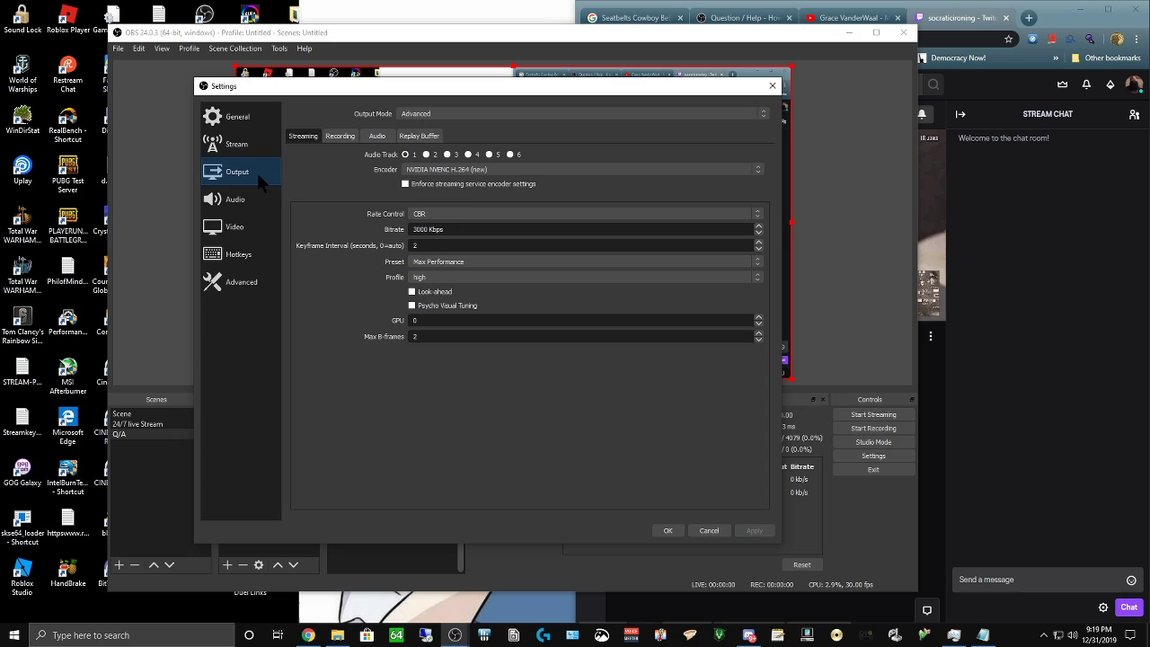
click(467, 175)
click(449, 190)
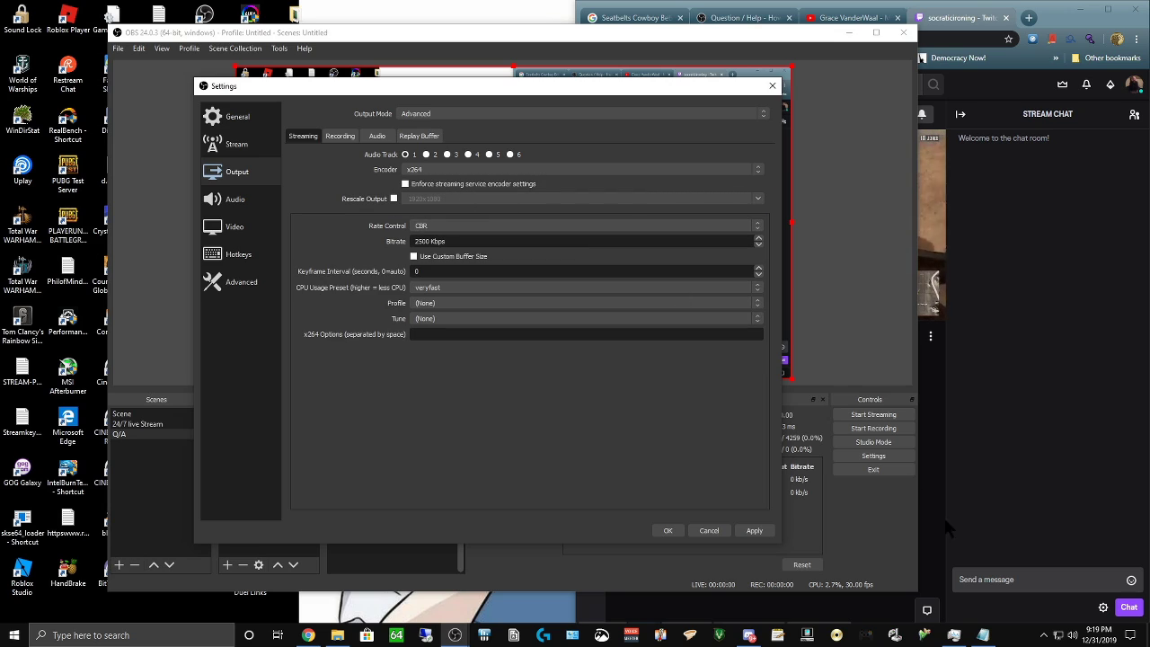
key(ctrl+shift+Escape)
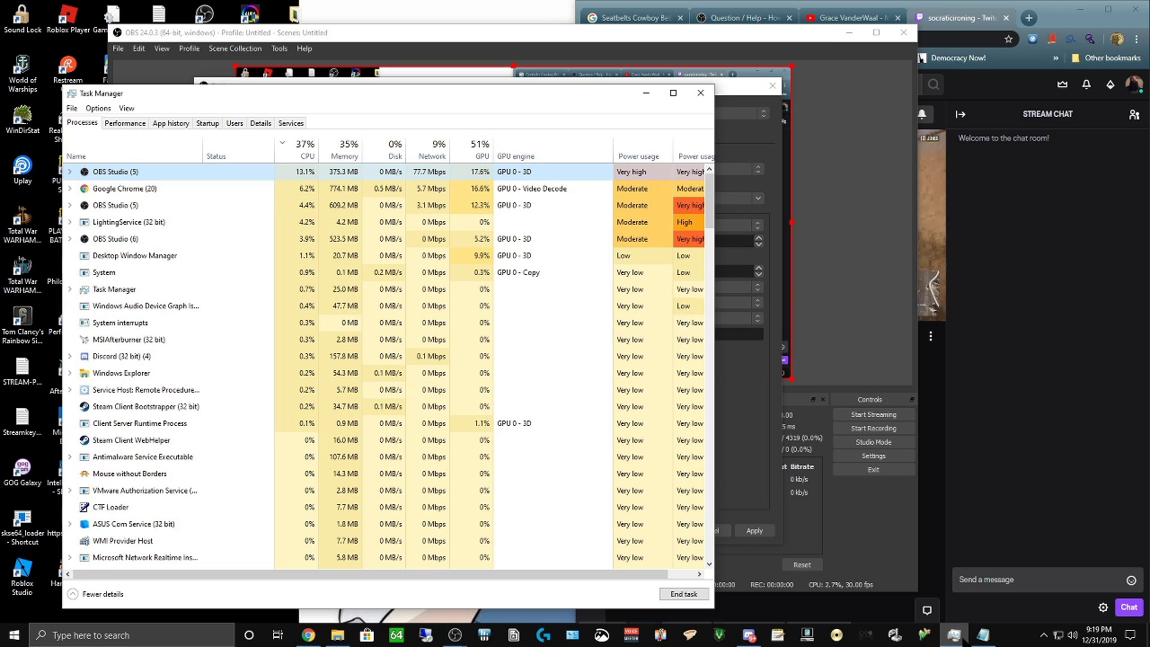
click(954, 635)
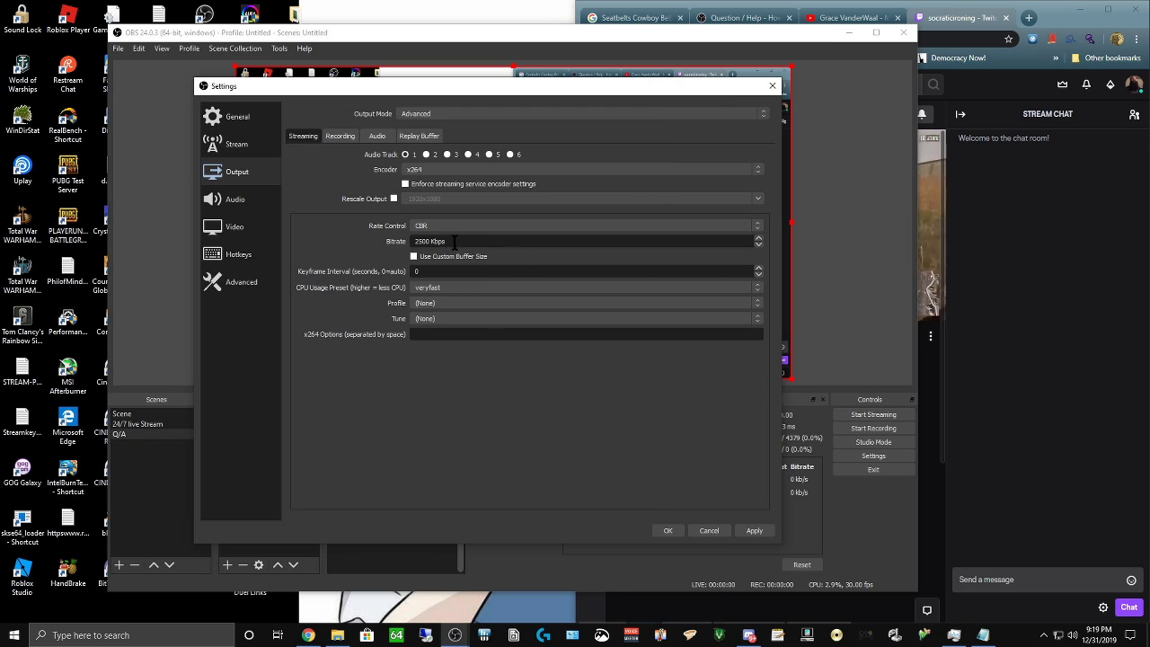
- Set the x264 bitrate to 3000 Kbps and the CPU usage preset to superfast
drag(454, 242, 401, 243)
click(416, 241)
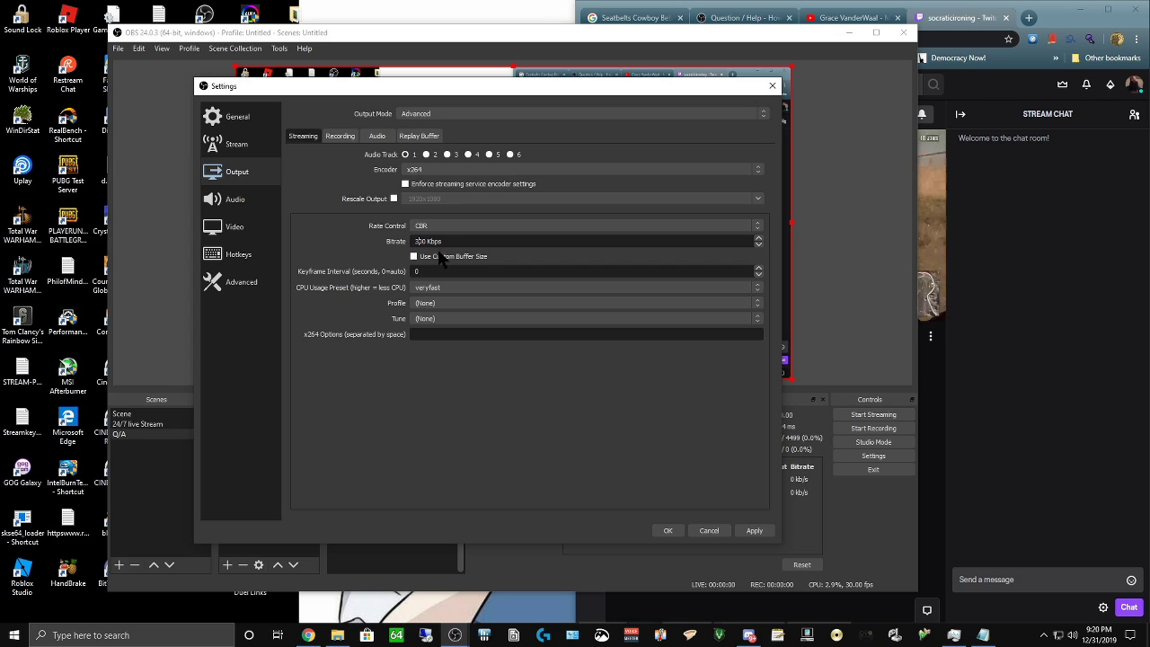
text(30)
click(436, 286)
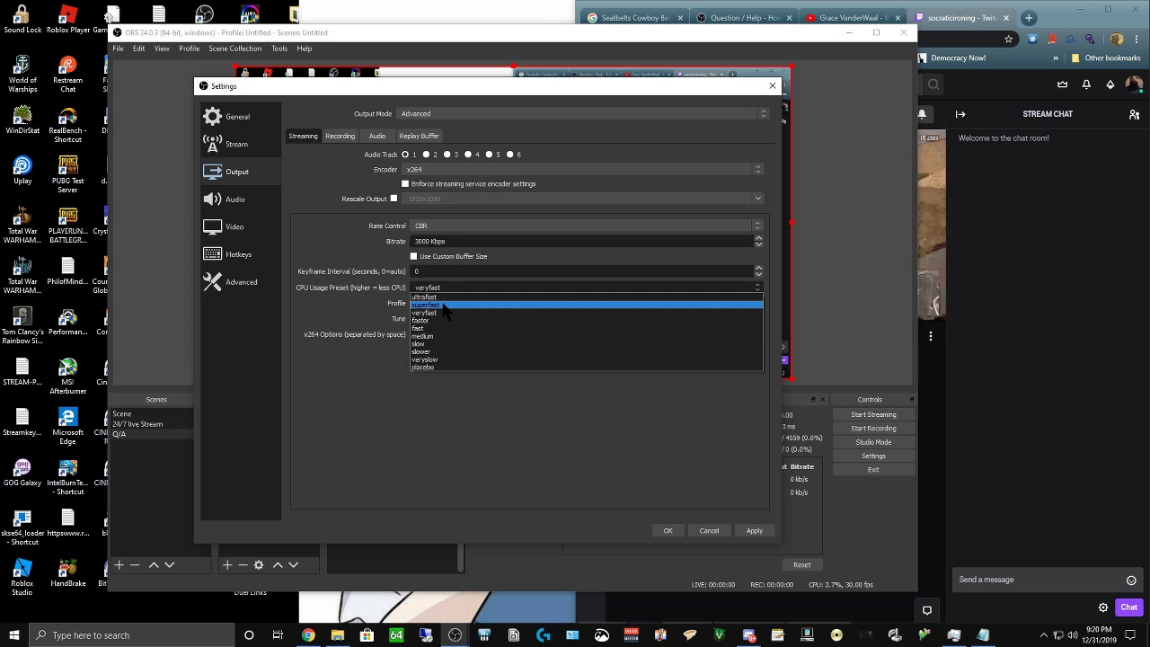
click(440, 304)
click(443, 289)
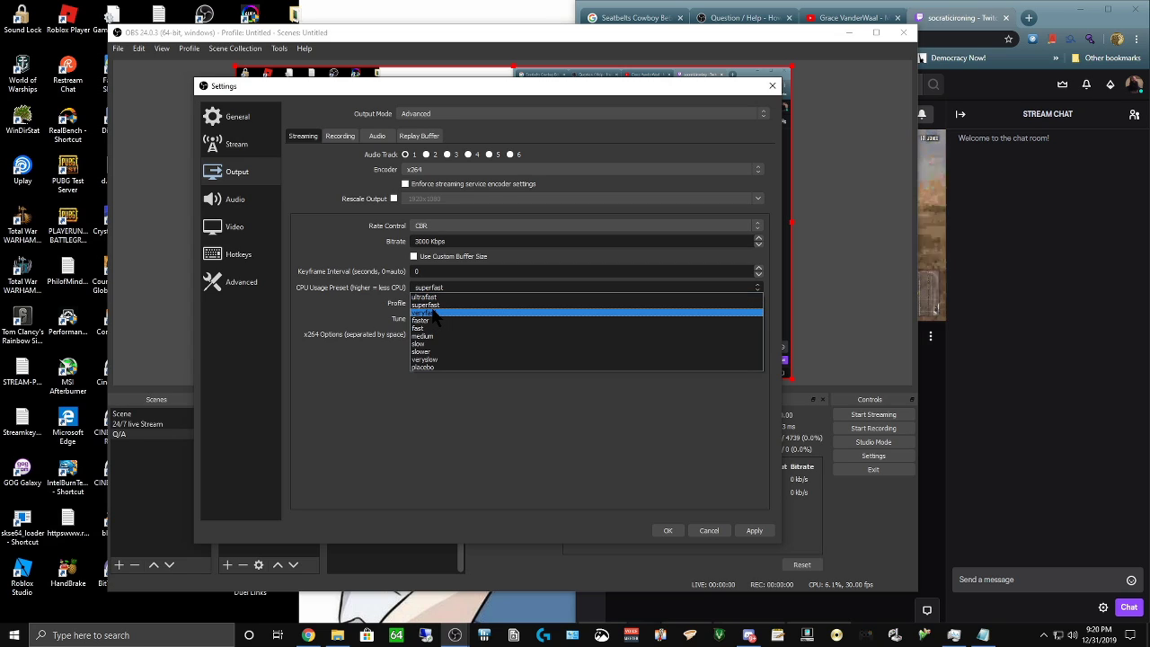
click(434, 313)
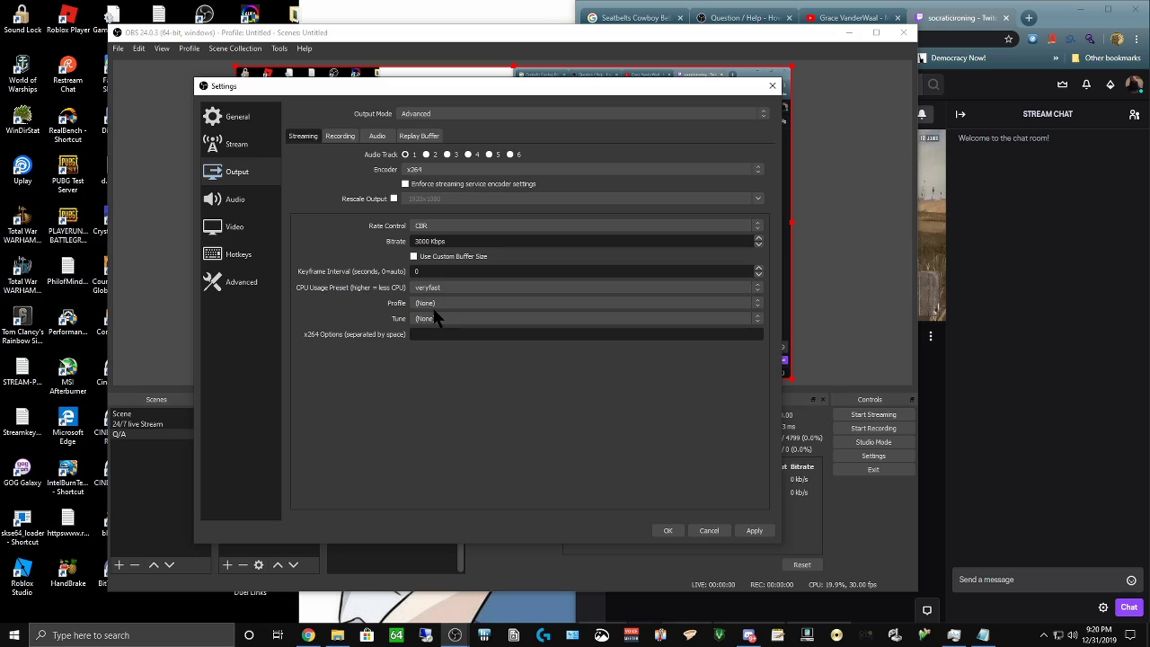
click(439, 288)
click(438, 305)
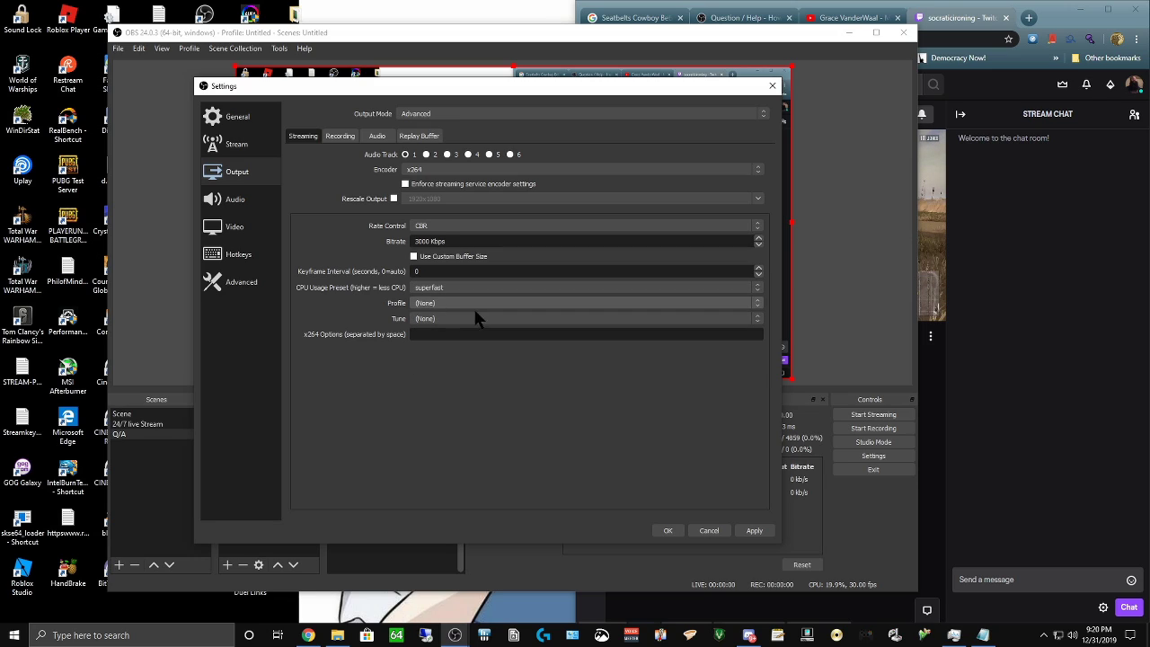
- Set the x264 profile to high and keep Tune at (None)
click(469, 304)
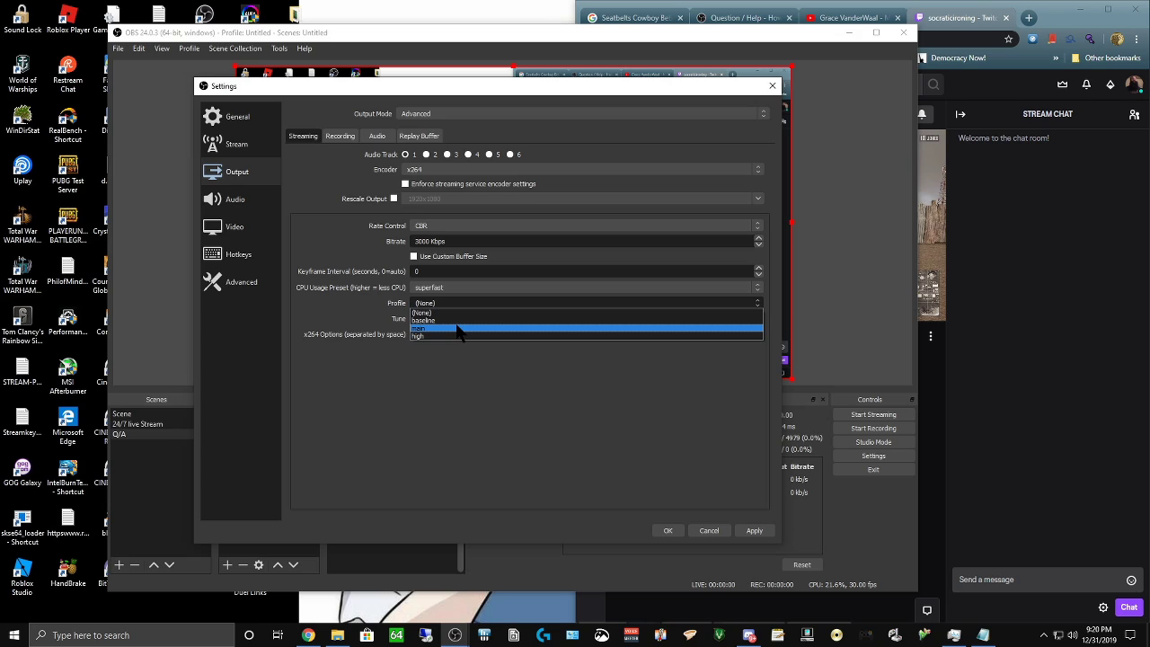
click(455, 305)
click(442, 333)
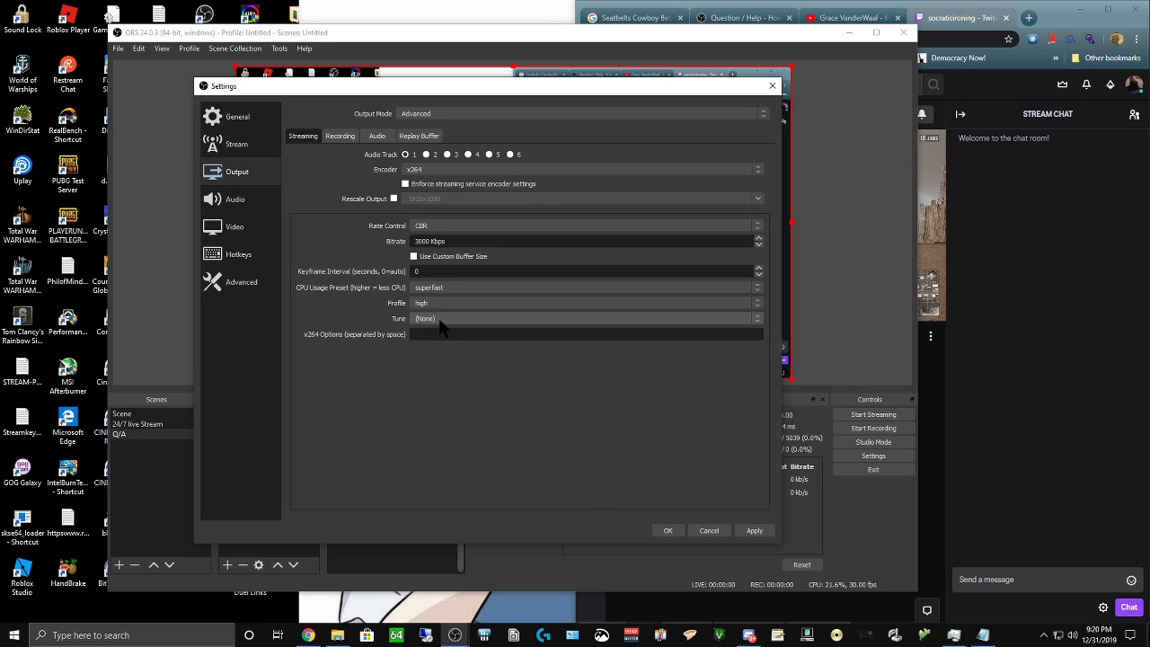
click(439, 321)
click(436, 333)
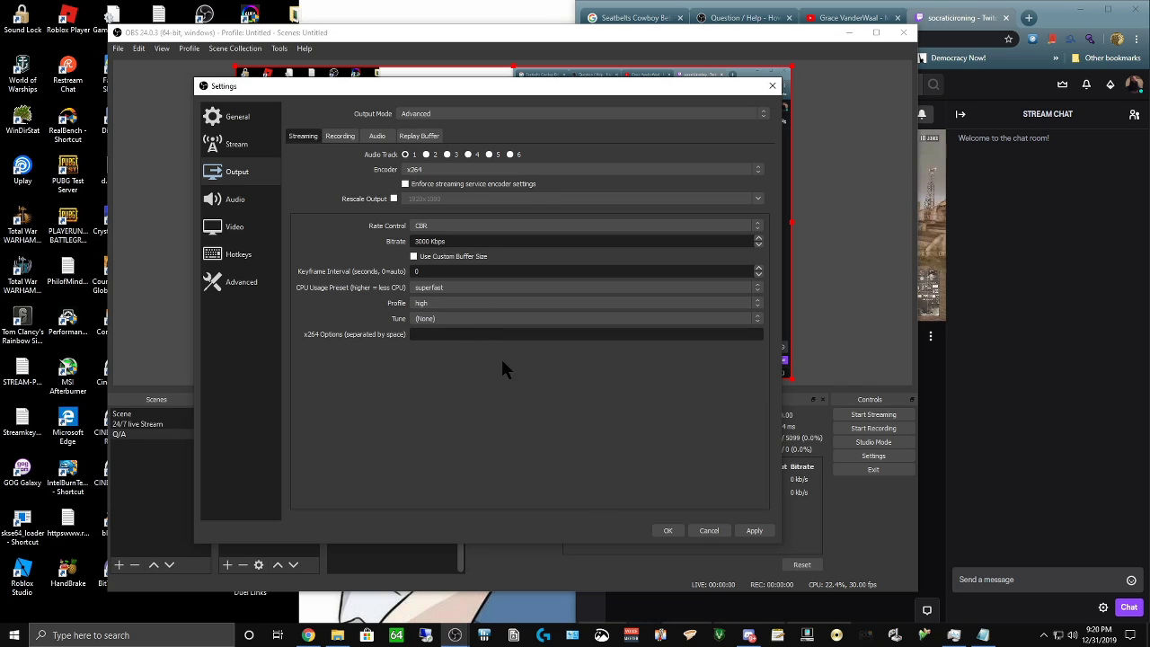
- Review the output resolution and FPS options in the Video settings, and accept the settings
click(235, 228)
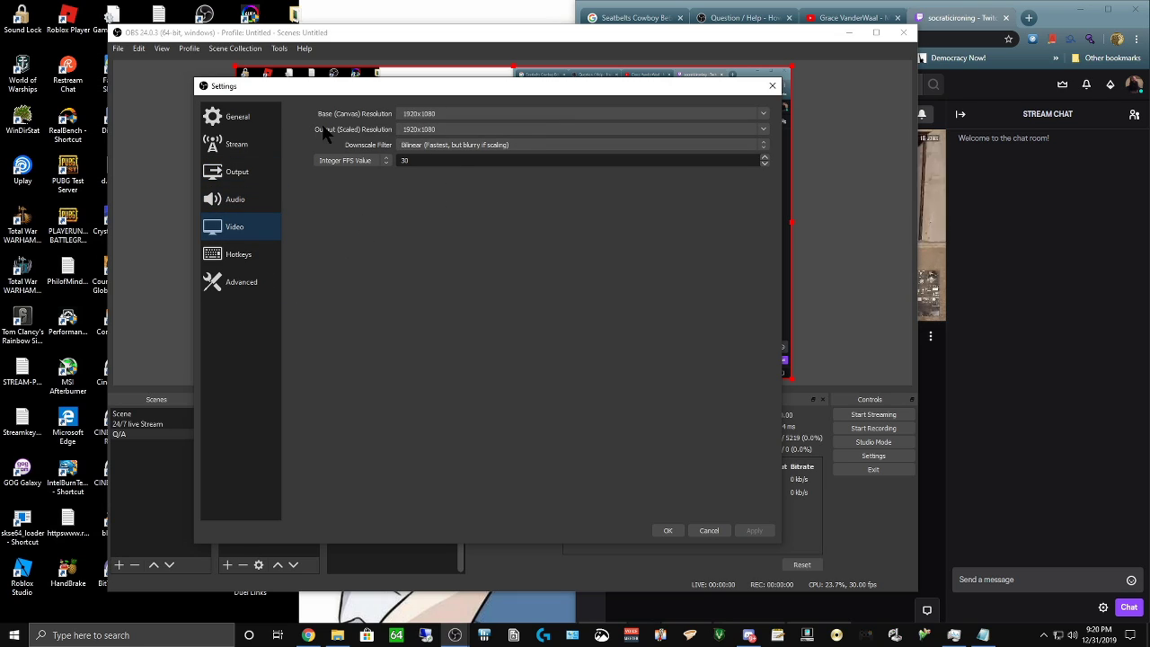
click(766, 125)
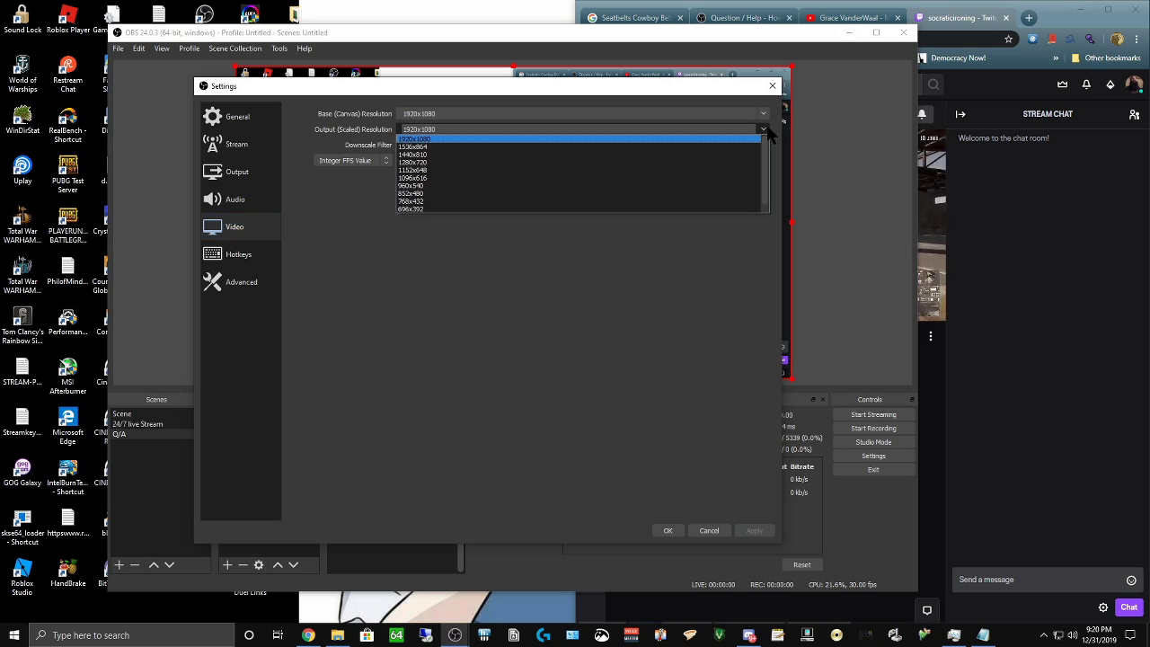
click(748, 129)
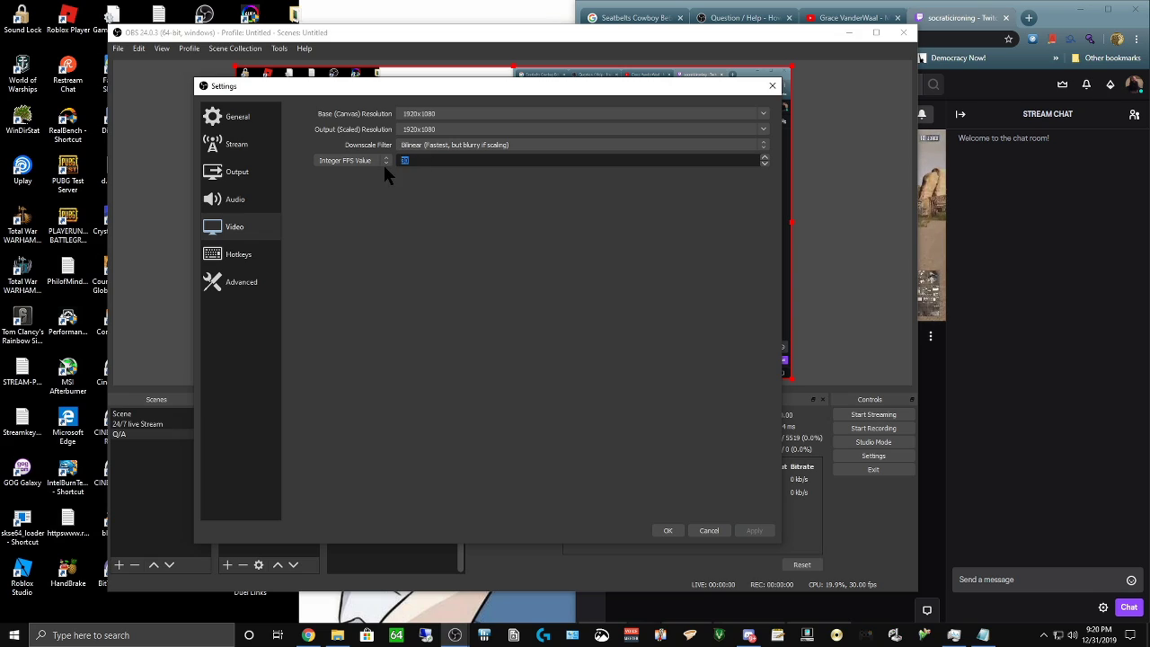
text(1)
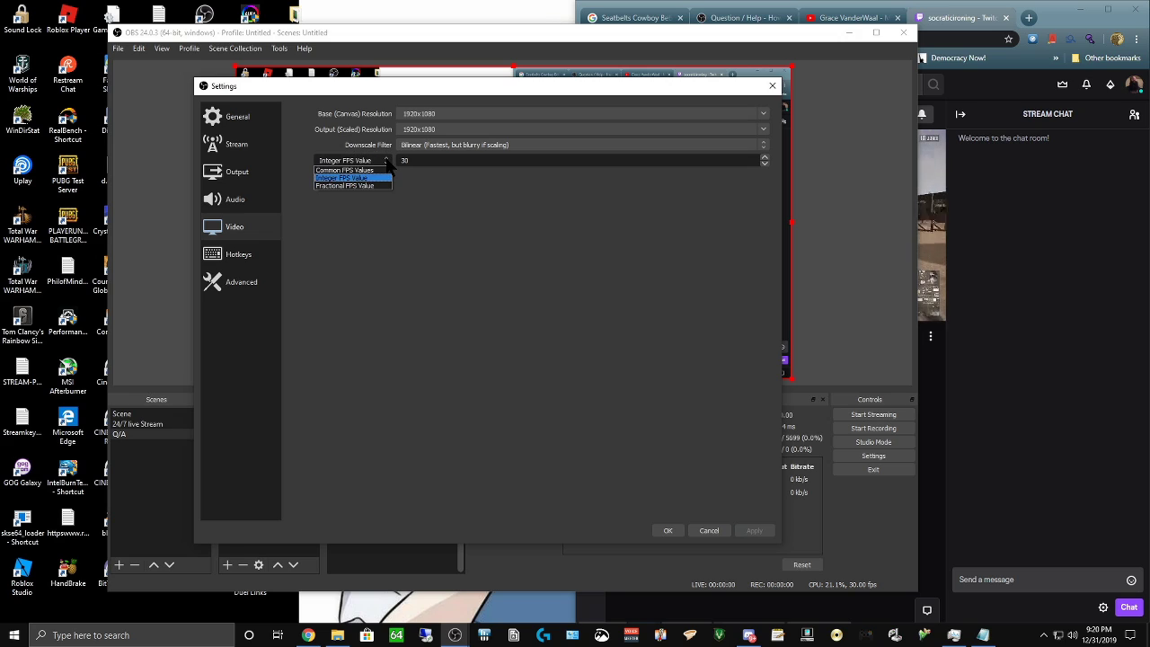
click(669, 531)
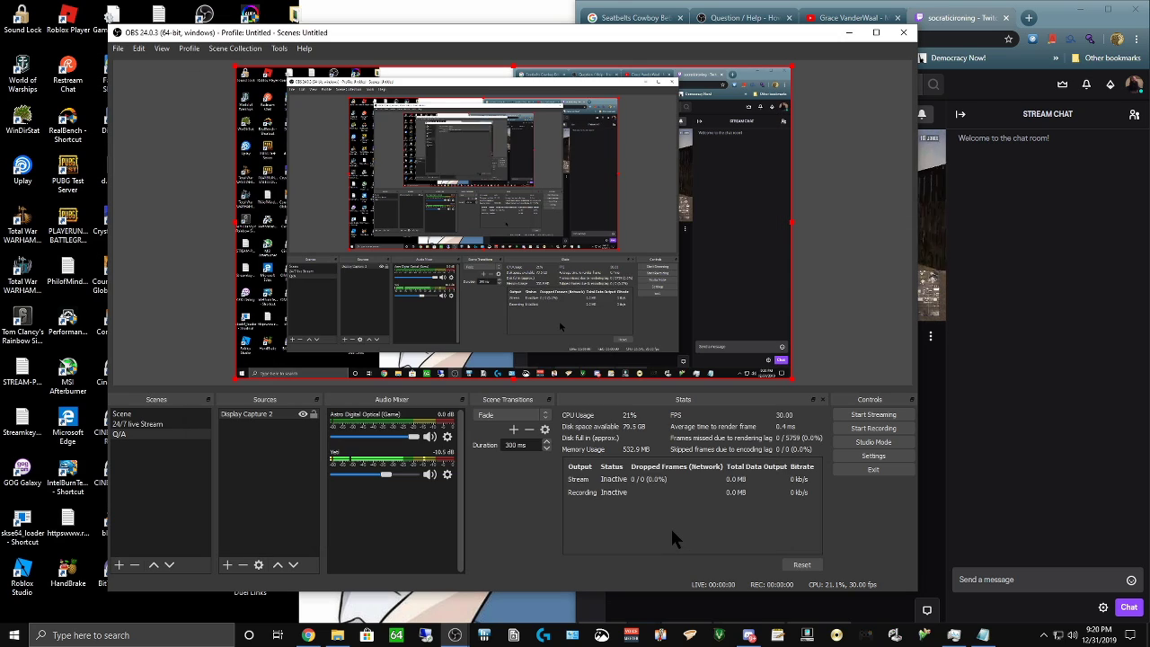
- Disable the preview of this OBS instance and start streaming
right_click(672, 230)
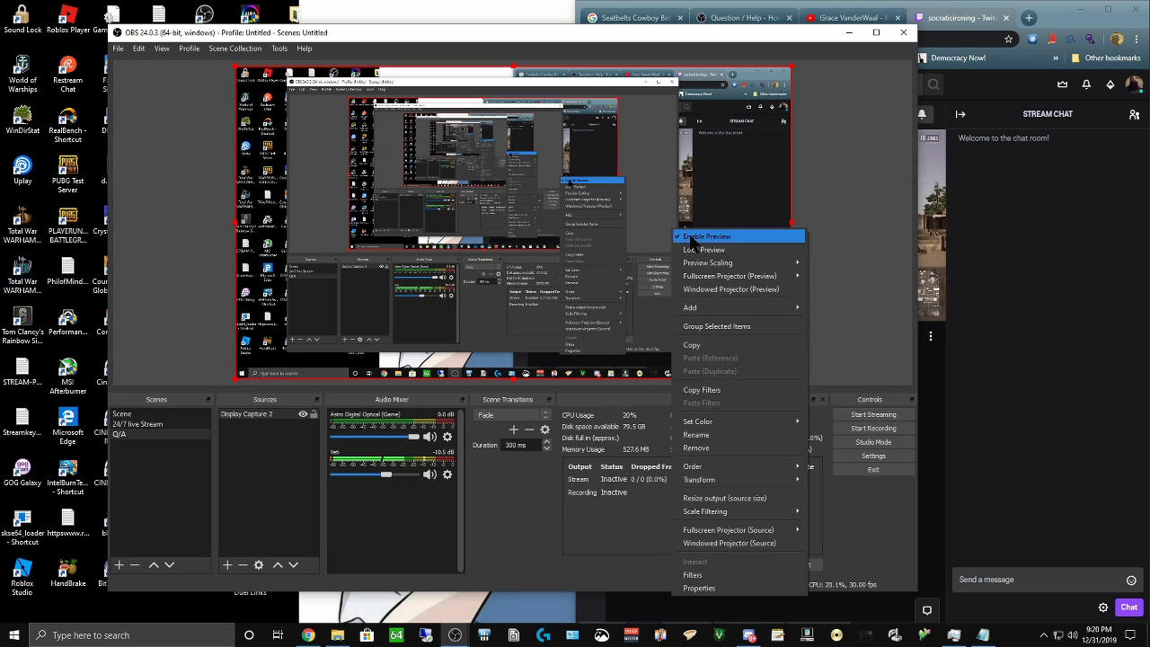
click(728, 236)
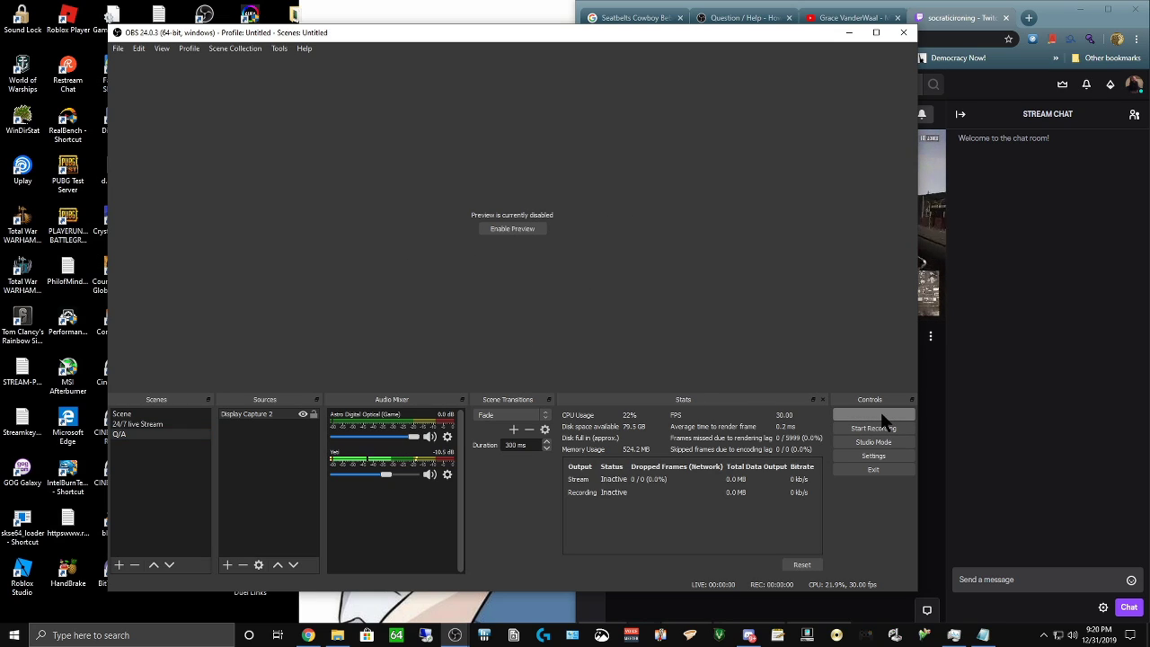
- Place the leroykid channel page in its own Chrome window beside the socraticironing page to watch both streams
click(1034, 306)
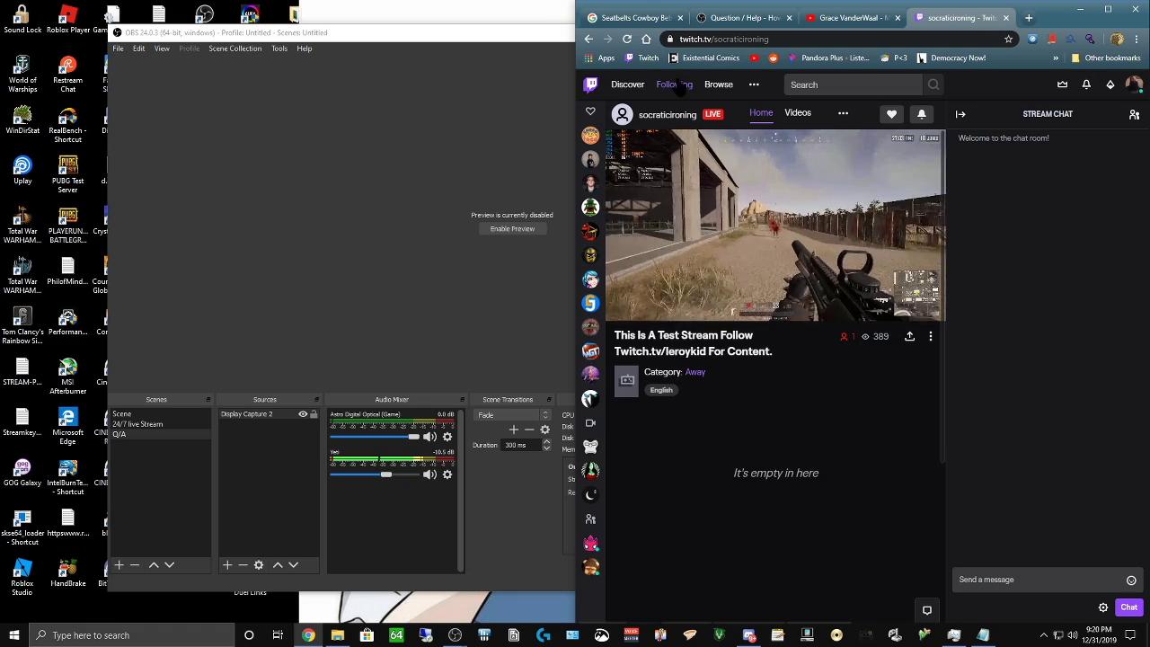
click(961, 22)
drag(961, 23, 2, 180)
click(386, 114)
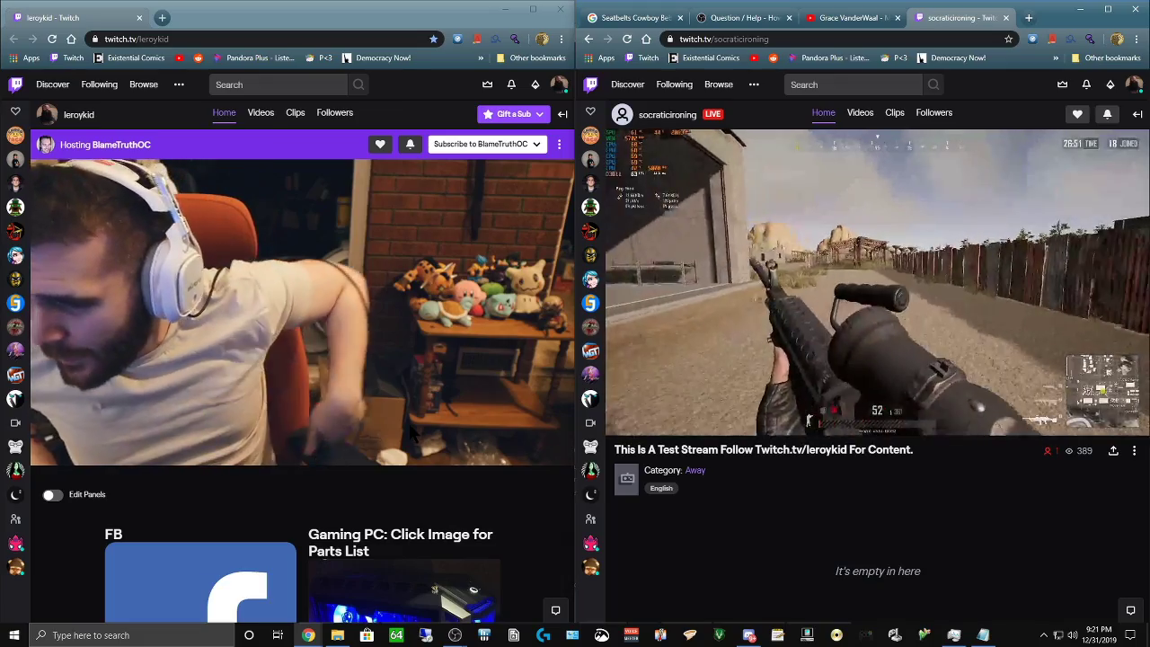
- Preview the open OBS instances and bring up the one streaming the Q/A scene to check its stats
mouse_move(413, 433)
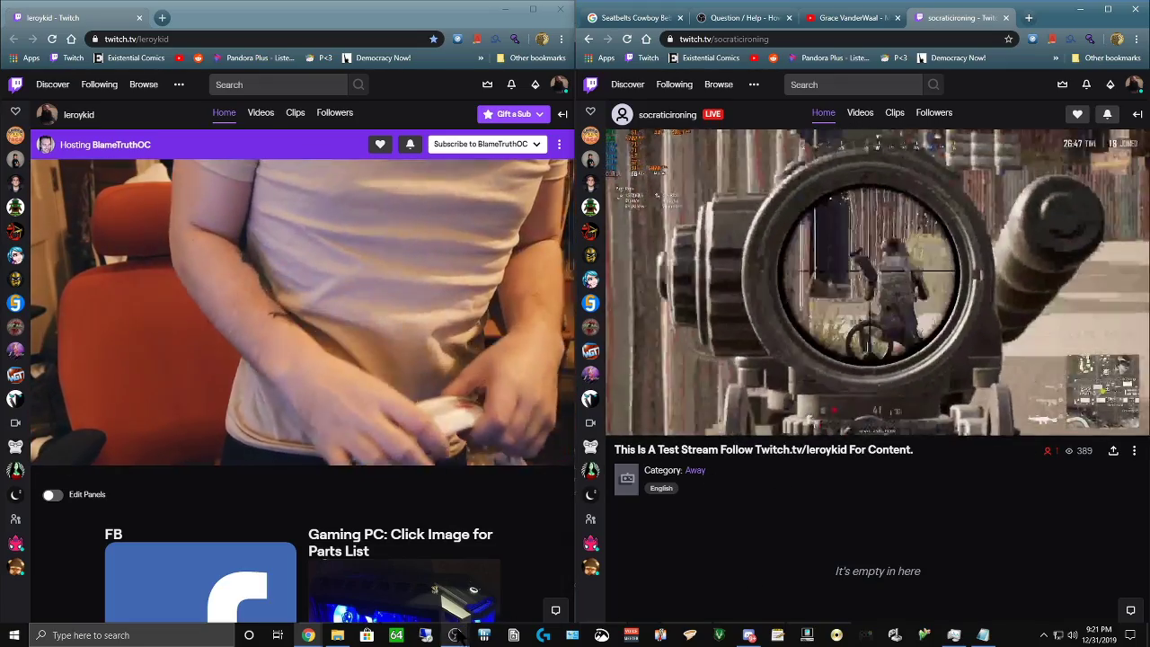
mouse_move(454, 634)
mouse_move(565, 582)
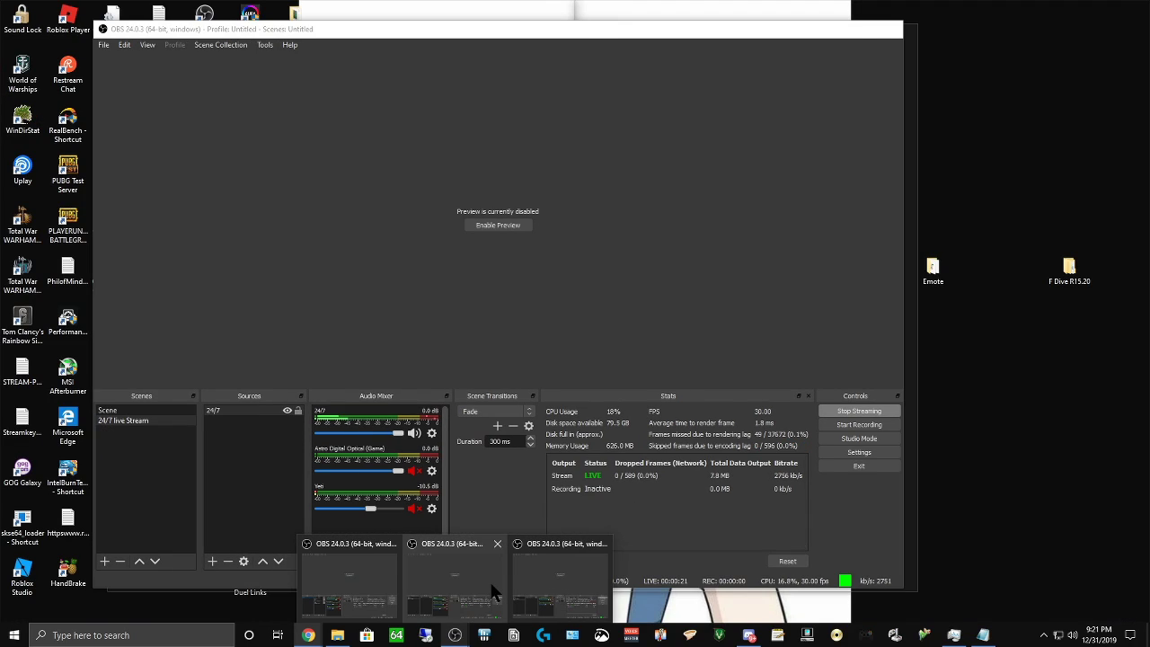
mouse_move(395, 593)
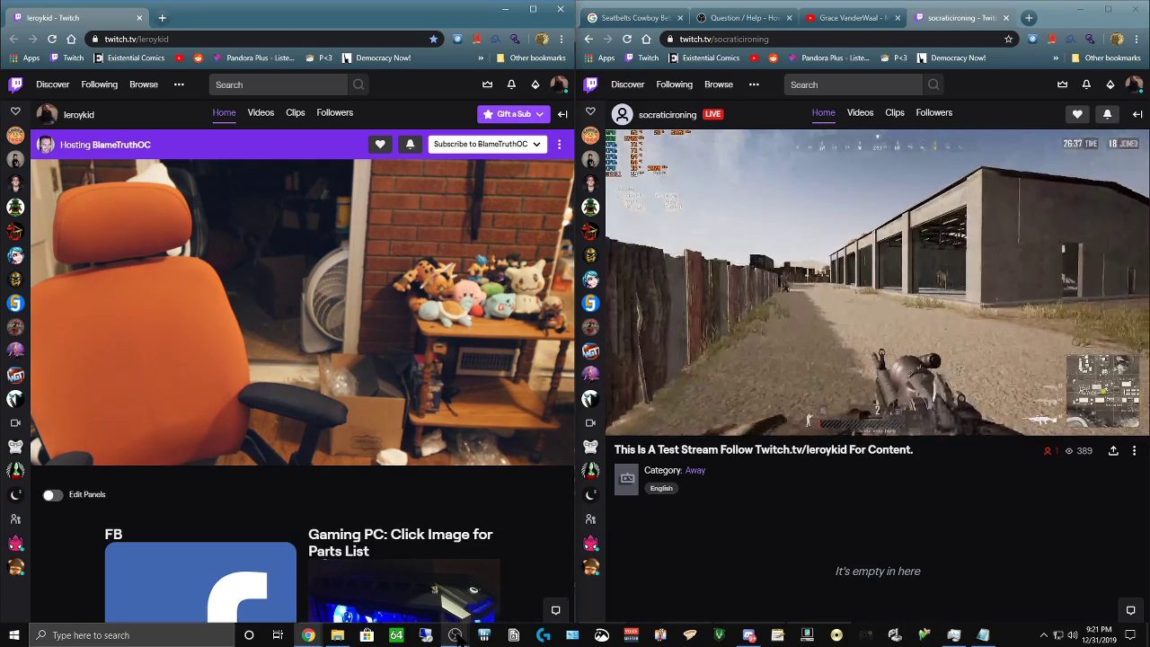
click(568, 575)
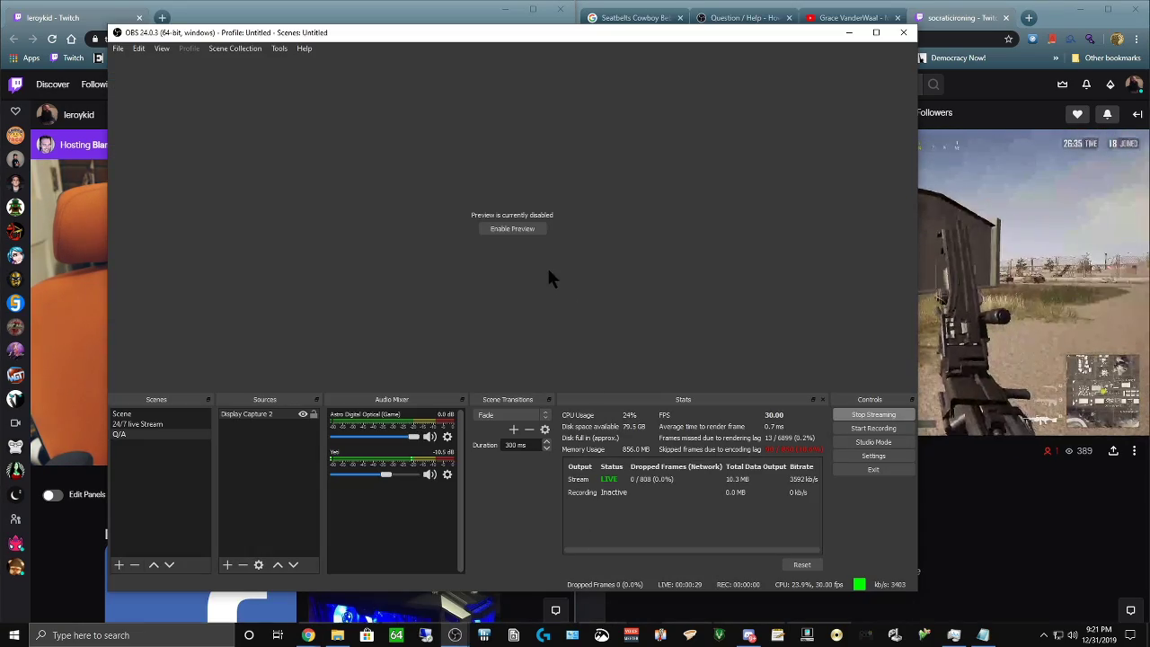
- Check the Q/A scene with its preview briefly enabled, minimize that OBS instance, and reload the leroykid channel page
click(512, 228)
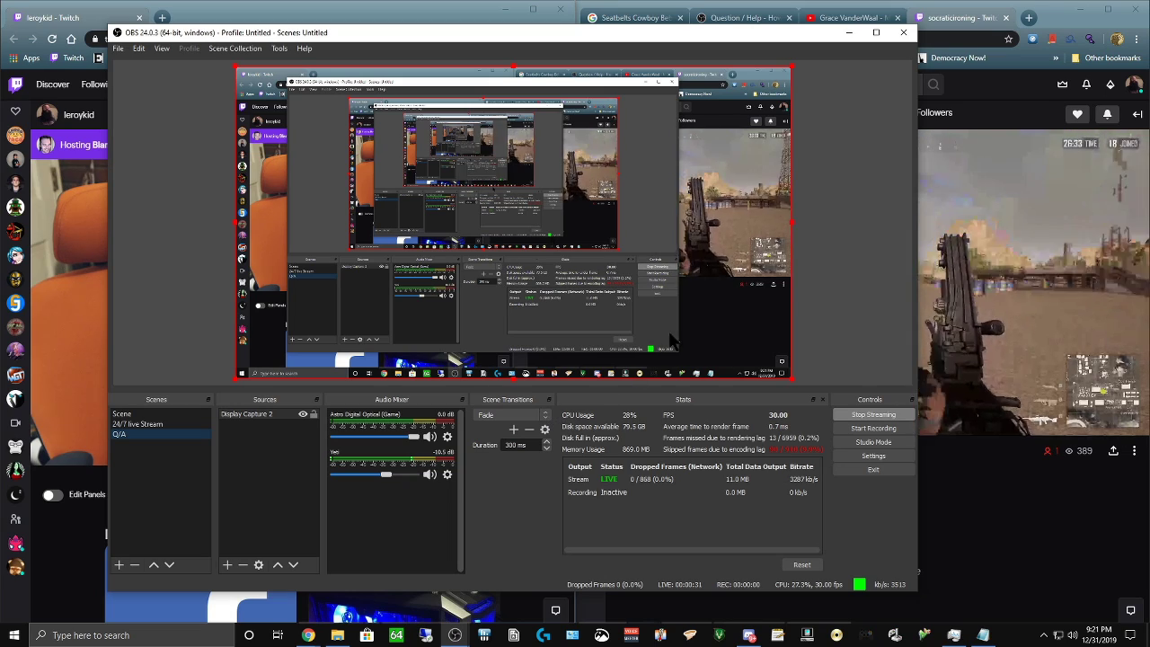
right_click(717, 270)
click(745, 276)
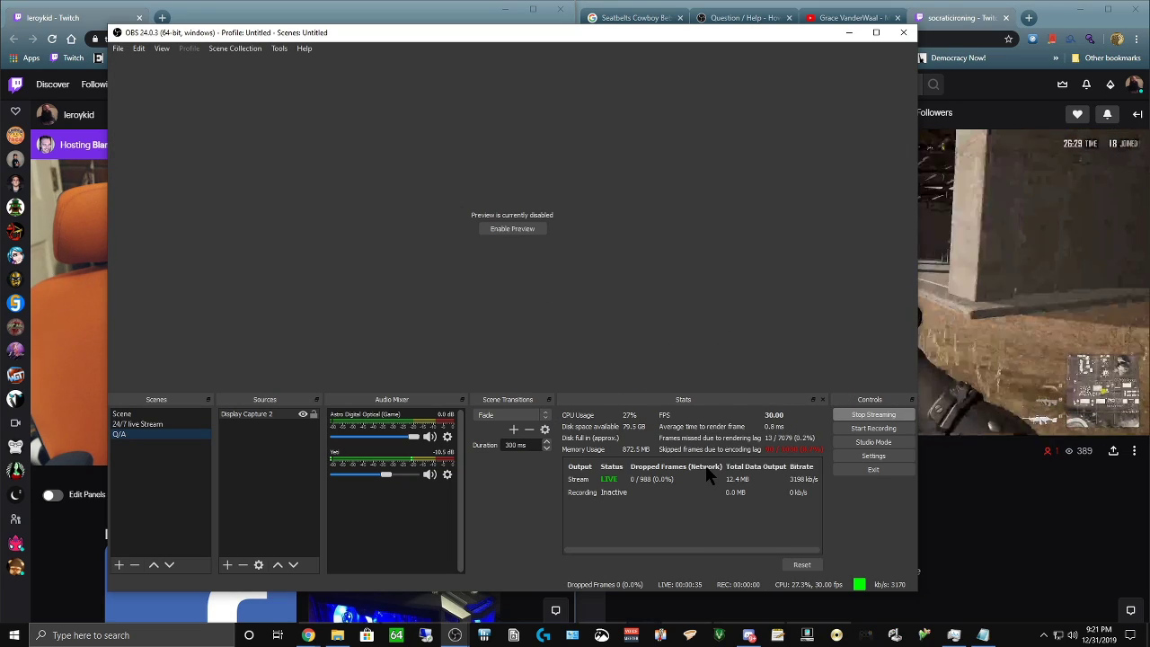
click(849, 33)
key(F5)
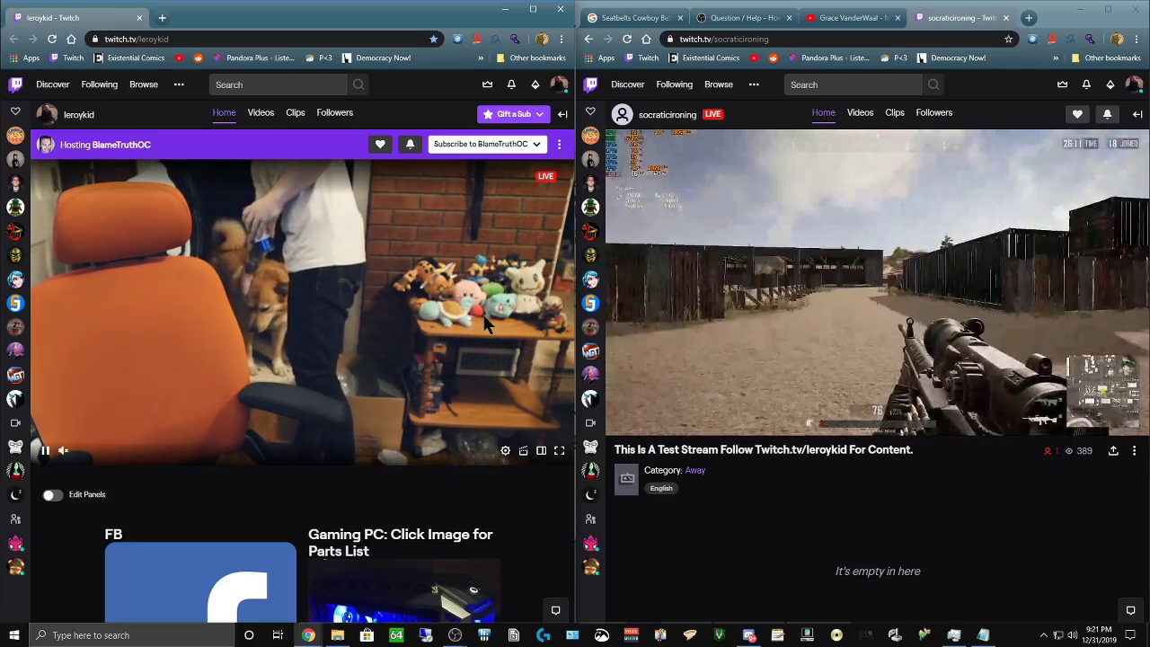
- Bring up the Q/A scene's OBS instance, enable its preview, and review the Output, Audio and Video settings without changing them
mouse_move(455, 635)
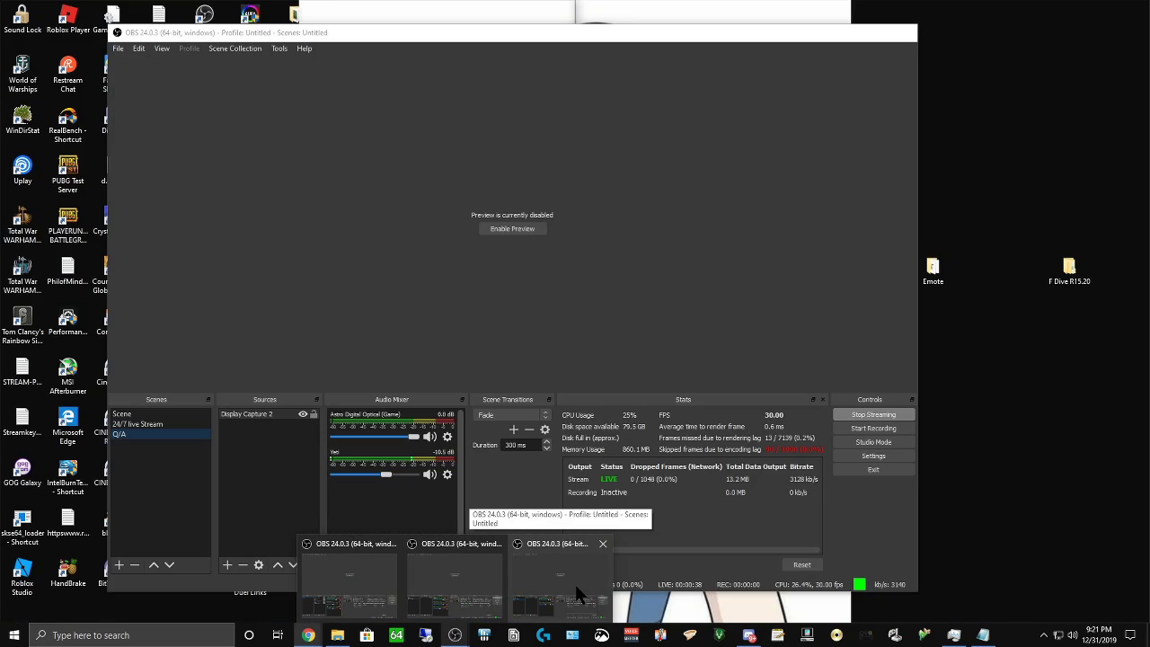
click(574, 581)
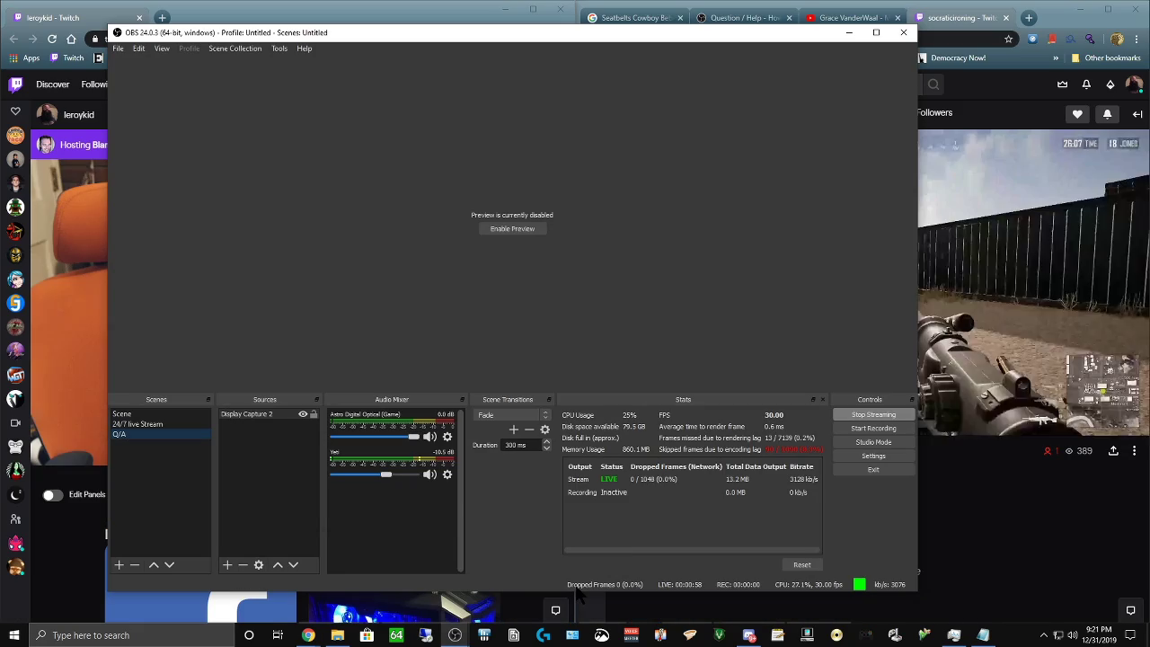
click(511, 229)
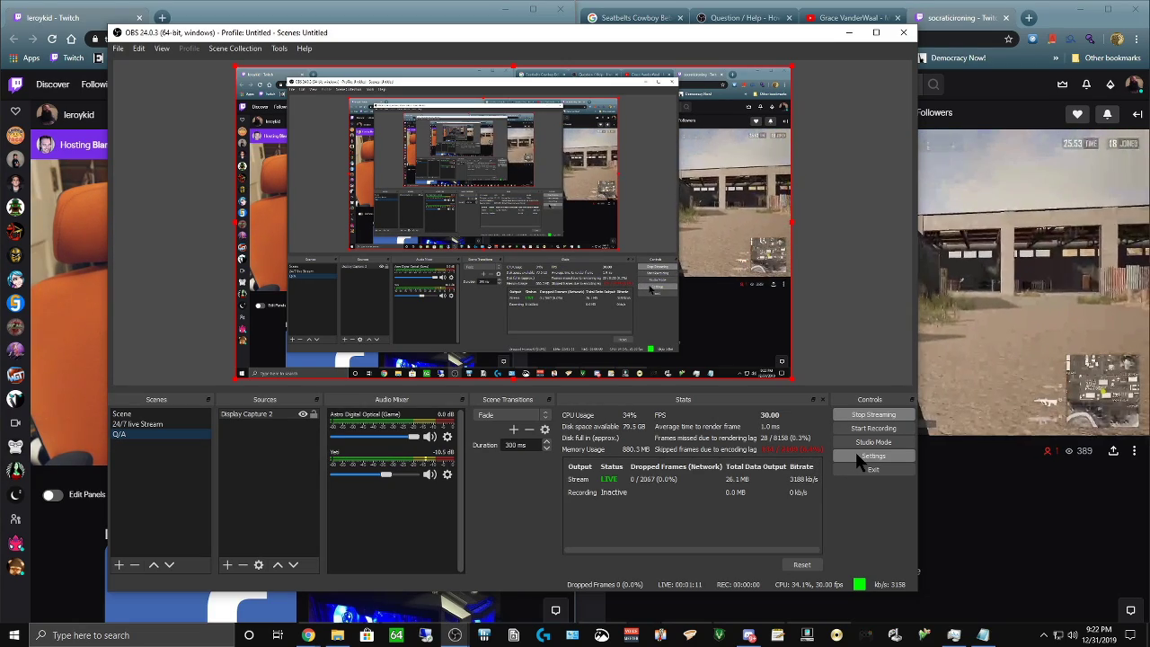
click(873, 456)
click(262, 142)
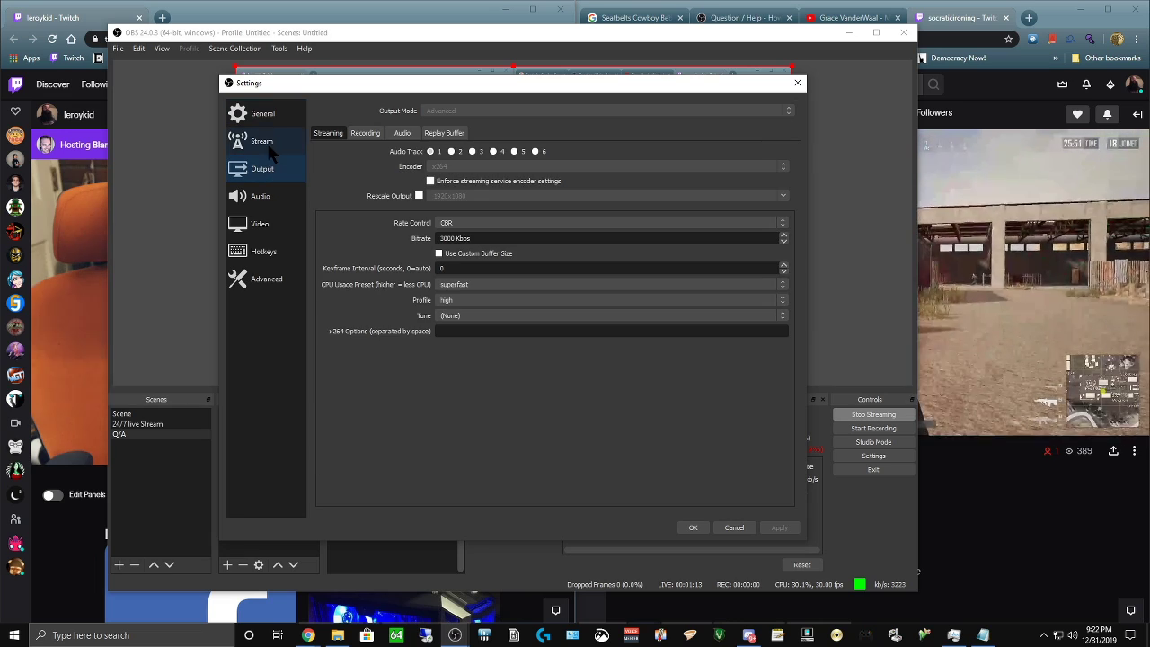
click(277, 169)
click(280, 198)
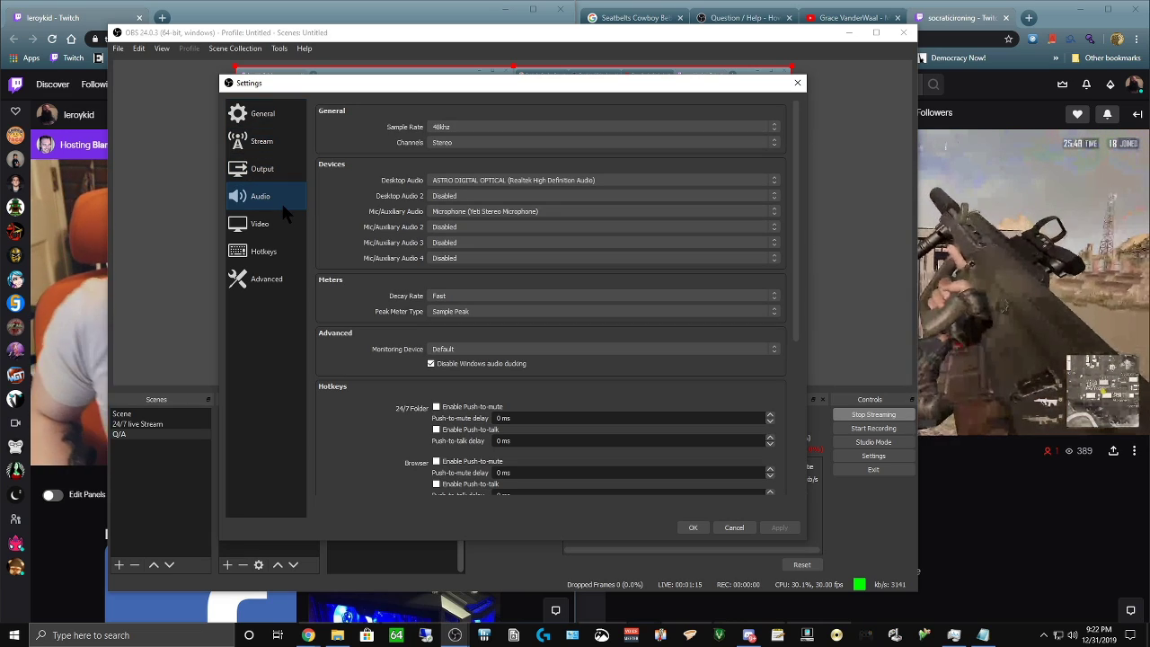
click(282, 250)
click(279, 223)
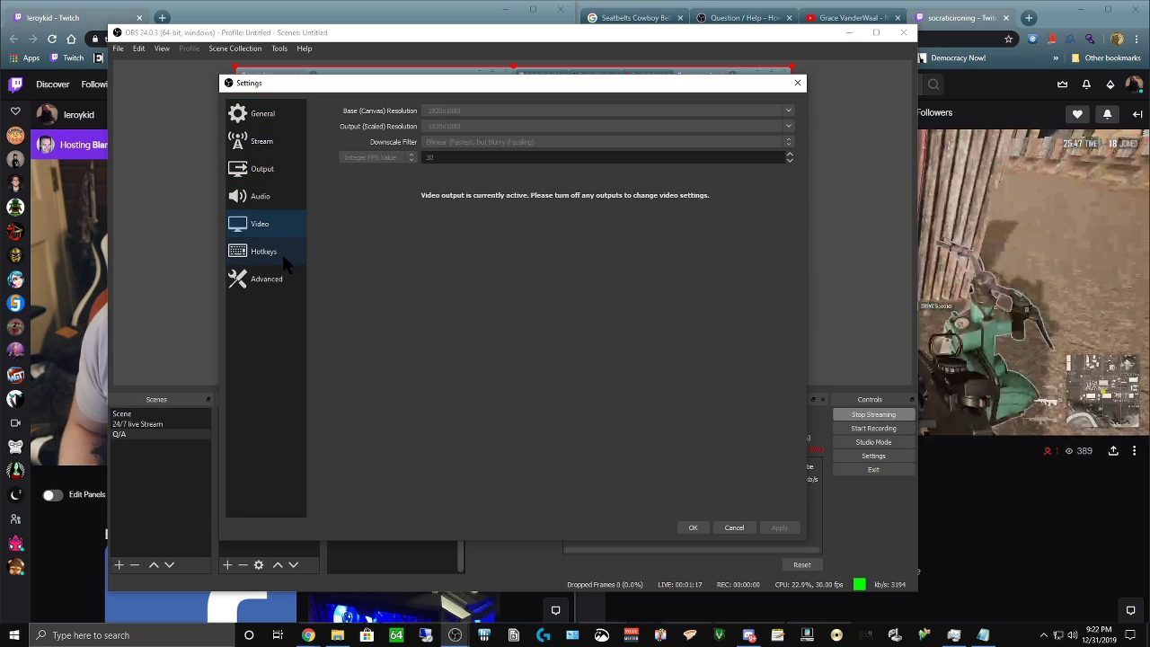
click(269, 141)
click(274, 114)
click(734, 527)
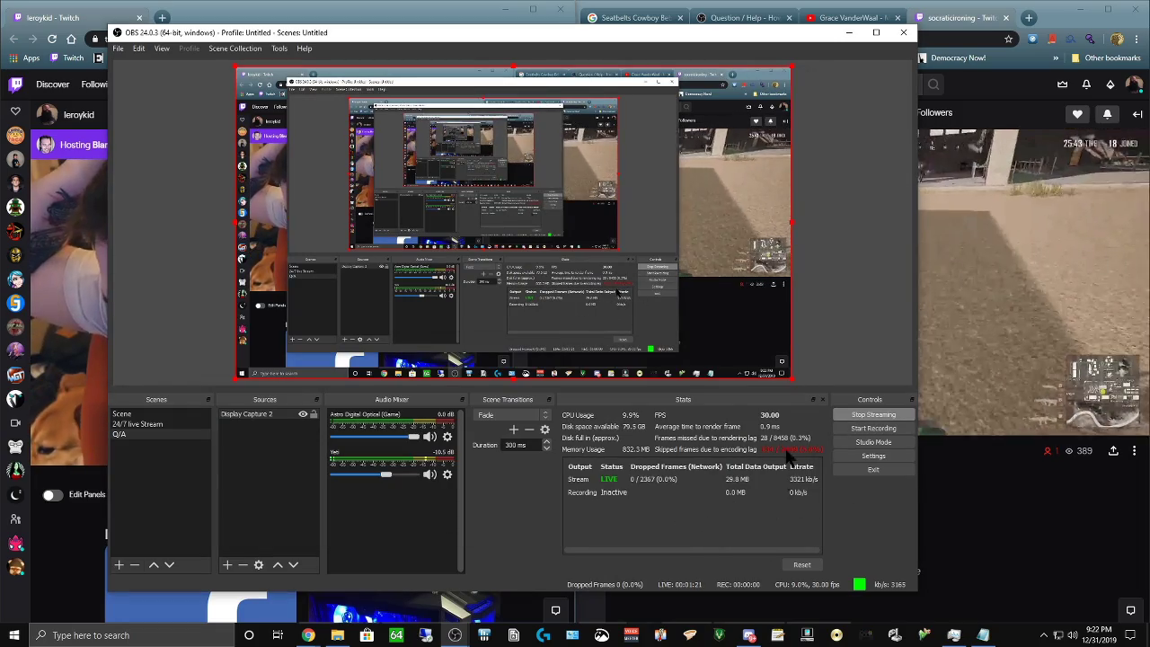
- Disable the Q/A instance's preview, reload the leroykid channel page, and bring both Twitch channel pages to the front
right_click(700, 270)
click(723, 276)
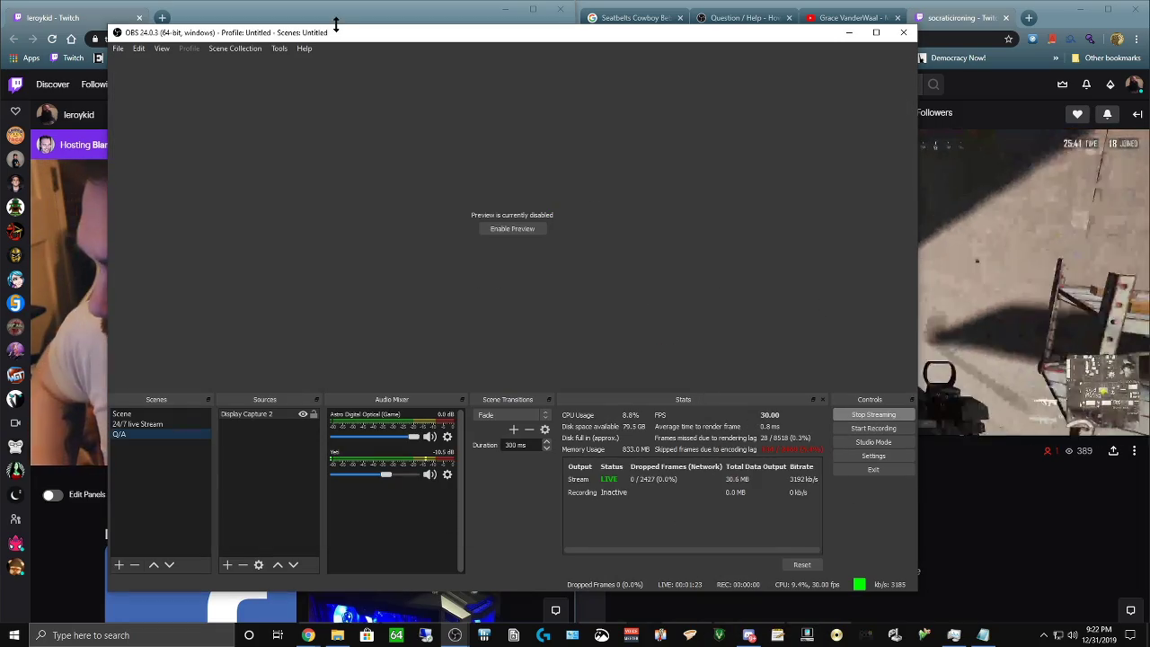
click(327, 18)
key(F5)
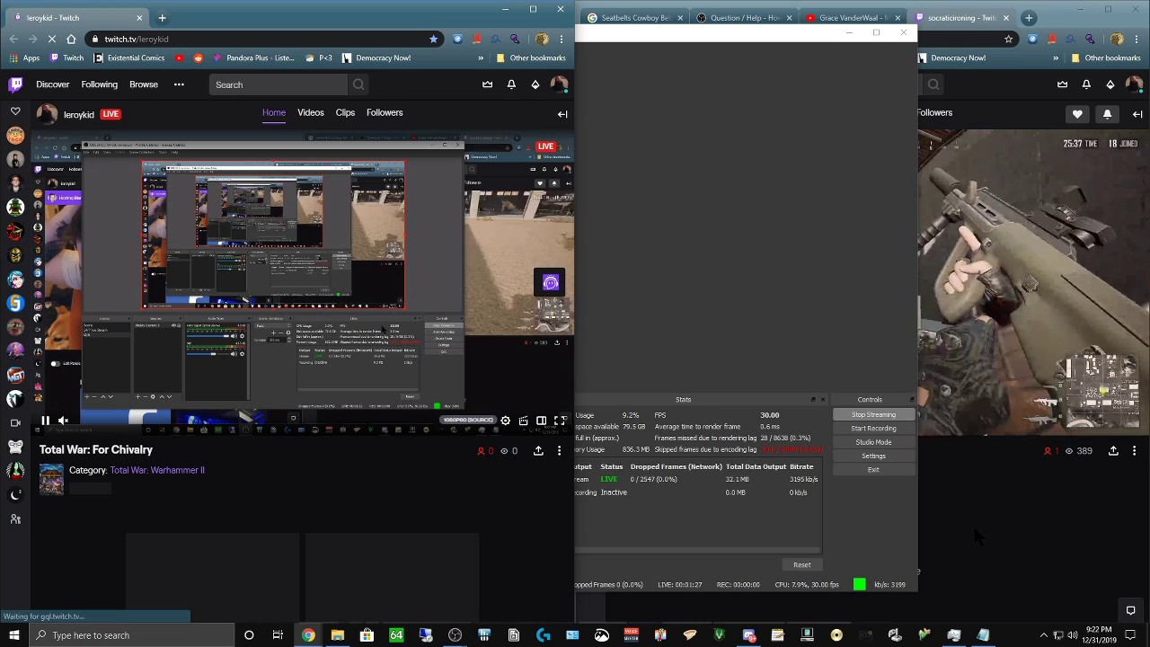
click(971, 523)
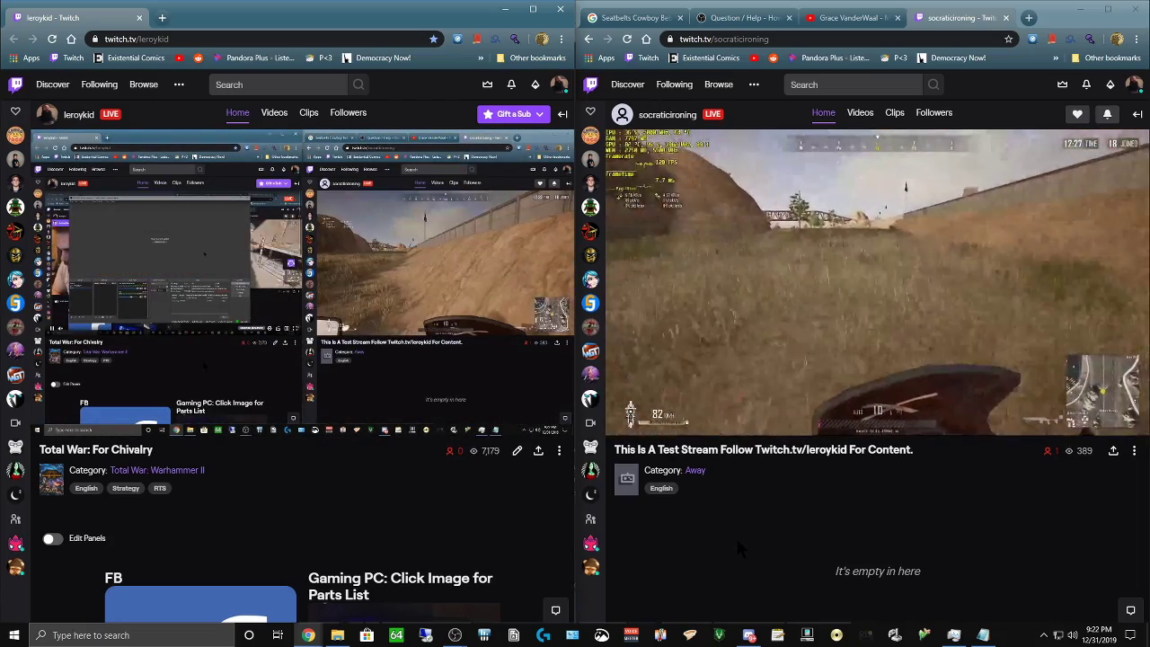
- Reopen the Q/A scene's OBS instance and check its stats with the preview enabled, turning the preview off again
mouse_move(669, 408)
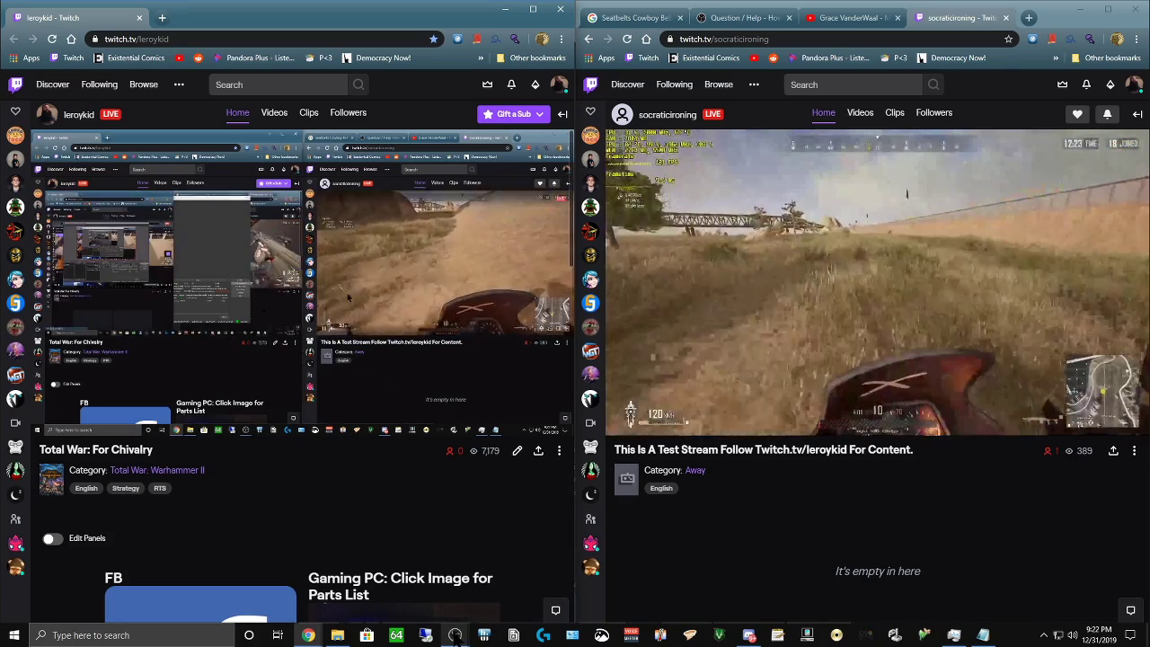
mouse_move(454, 635)
click(542, 598)
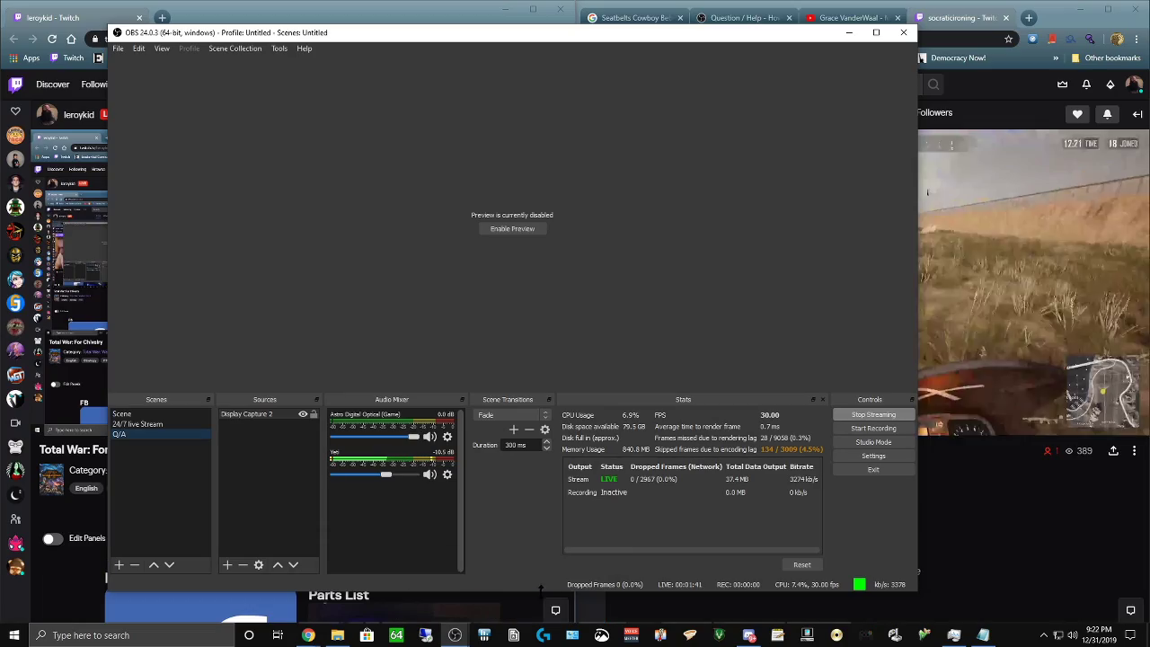
click(519, 228)
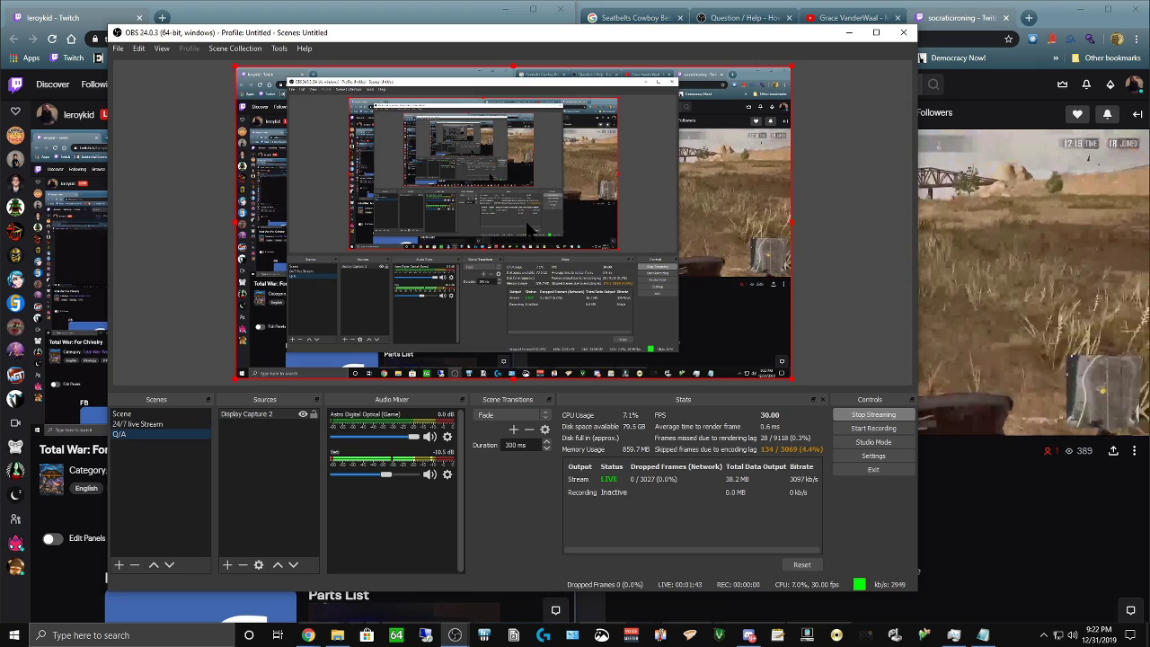
right_click(679, 249)
click(789, 485)
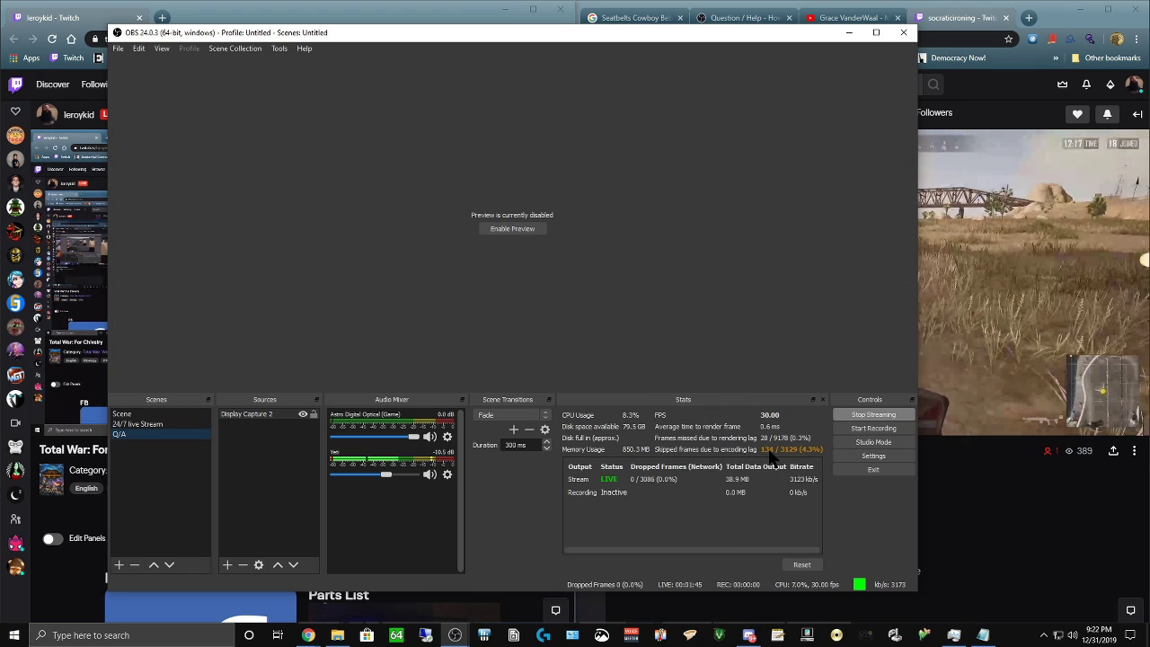
- Set the streaming output's CPU usage preset to ultrafast, accept the settings, and minimize this OBS instance
click(874, 456)
click(255, 169)
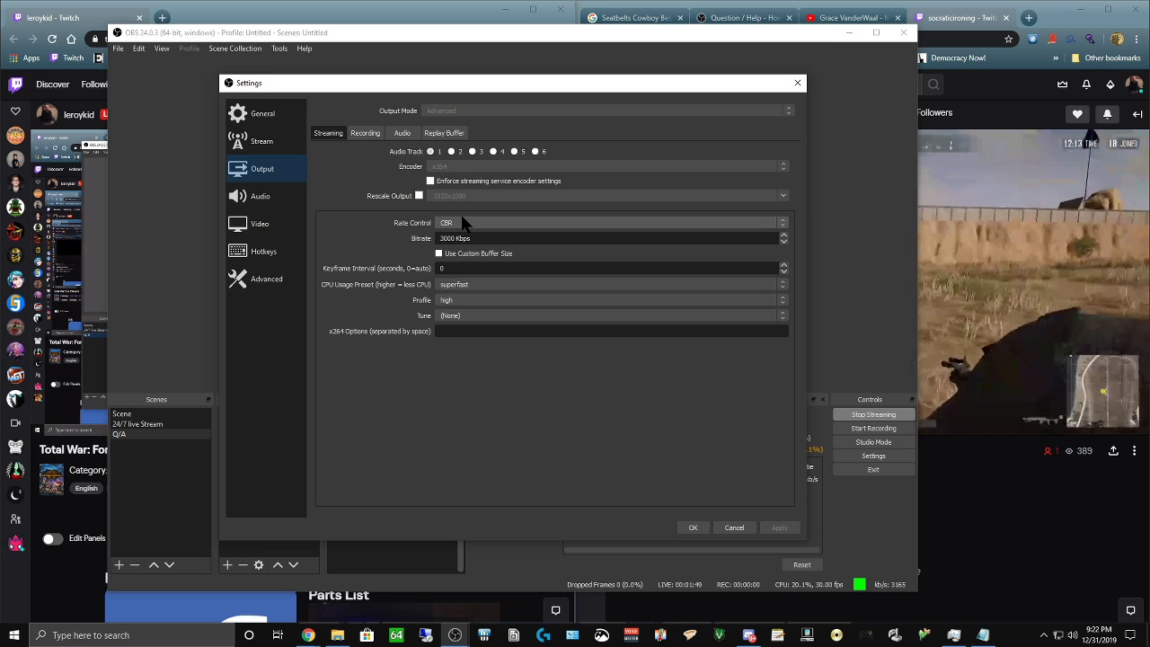
click(464, 284)
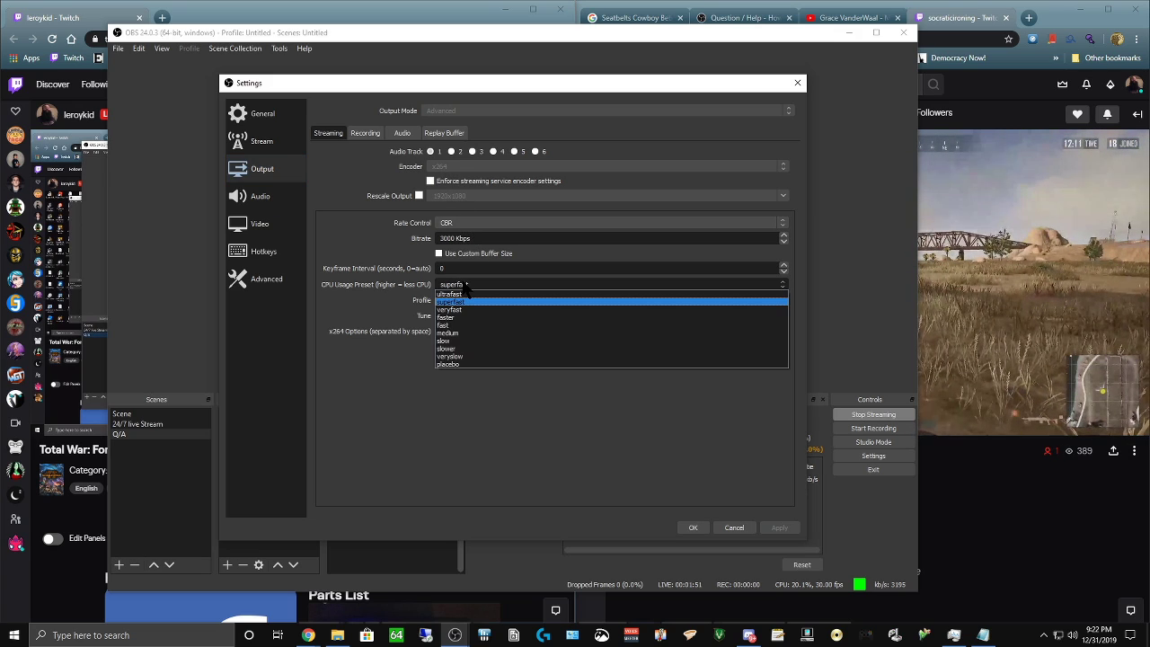
click(454, 293)
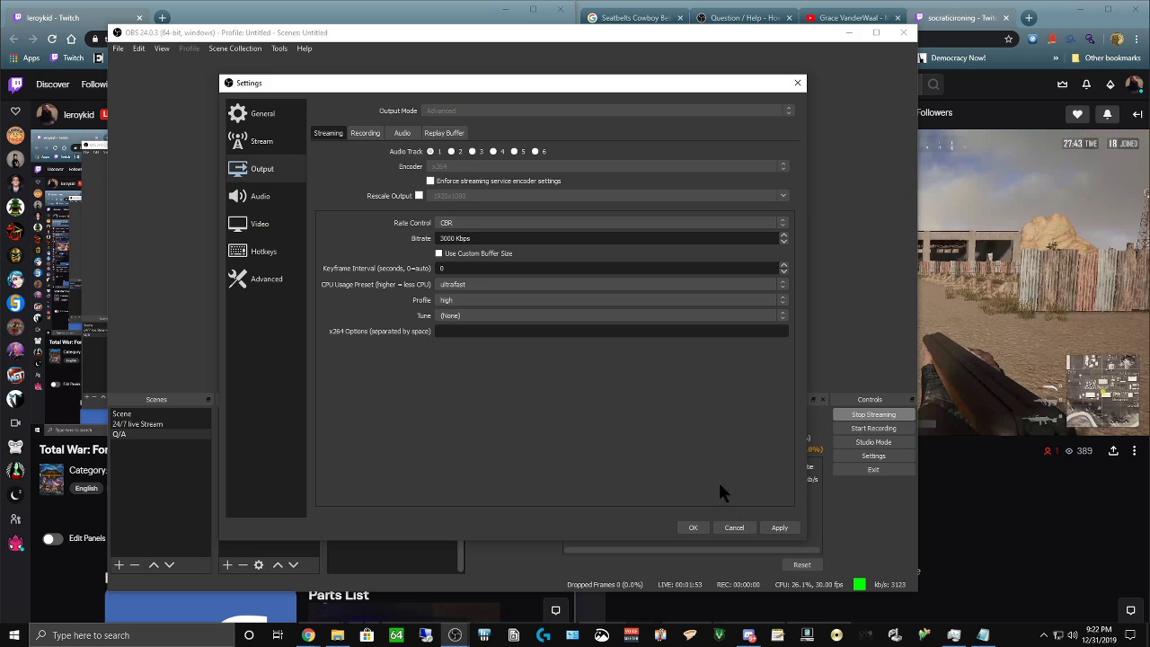
click(692, 528)
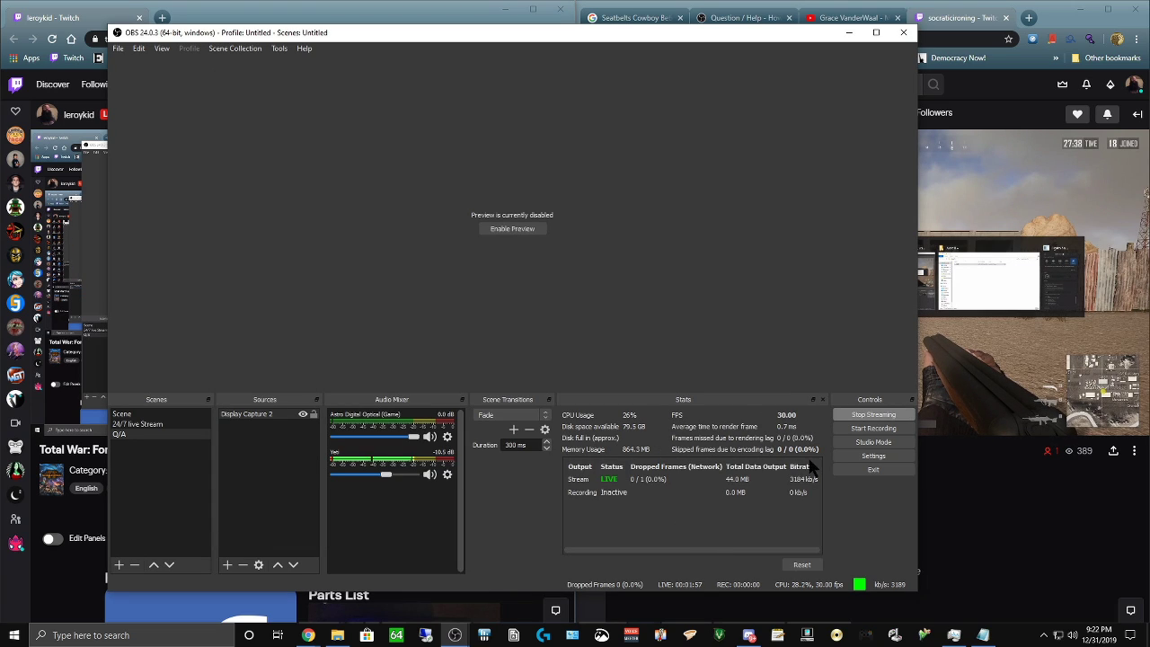
click(846, 33)
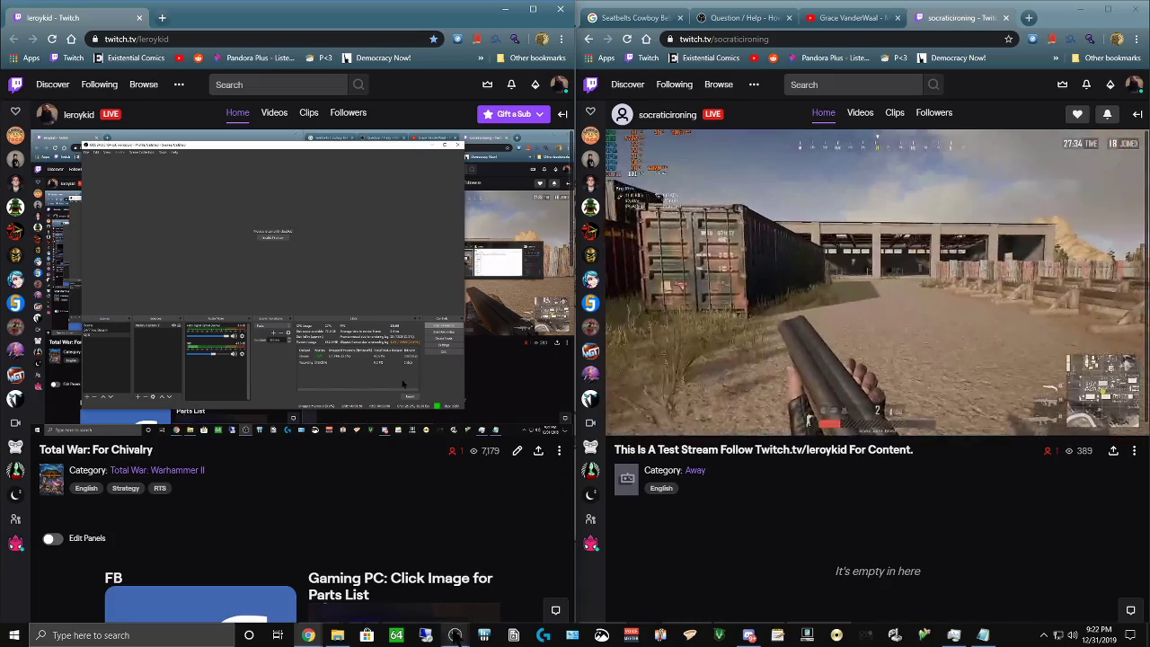
- Check the preview and stats of the OBS instance running the 24/7 live Stream scene, disable its preview, and minimize it
mouse_move(456, 635)
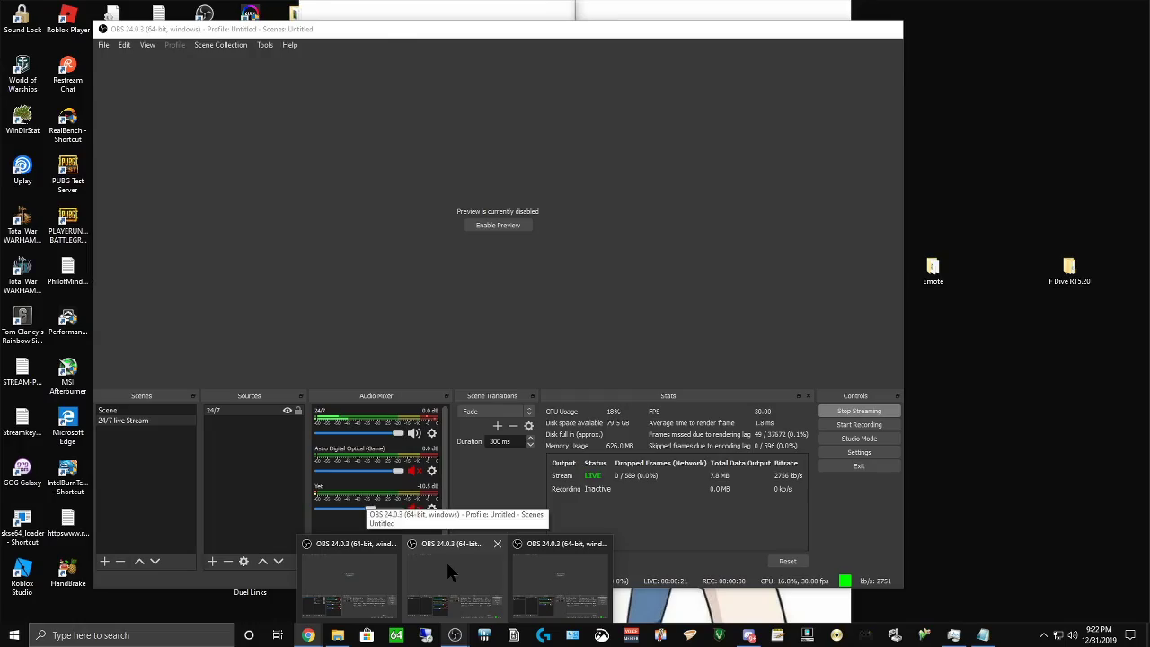
click(454, 579)
click(495, 226)
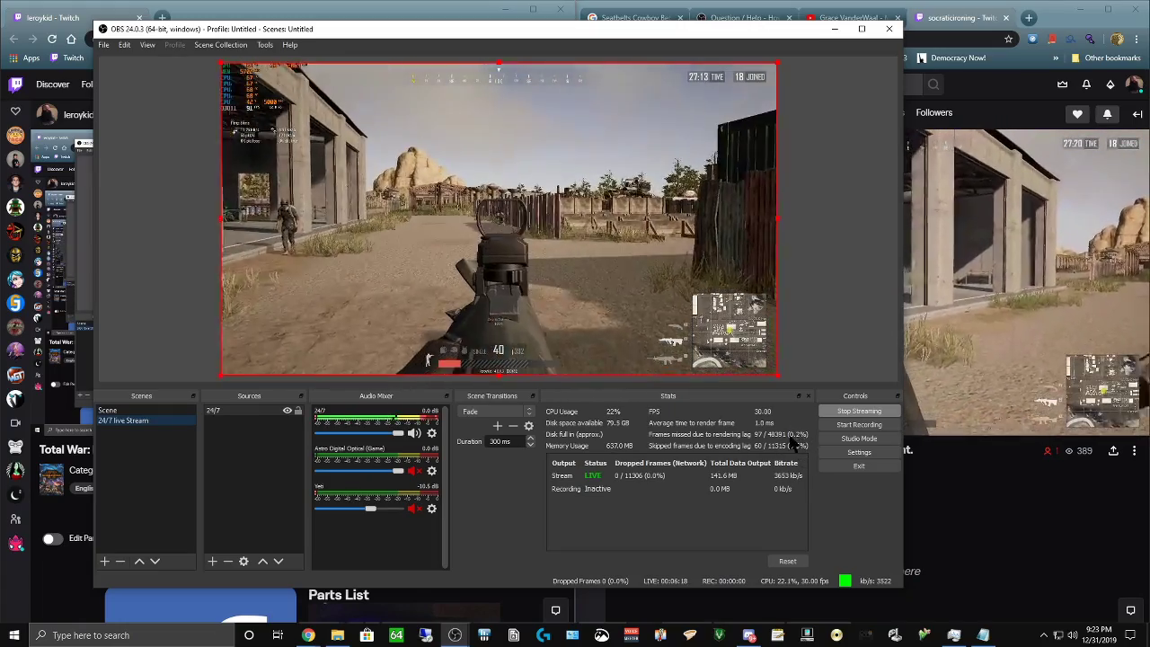
right_click(598, 229)
click(608, 237)
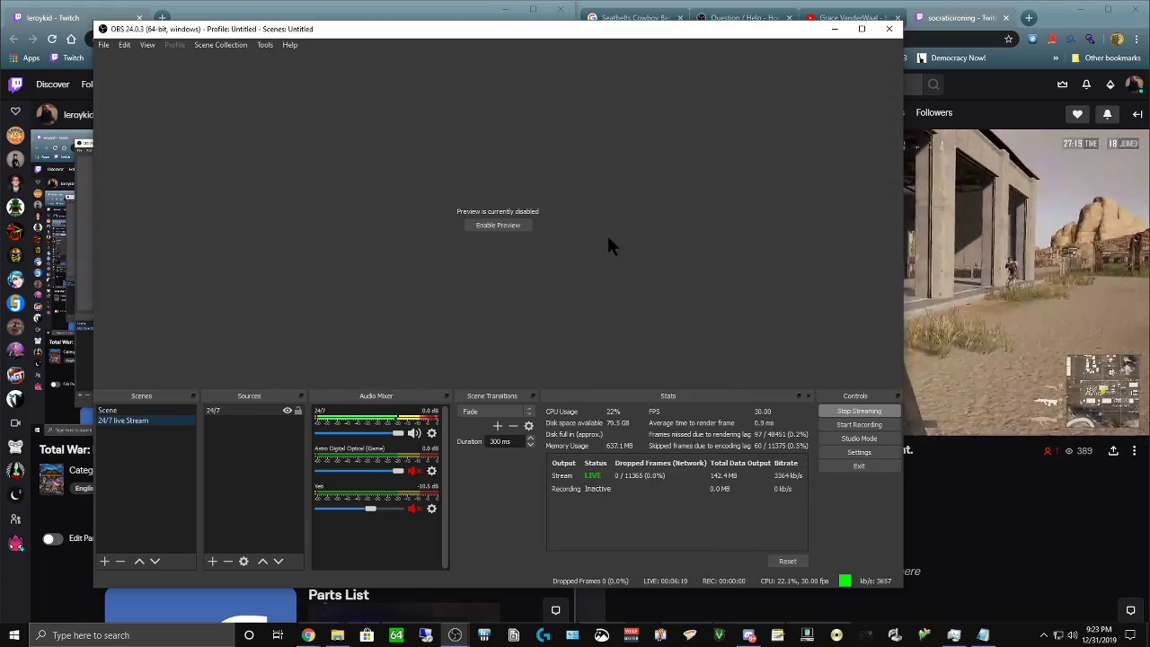
click(835, 30)
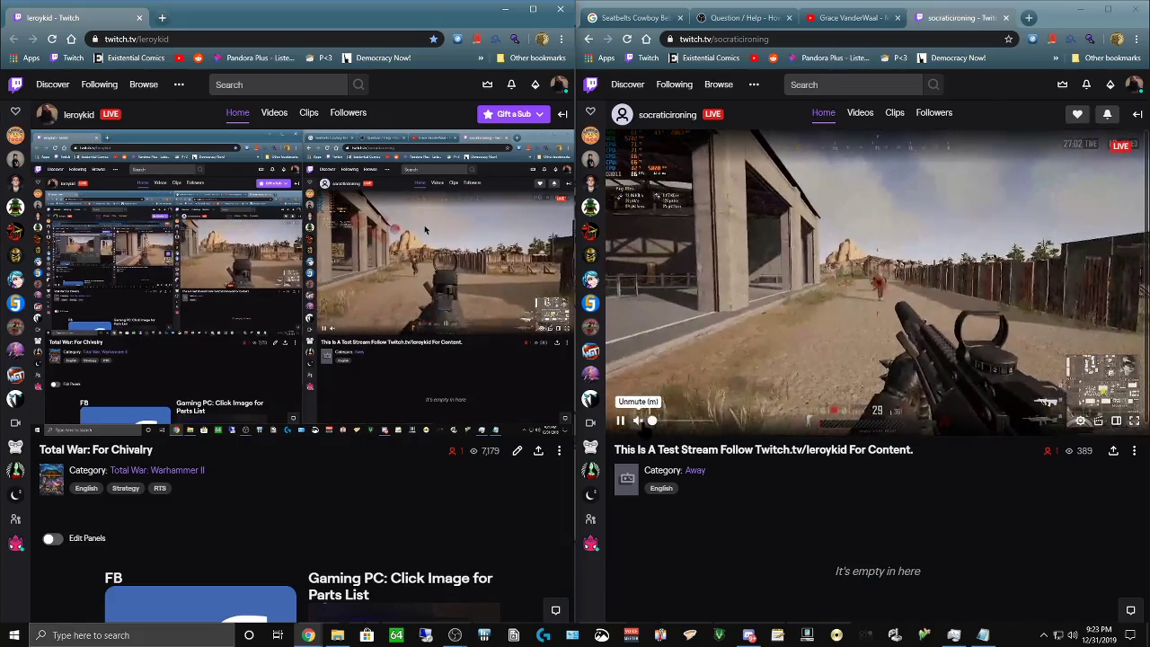
- Play the Grace VanderWaal Moonlight video on YouTube and adjust the socraticironing stream's player volume to compare their audio
key(ctrl+shift+Tab)
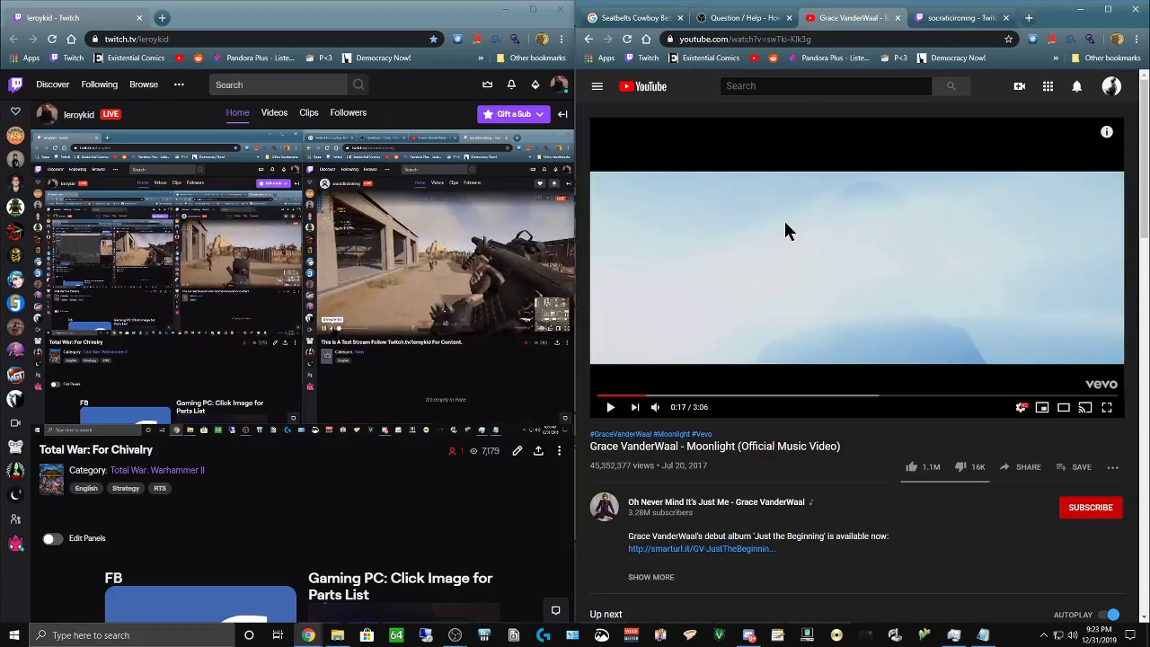
click(785, 231)
click(952, 19)
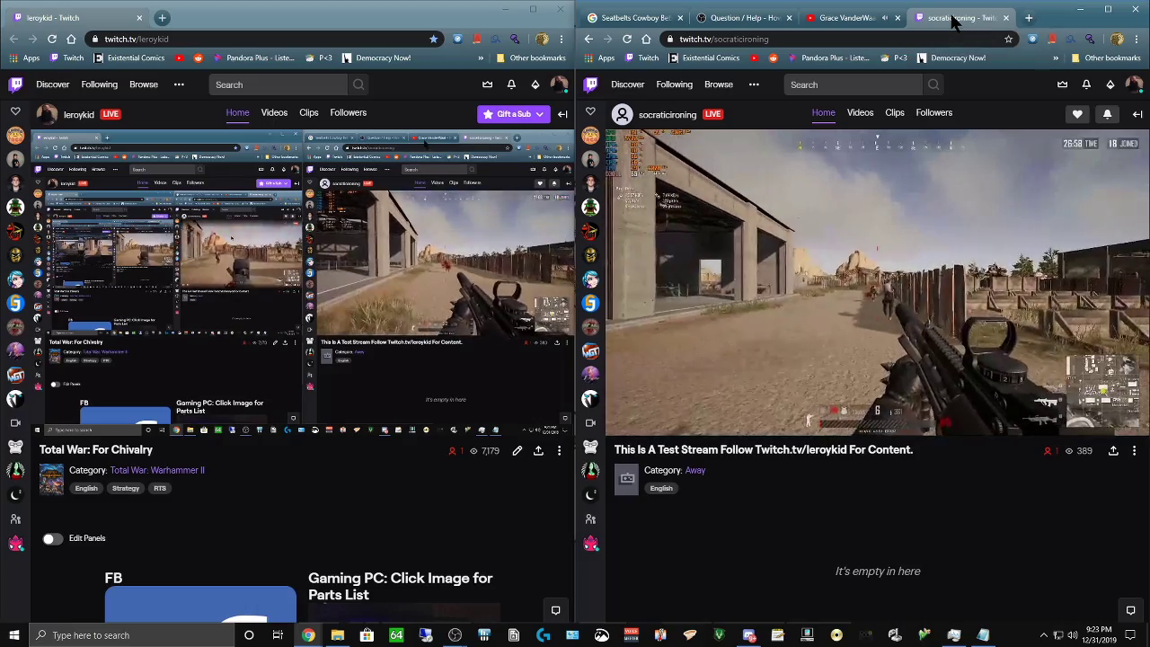
key(ctrl+shift+Tab)
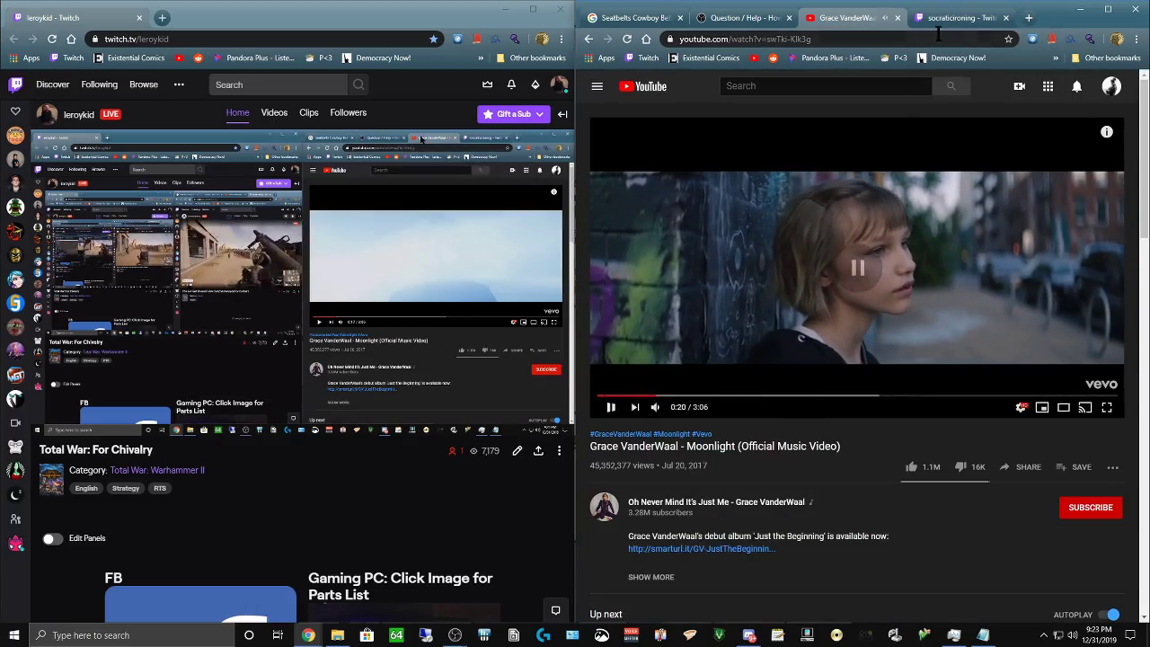
key(ctrl+Tab)
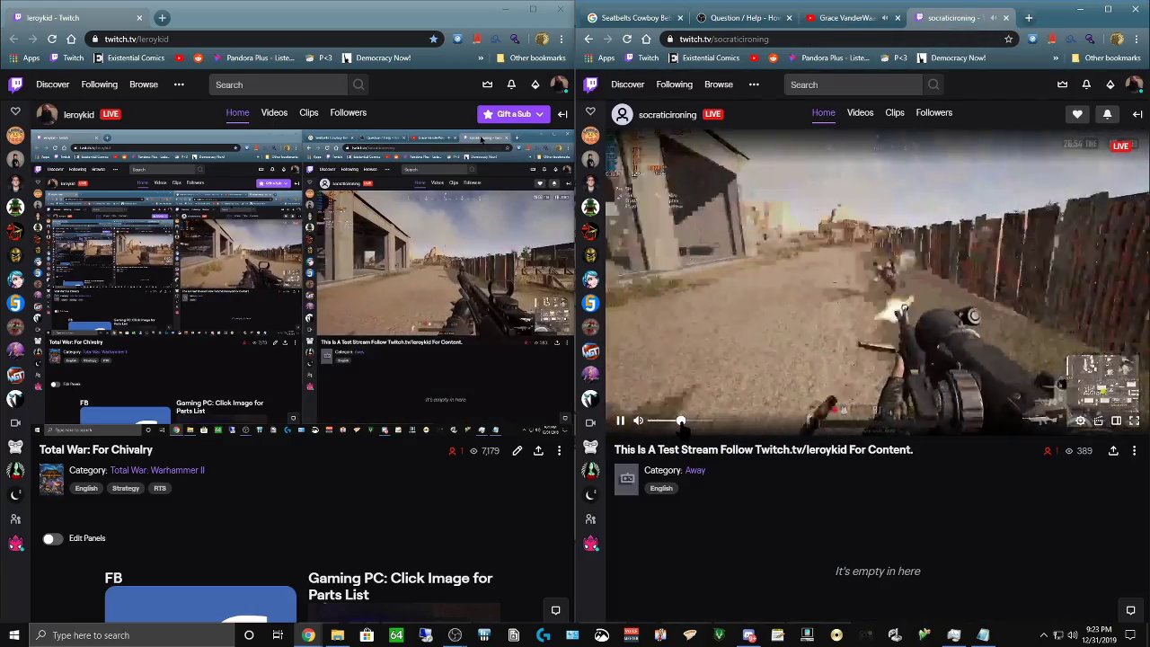
drag(680, 420, 673, 420)
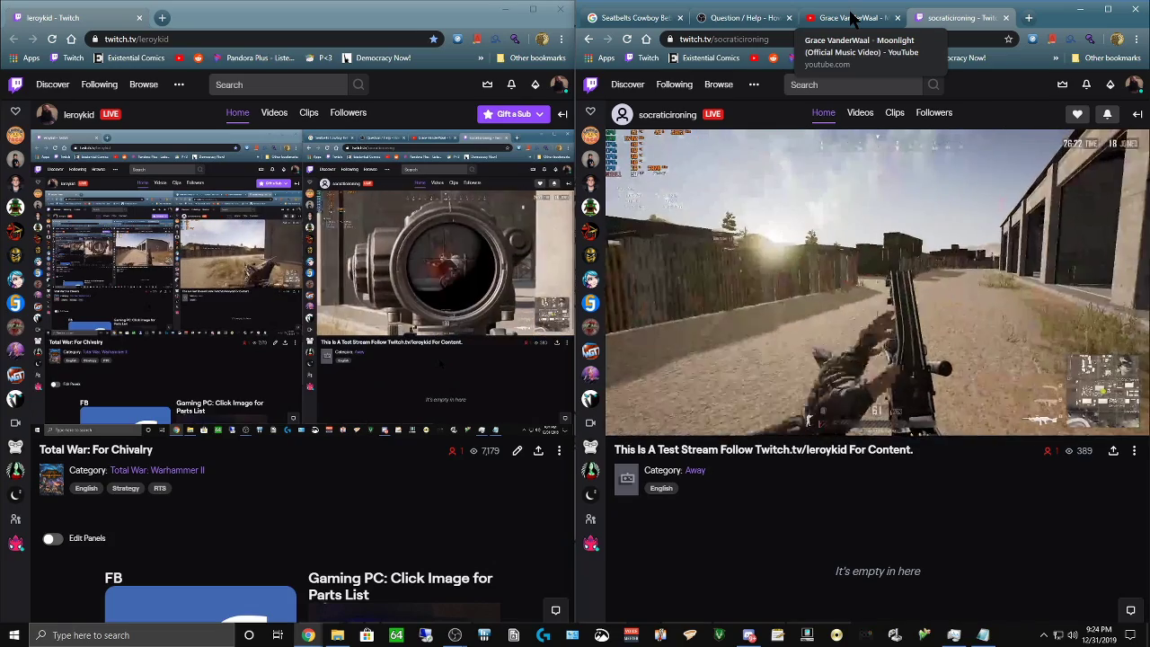
- Listen to a few seconds of the Moonlight video, pause it, and return to the socraticironing channel page
click(852, 18)
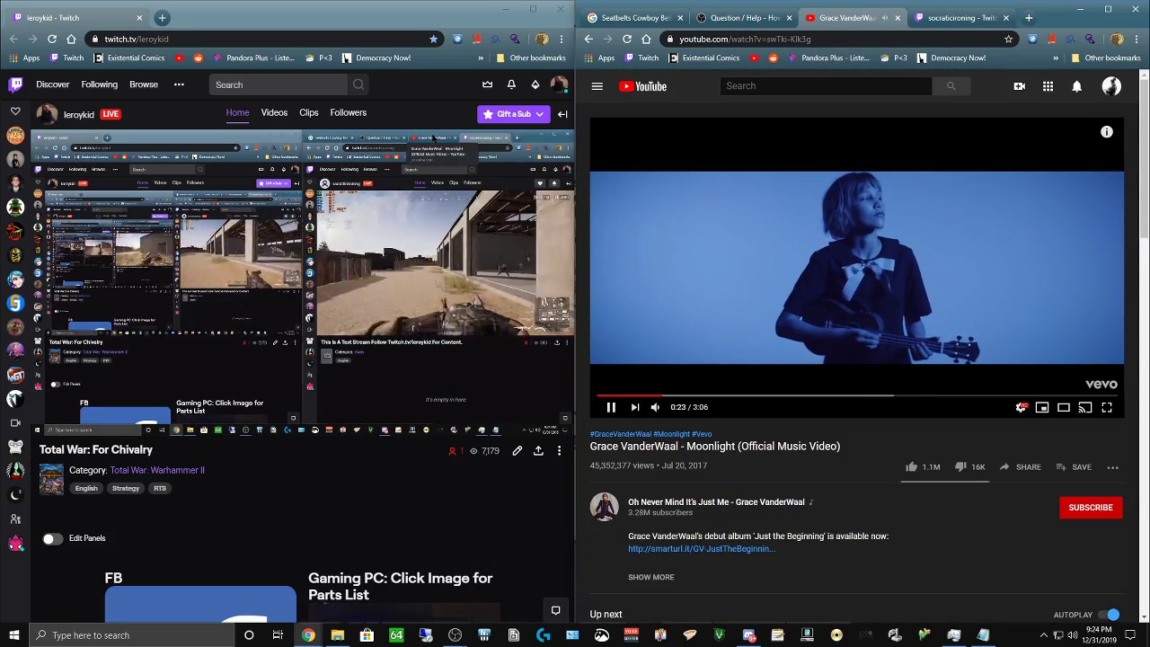
mouse_move(764, 264)
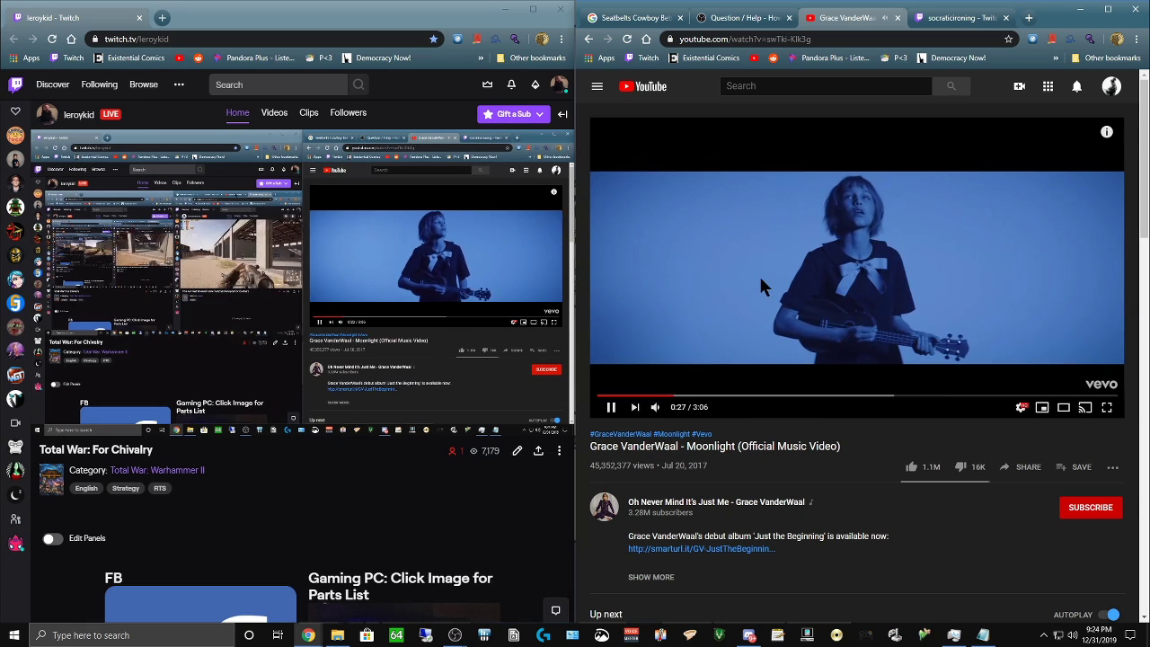
click(758, 273)
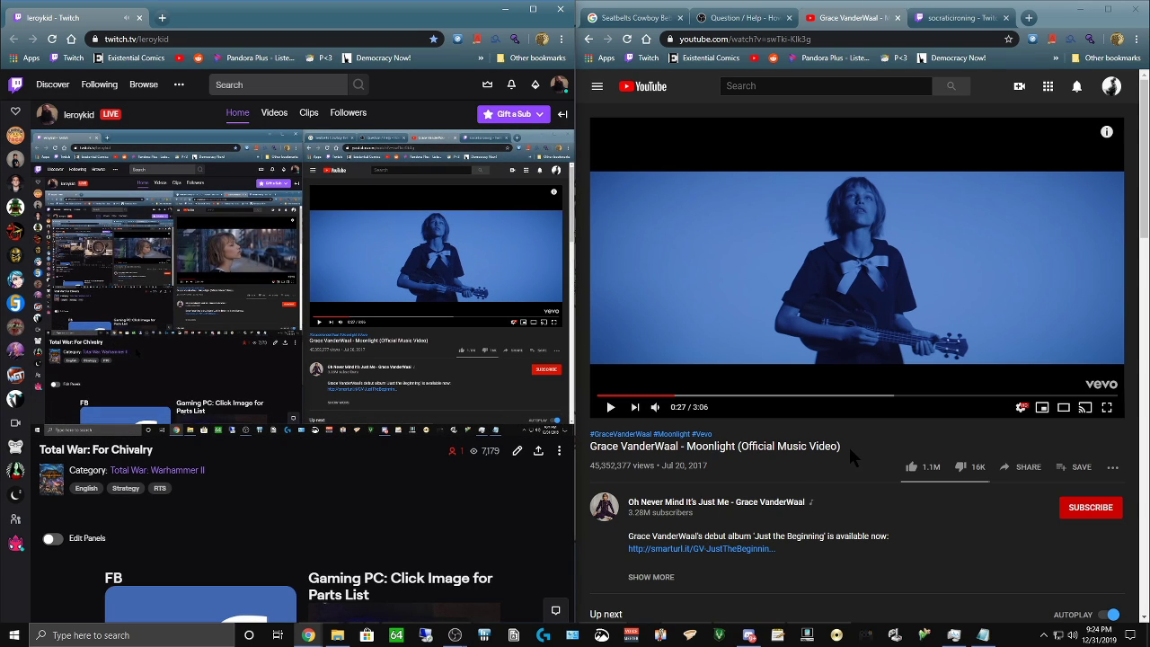
click(988, 19)
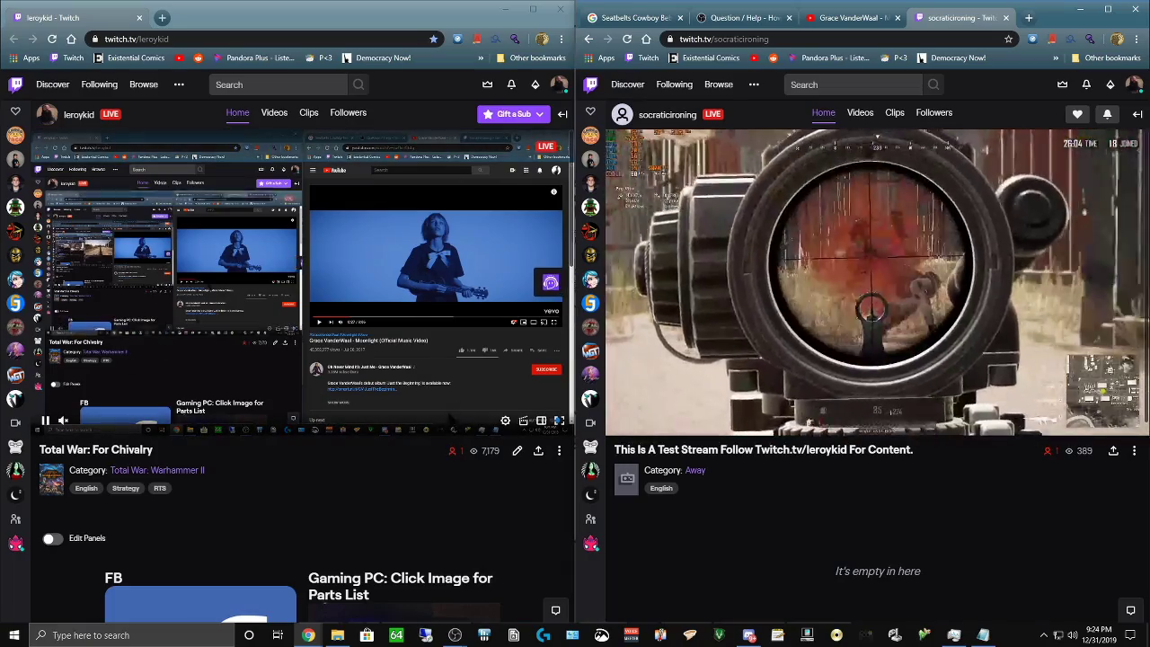